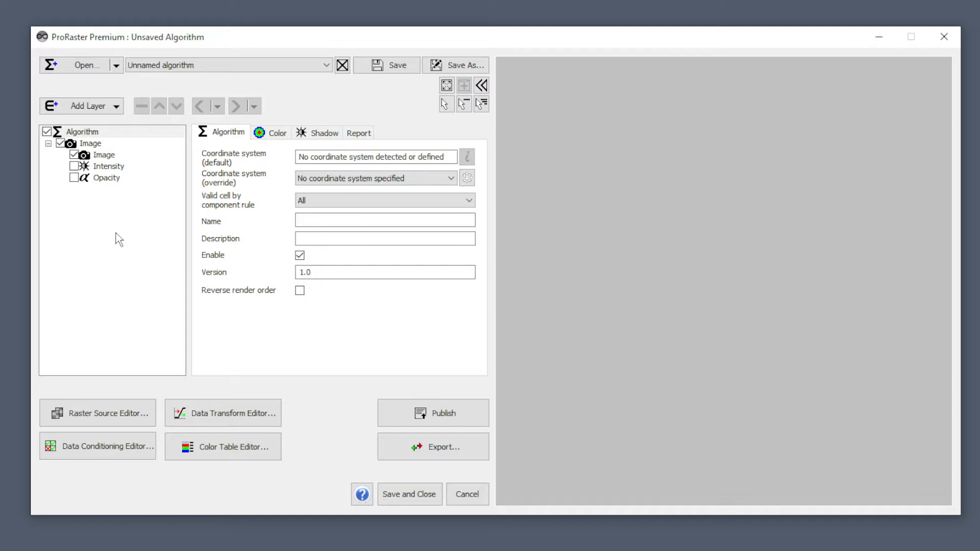
Step: Toggle the layer's Opacity, Intensity and Image components, leaving only the Image component enabled
click(74, 178)
click(74, 155)
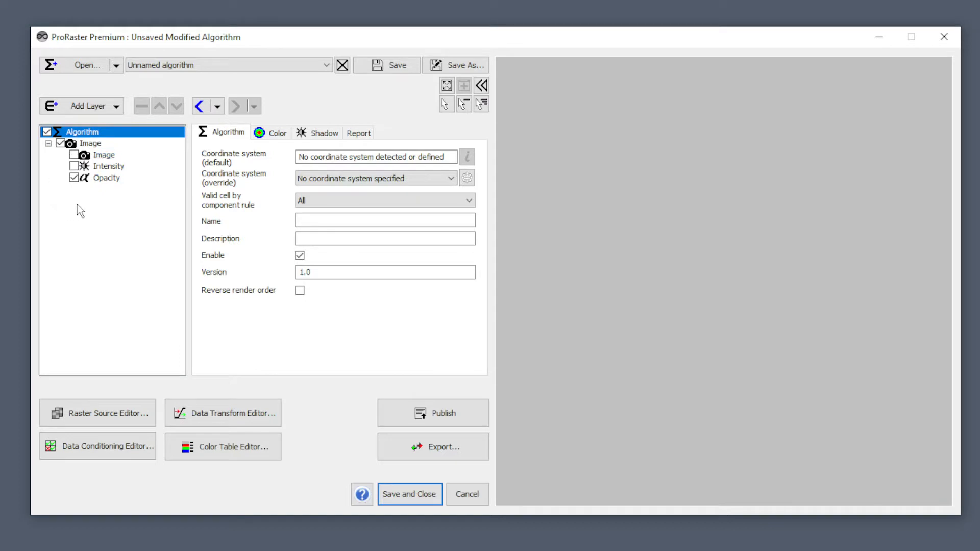
click(75, 177)
click(74, 166)
click(74, 155)
Step: Preview the North, South and Central orthophoto files of the ECW Imagery source in the Raster Source Editor, and close it without changes
click(104, 158)
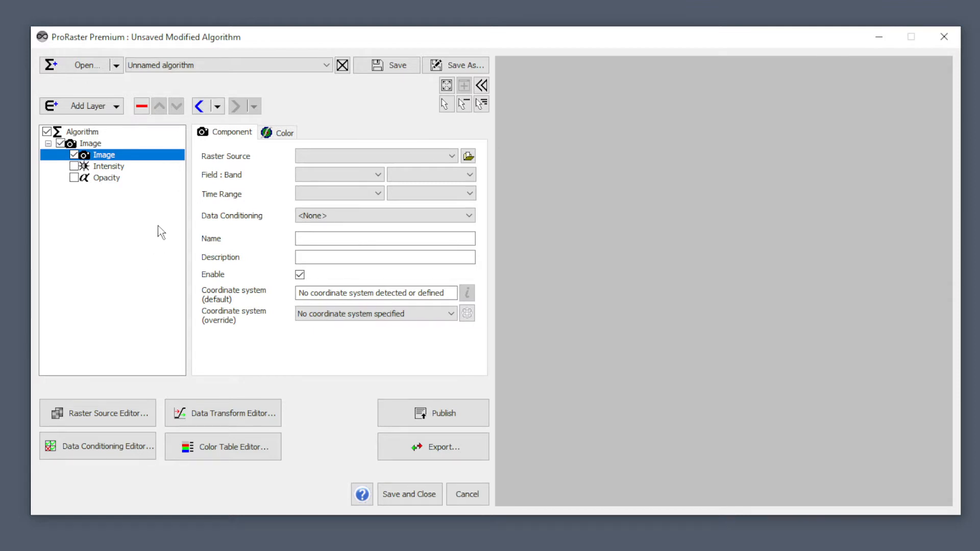
click(113, 418)
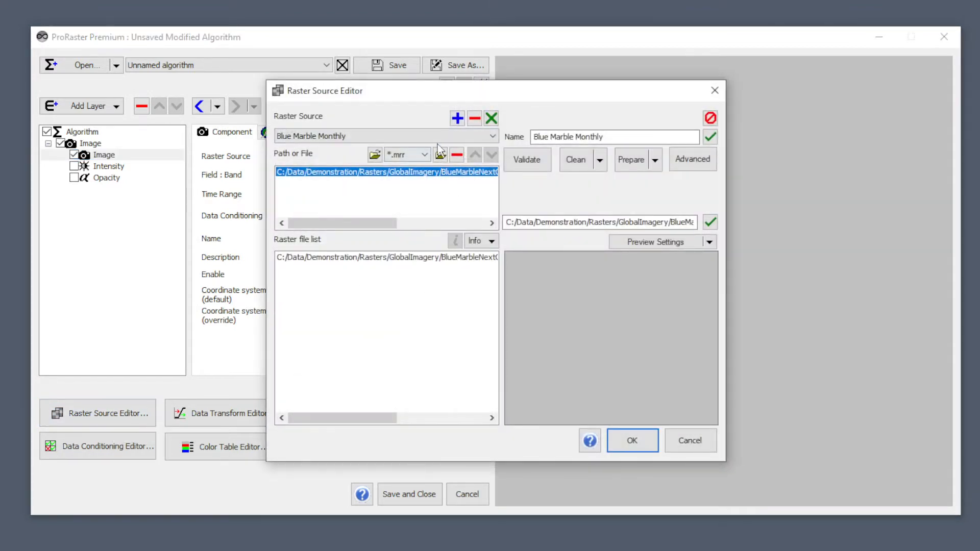
click(439, 136)
click(363, 158)
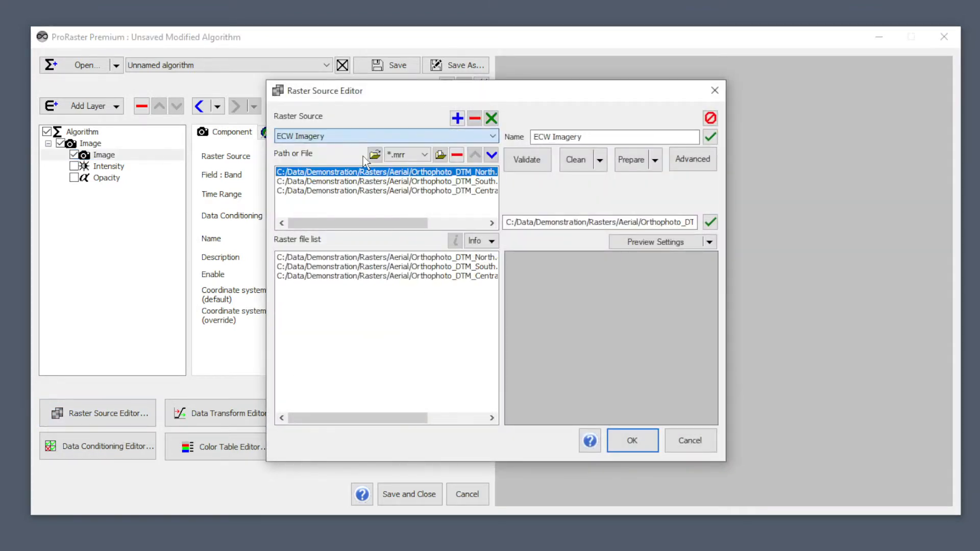
click(379, 258)
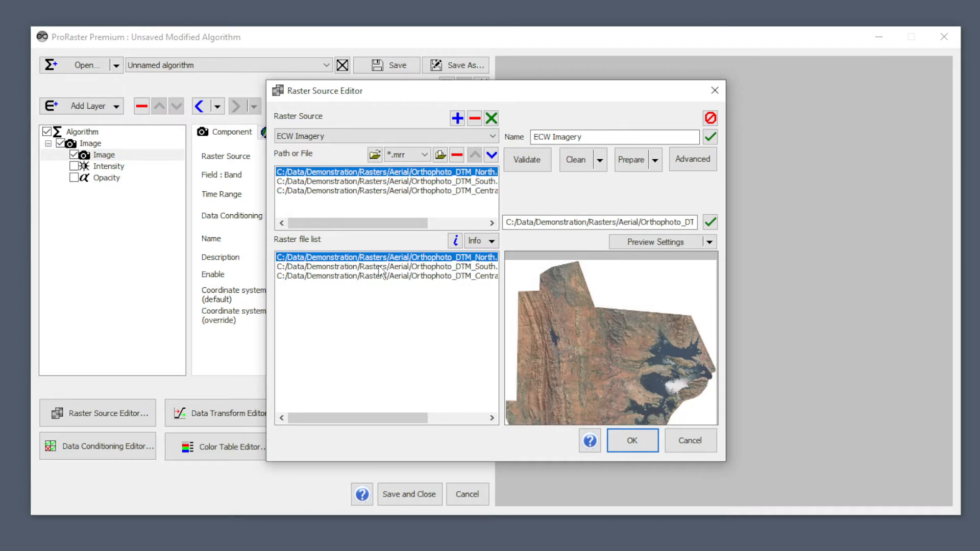
click(379, 267)
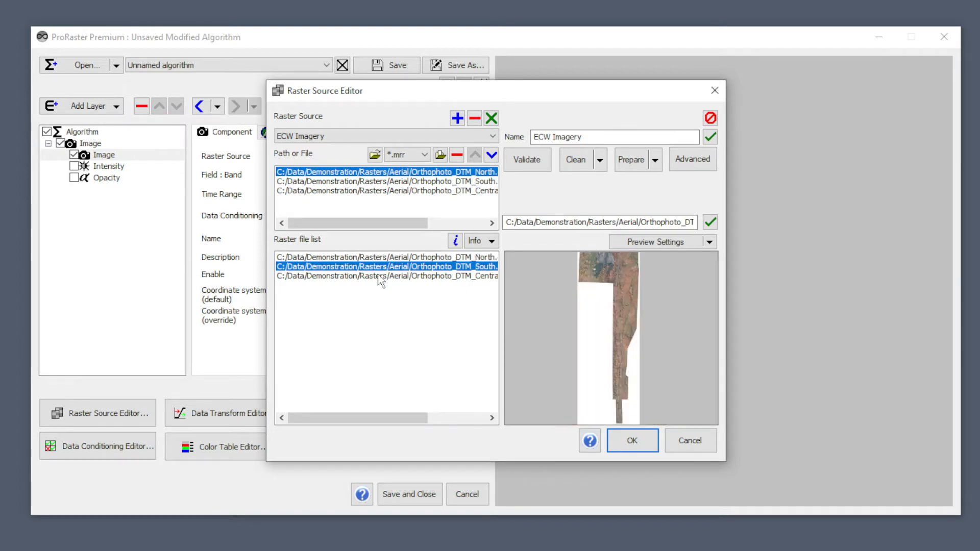
click(381, 276)
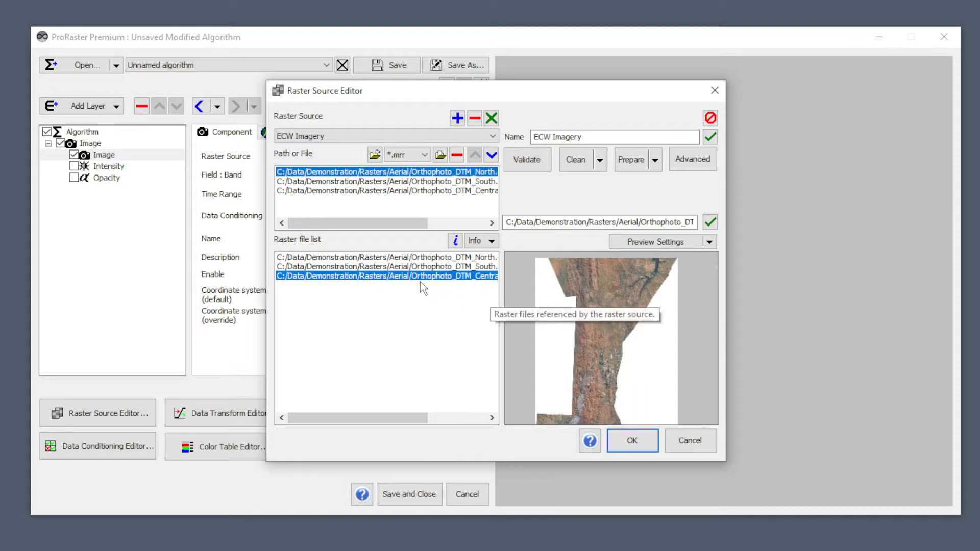
click(689, 440)
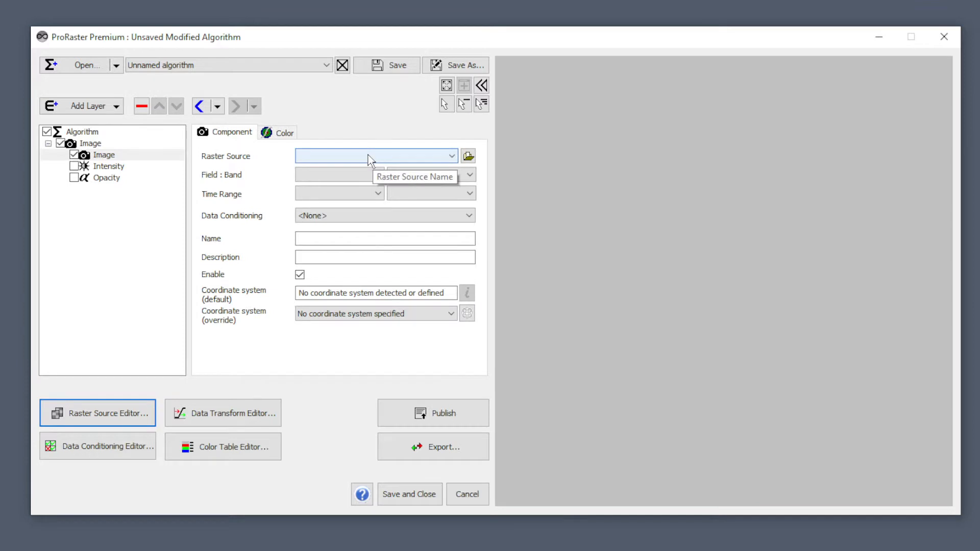
Step: Assign ECW Imagery as the Image component's raster source, using the Imagery field and the Red band
click(452, 156)
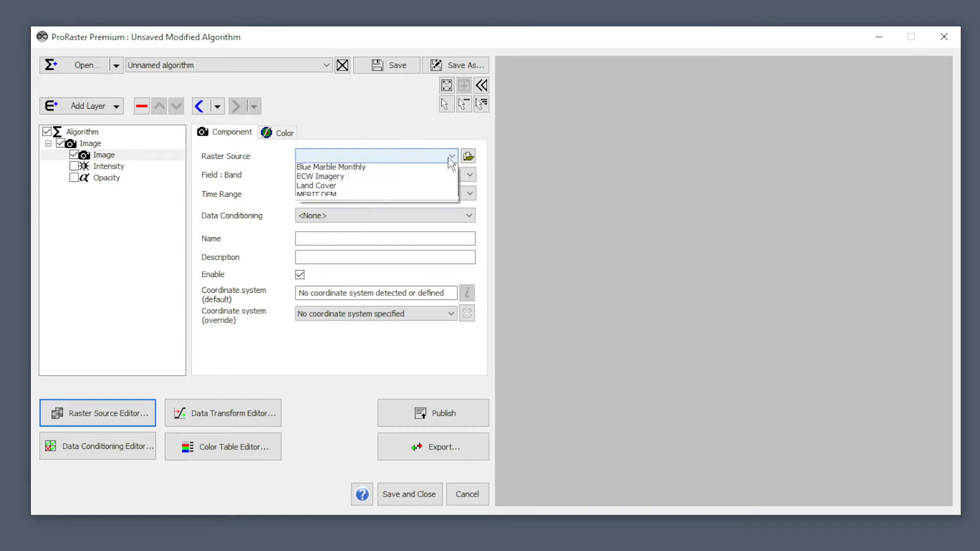
click(338, 179)
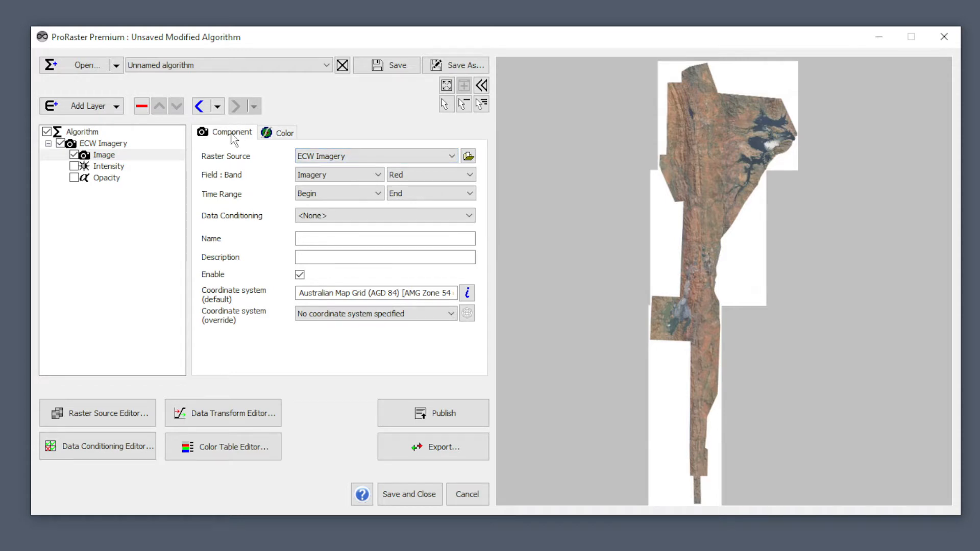
click(131, 154)
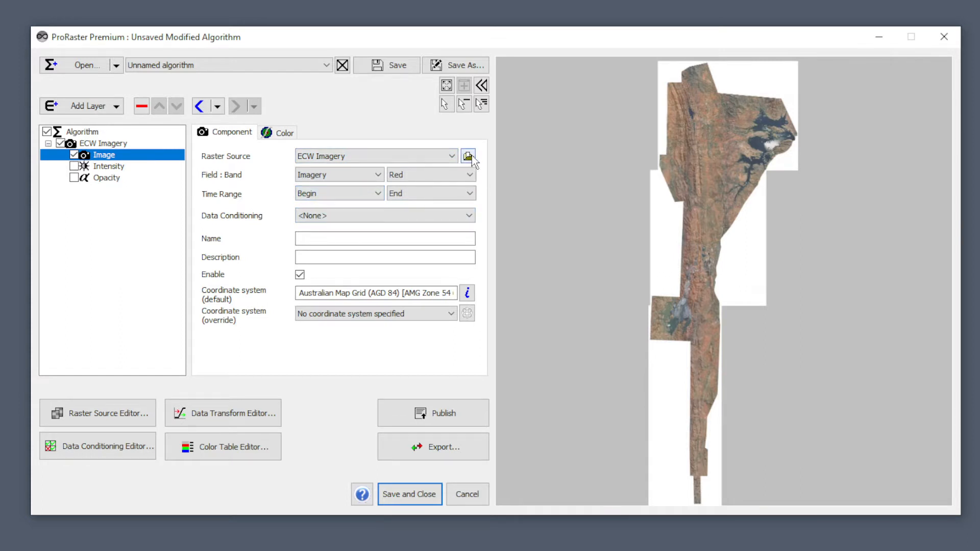
click(377, 178)
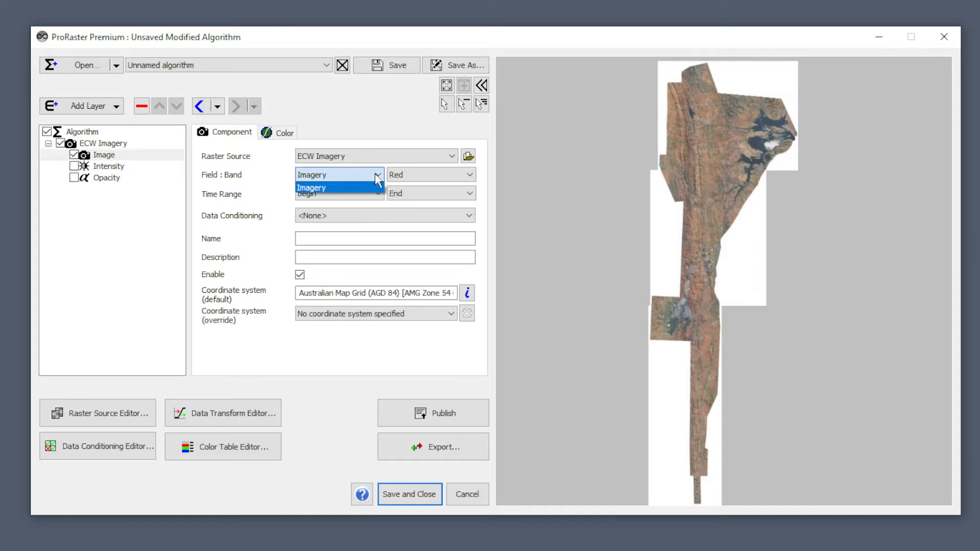
click(374, 174)
click(472, 175)
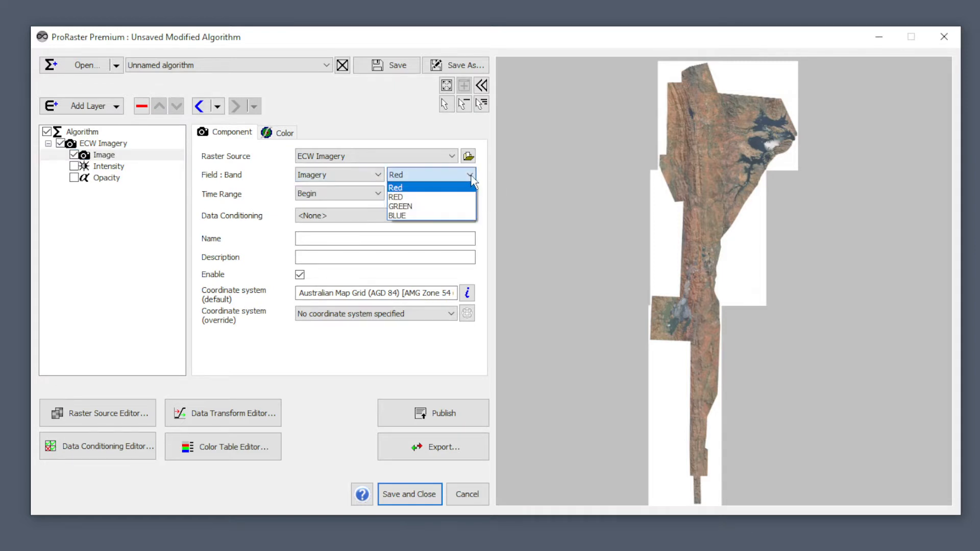
click(408, 188)
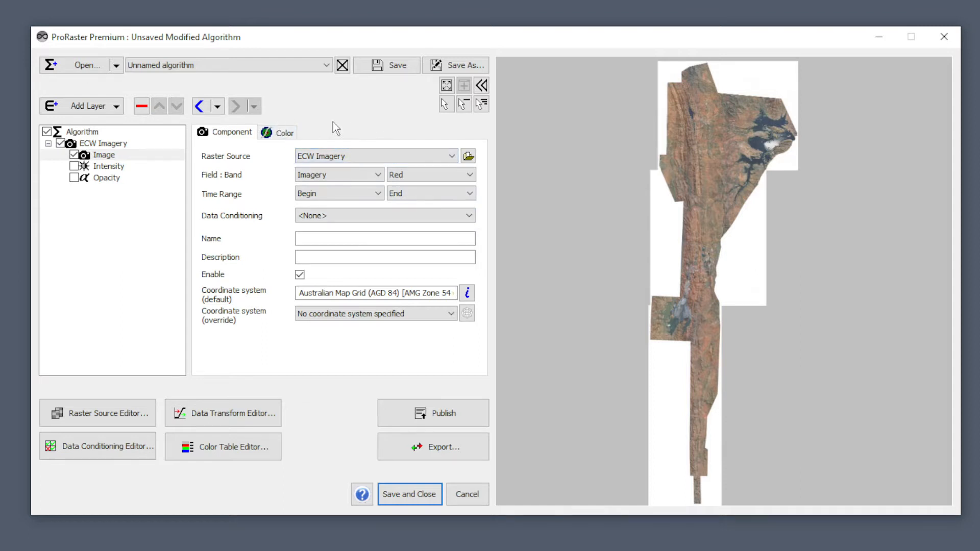
Step: Open the Image component's color settings and examine the runway threshold markings up close with Default interpolation
click(279, 136)
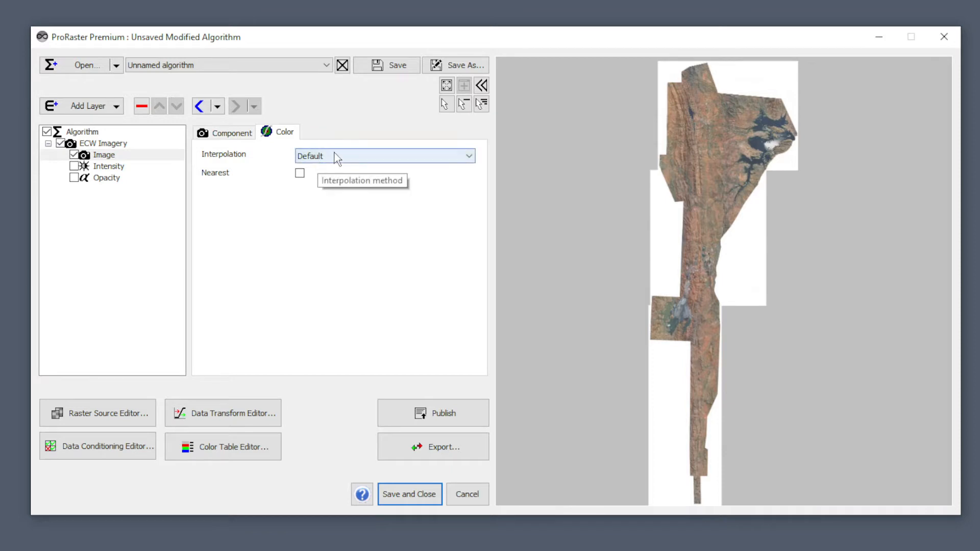
scroll(729, 210, up, 2)
scroll(727, 204, up, 6)
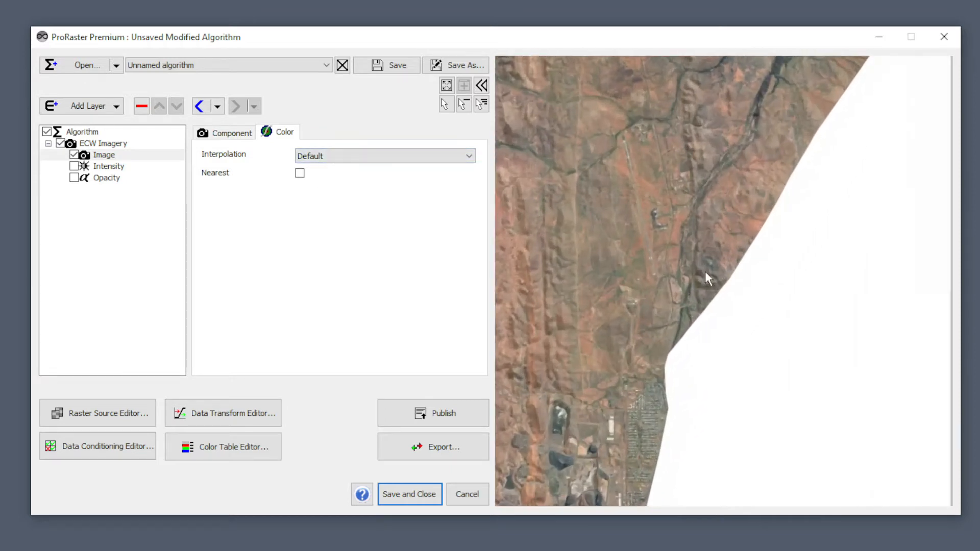
drag(662, 302, 790, 392)
scroll(720, 295, up, 6)
scroll(645, 280, up, 3)
scroll(685, 285, up, 3)
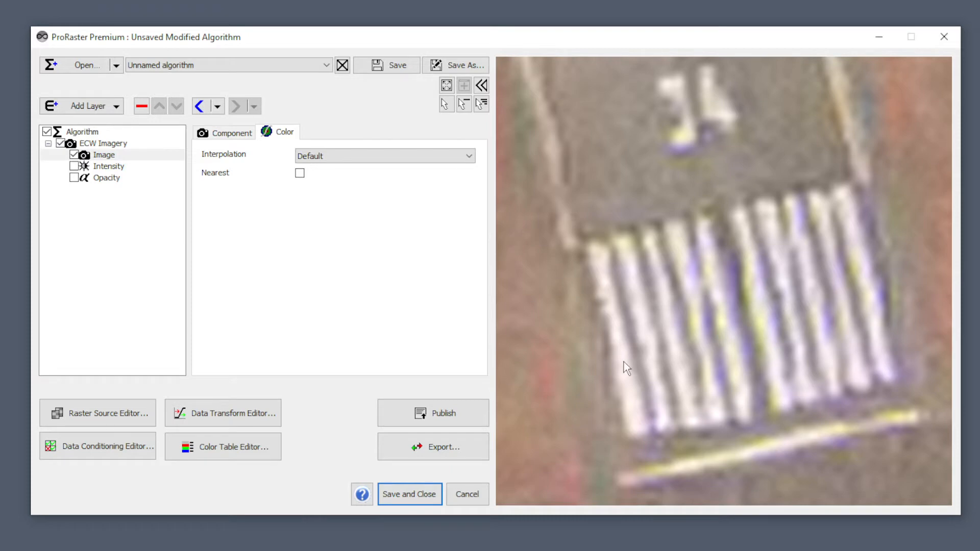
drag(601, 320, 724, 184)
scroll(671, 256, up, 2)
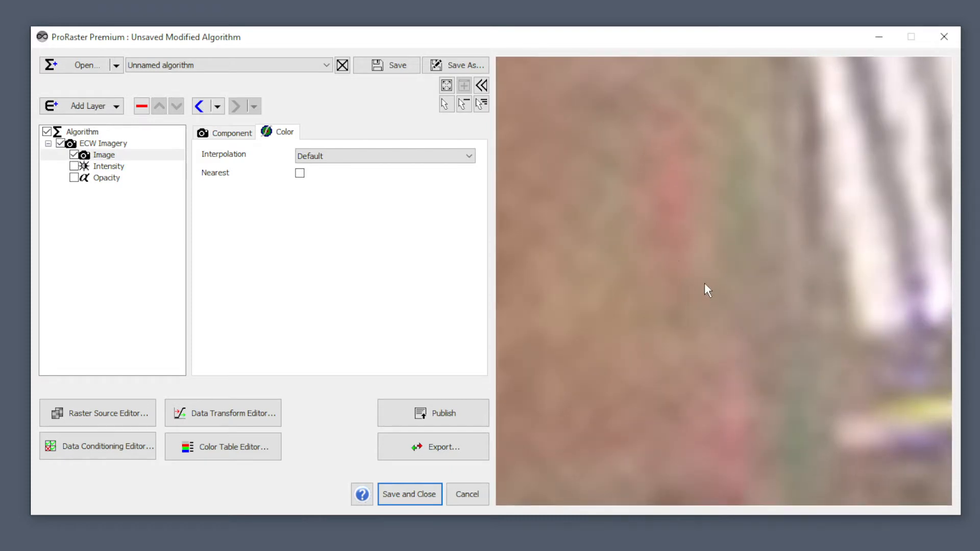
scroll(705, 286, down, 3)
scroll(658, 298, up, 4)
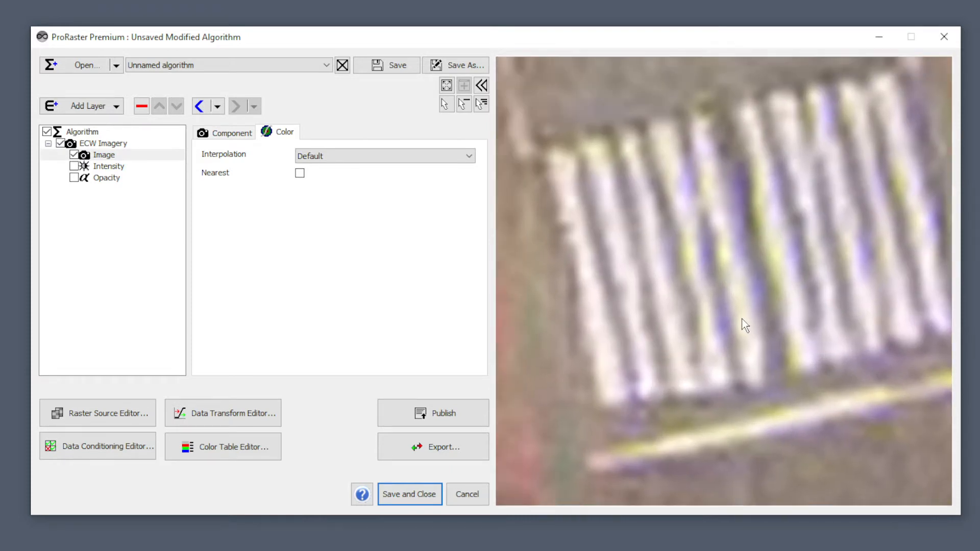
Step: Set the Image component's interpolation to Nearest Neighbor and enable the Nearest option
click(322, 158)
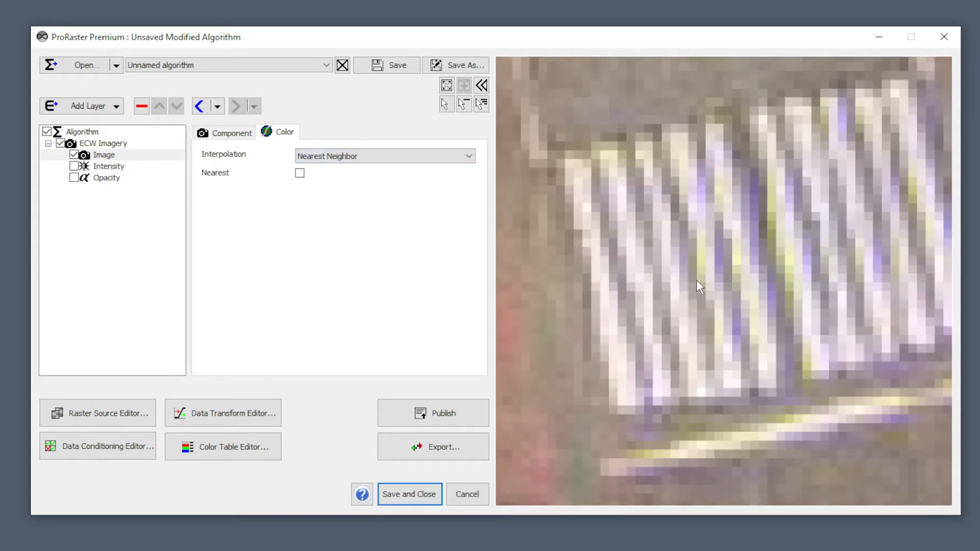
scroll(718, 272, up, 3)
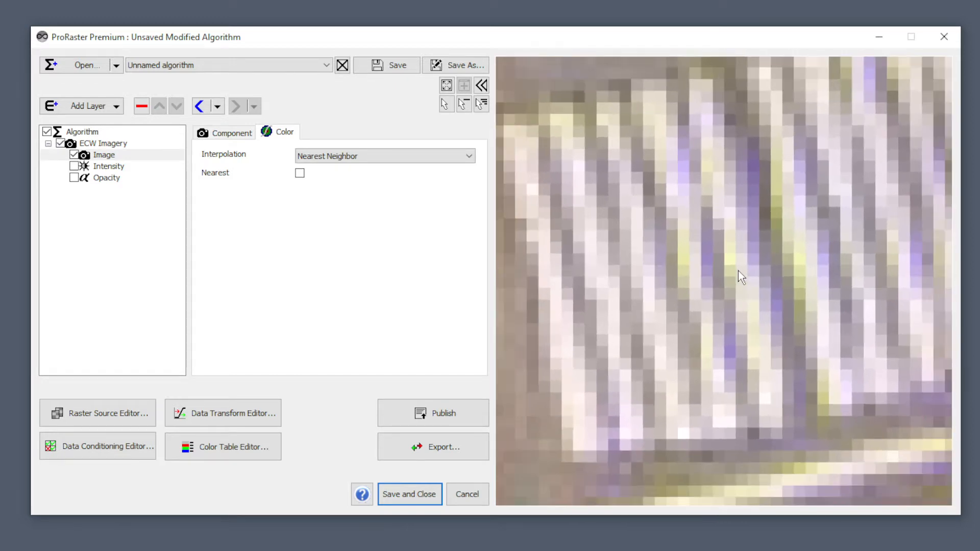
click(301, 177)
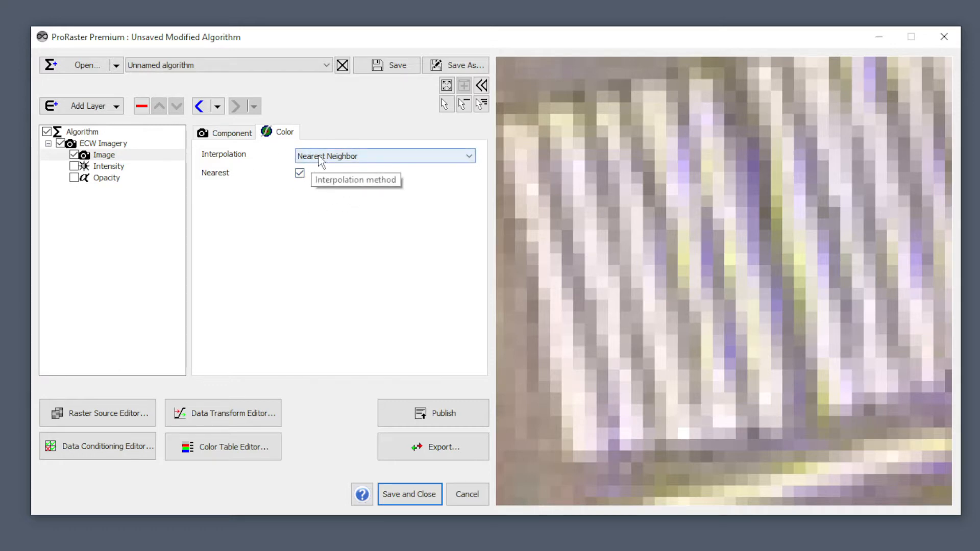
click(348, 161)
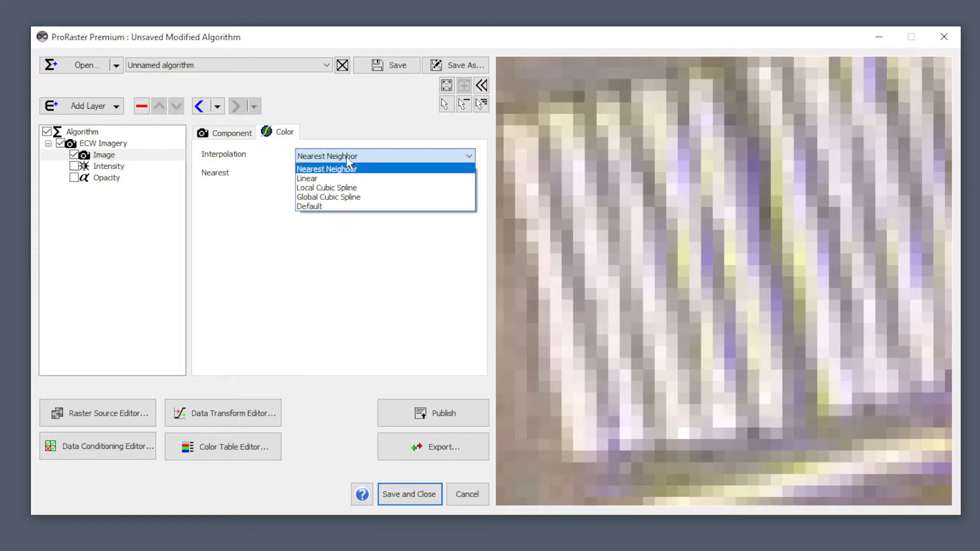
click(347, 169)
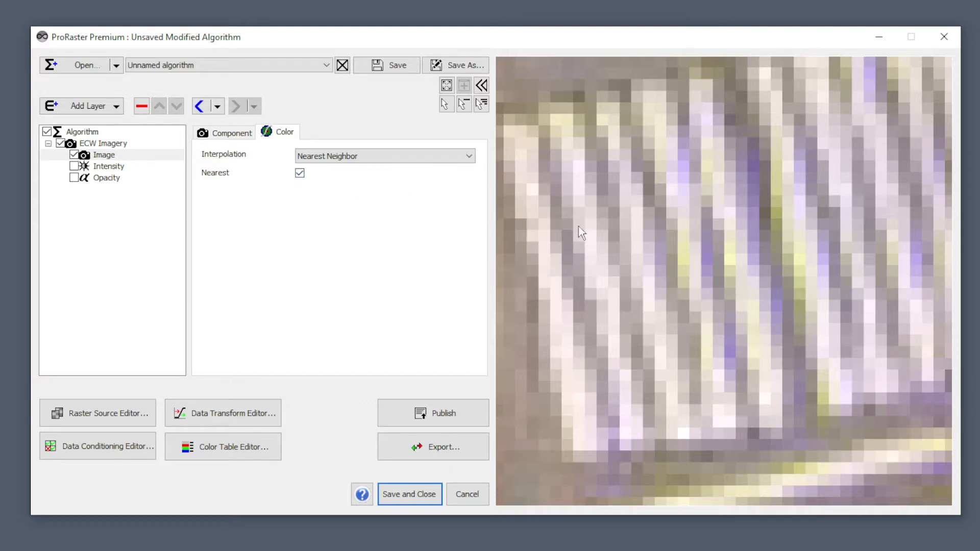
Step: Set the Image component's interpolation to Linear and disable the Nearest option
click(350, 159)
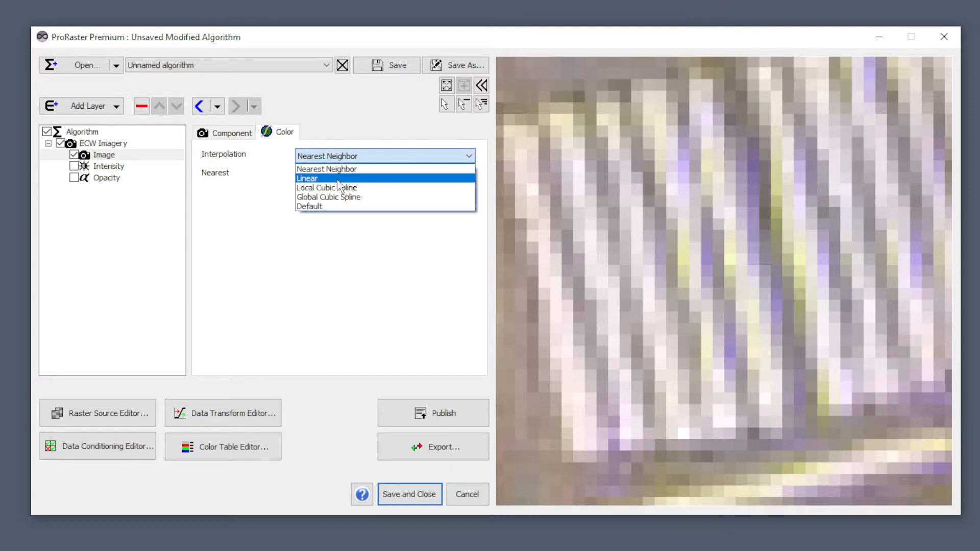
click(321, 178)
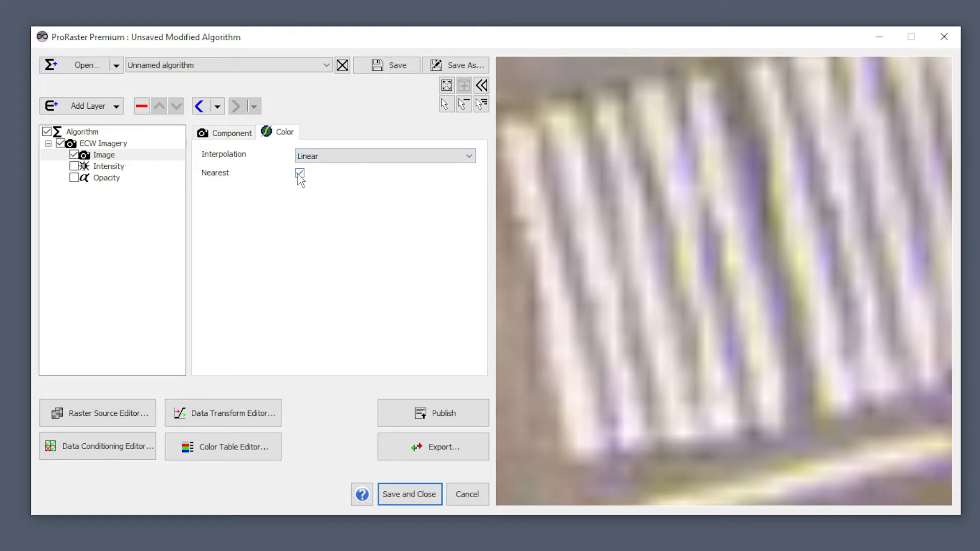
click(300, 174)
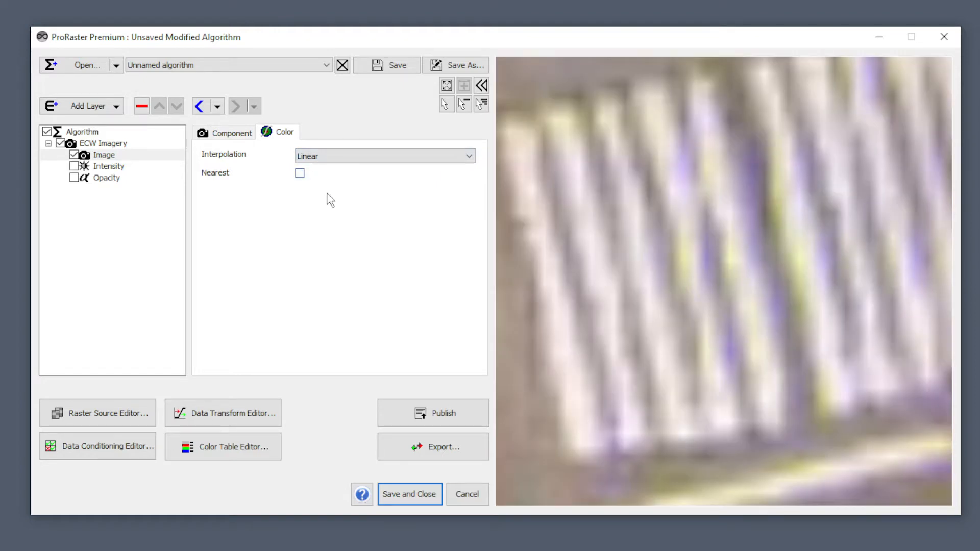
Step: Set the Image component's interpolation to Global Cubic Spline
click(332, 159)
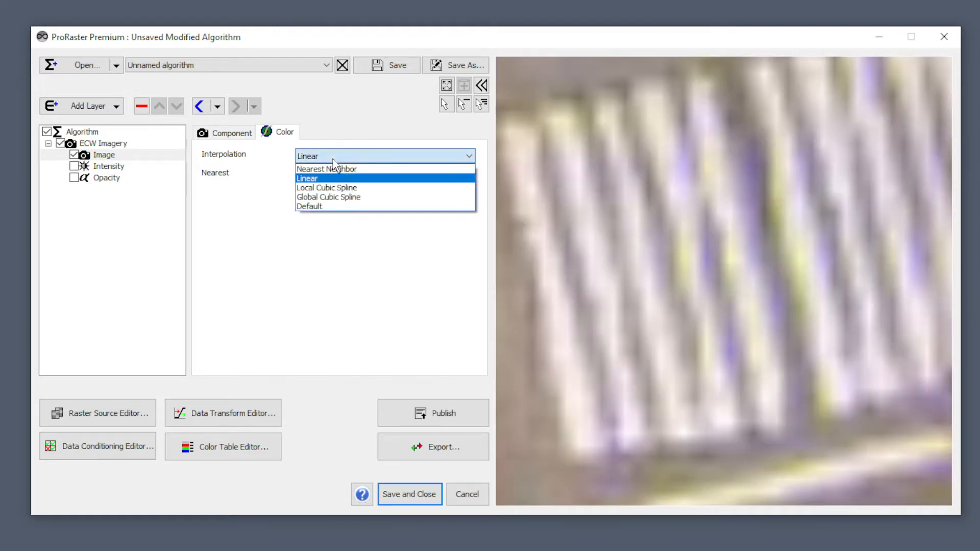
click(335, 198)
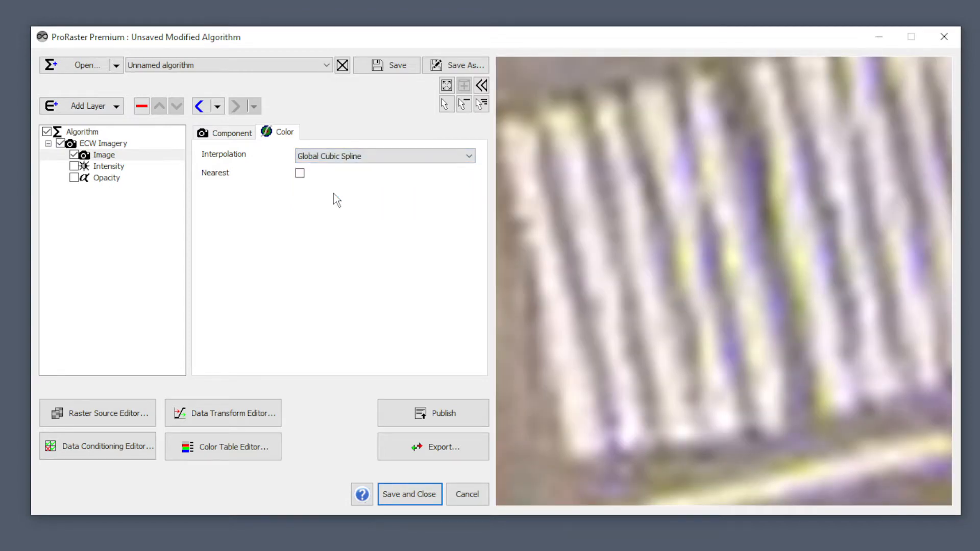
scroll(688, 311, down, 10)
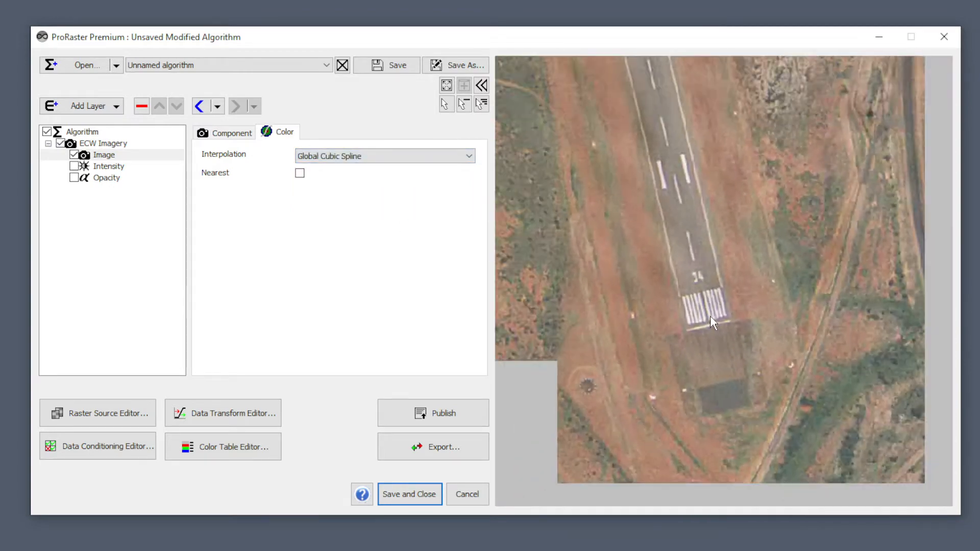
scroll(710, 316, down, 10)
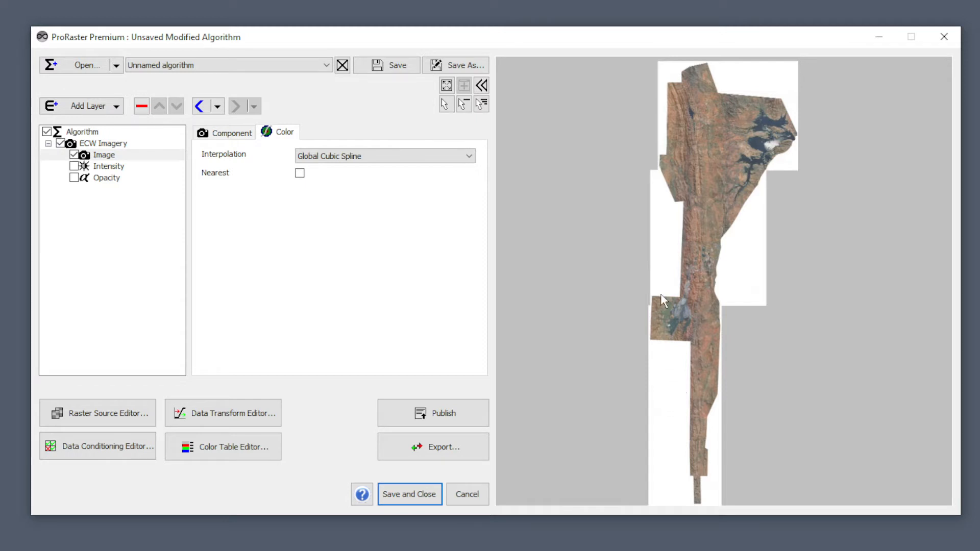
Step: Return to the Image component's source settings and delete the "Remove white" transform in the Data Conditioning Transform Editor
scroll(681, 300, up, 3)
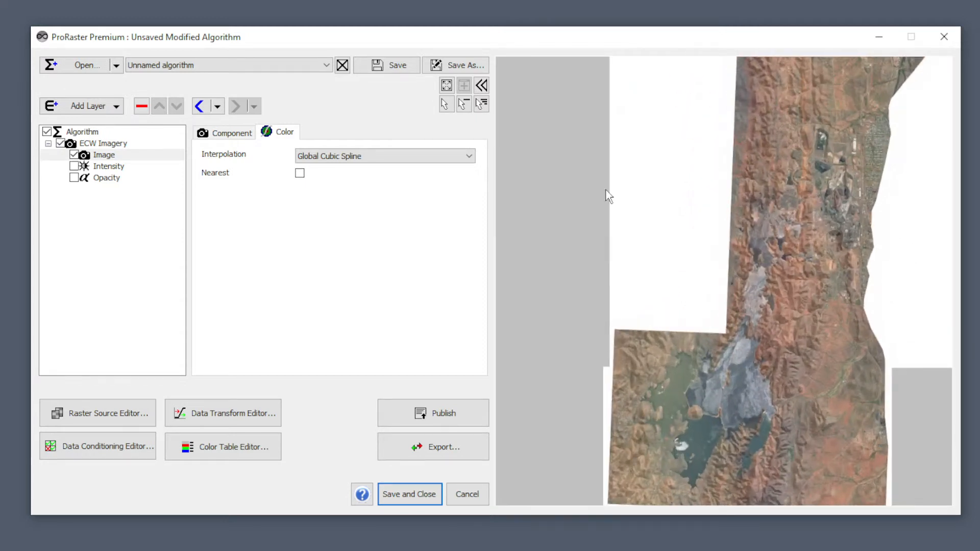
click(104, 155)
click(235, 133)
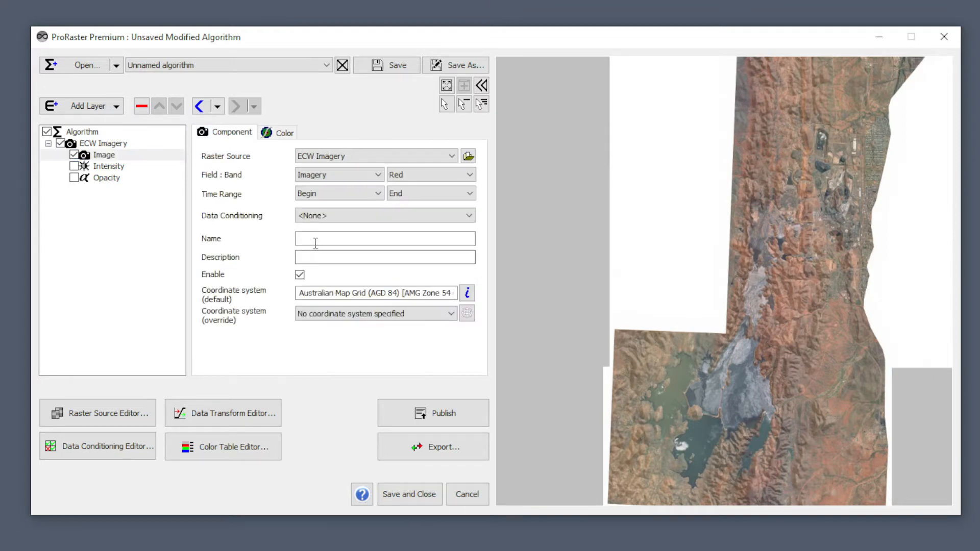
mouse_move(244, 220)
click(108, 446)
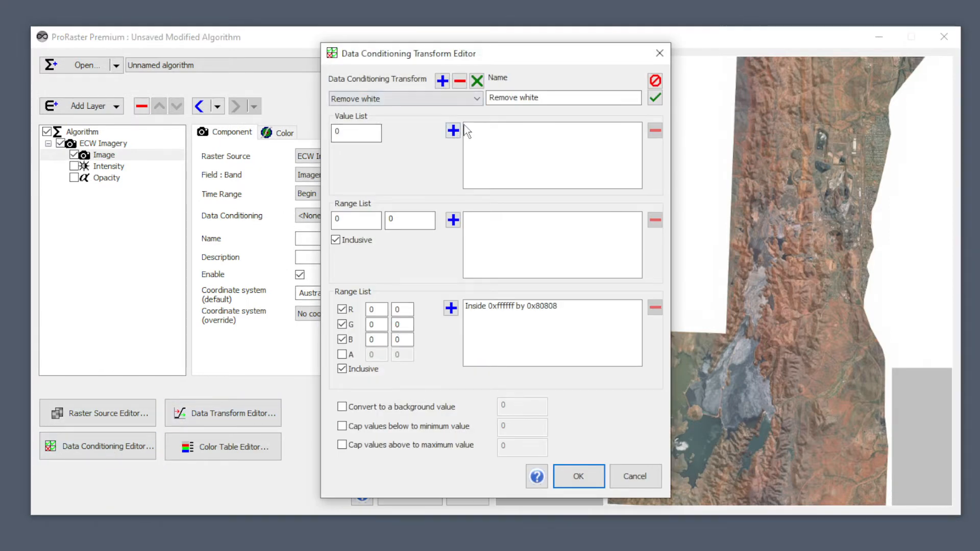
click(464, 81)
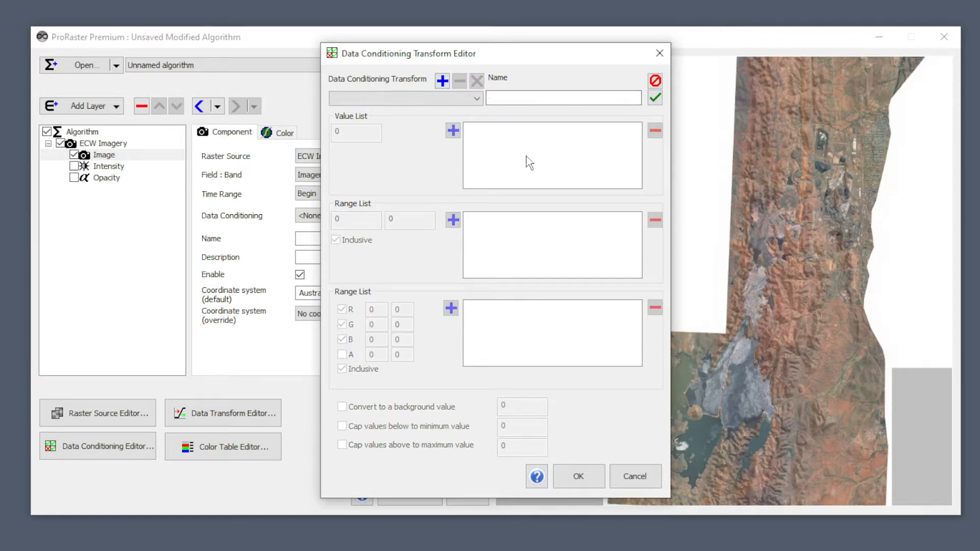
Step: Create a new data conditioning transform and name it "Erase White"
click(442, 81)
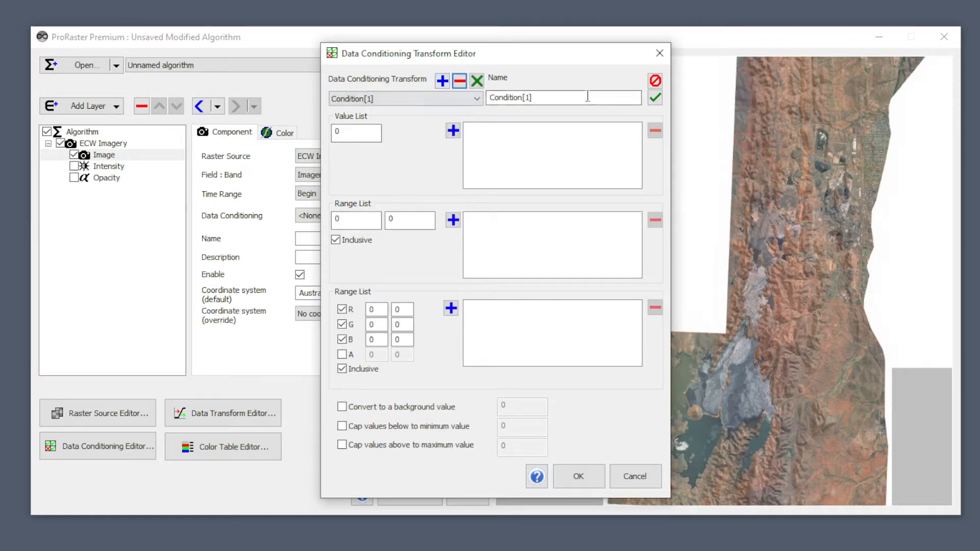
double_click(587, 96)
text(Er)
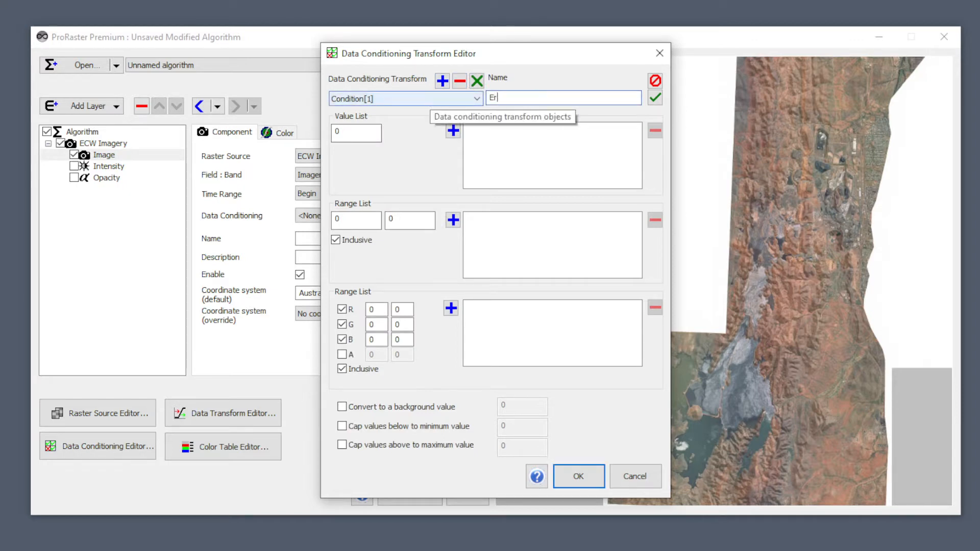
text(ase White)
key(Return)
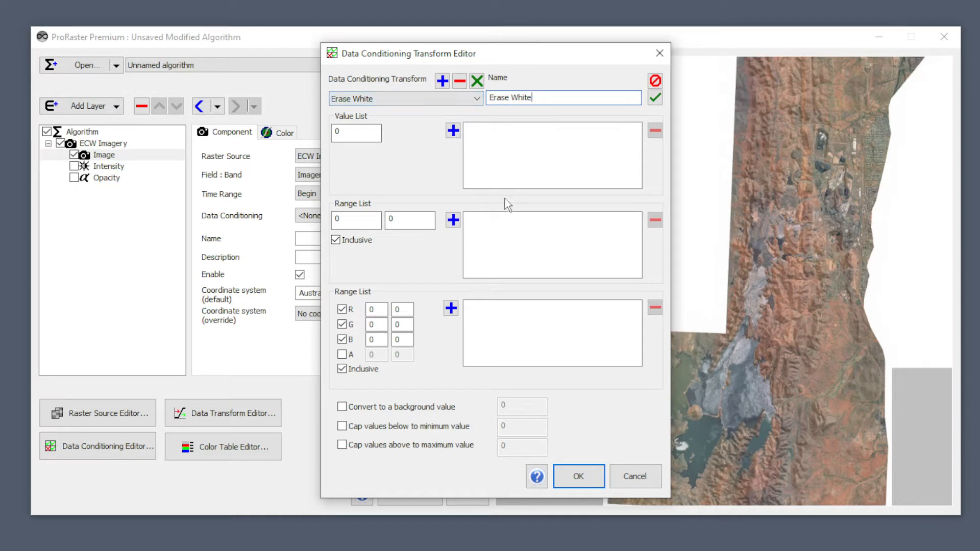
Step: Add an inclusive color range to the Erase White transform with R, G and B at 255 and a tolerance of 0
click(367, 309)
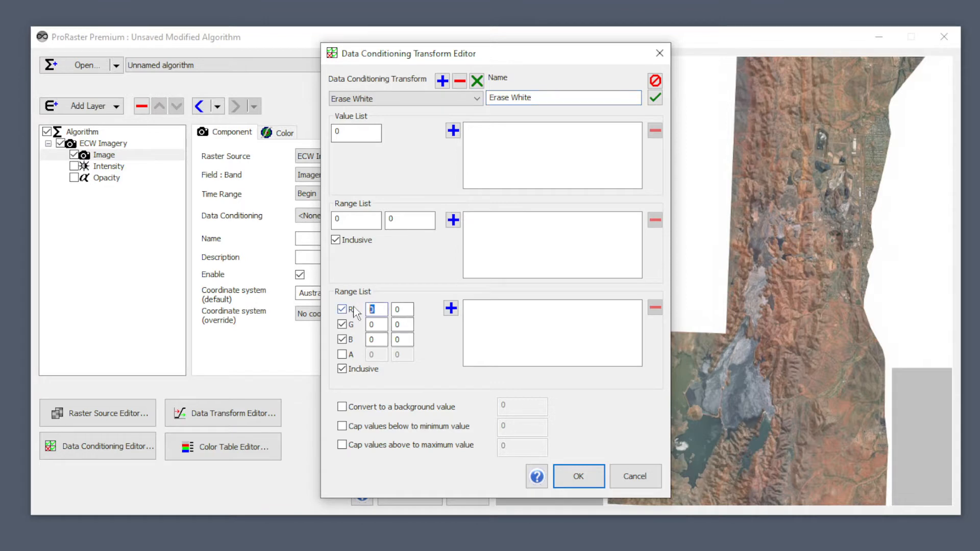
text(255)
click(367, 321)
text(255)
click(372, 339)
text(255)
click(450, 310)
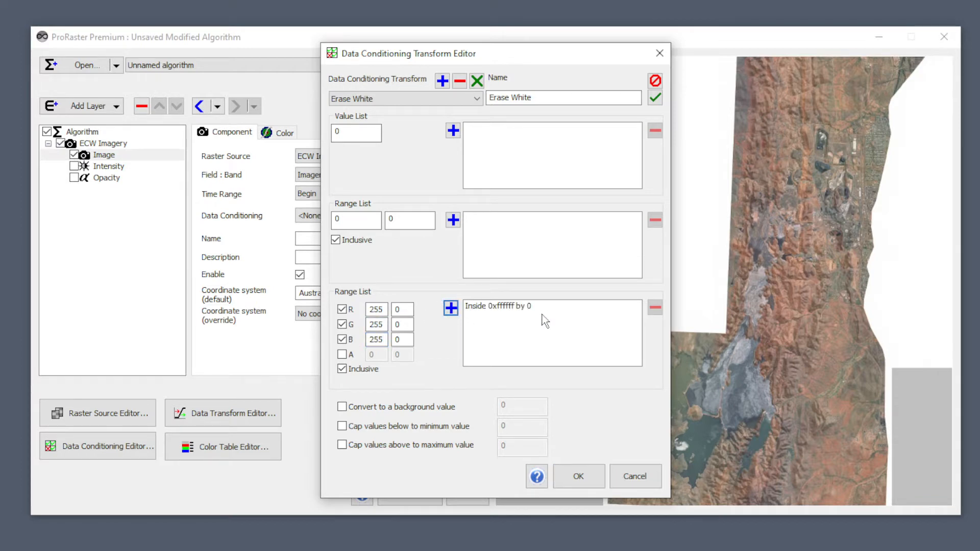
Step: Accept the transform and apply Erase White as the Image component's data conditioning
click(576, 479)
click(349, 215)
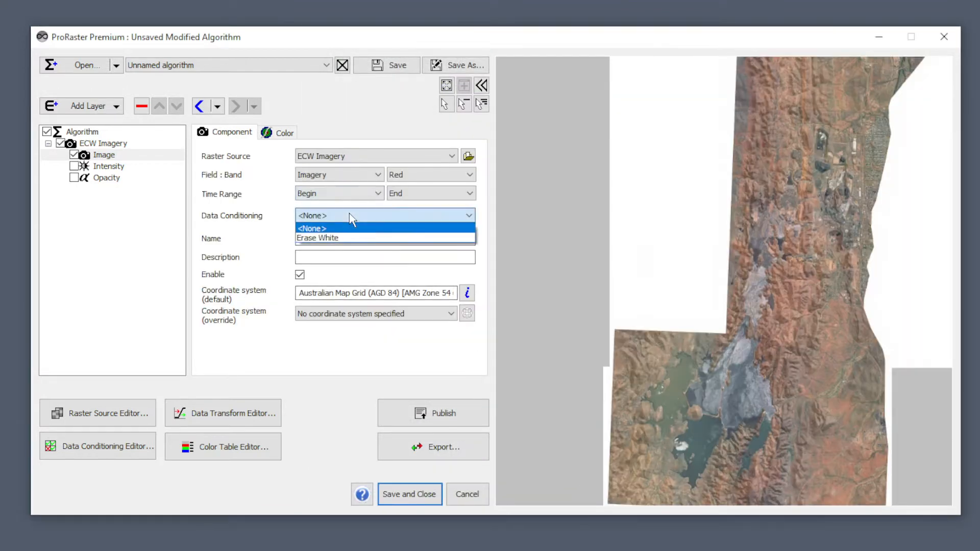
click(340, 239)
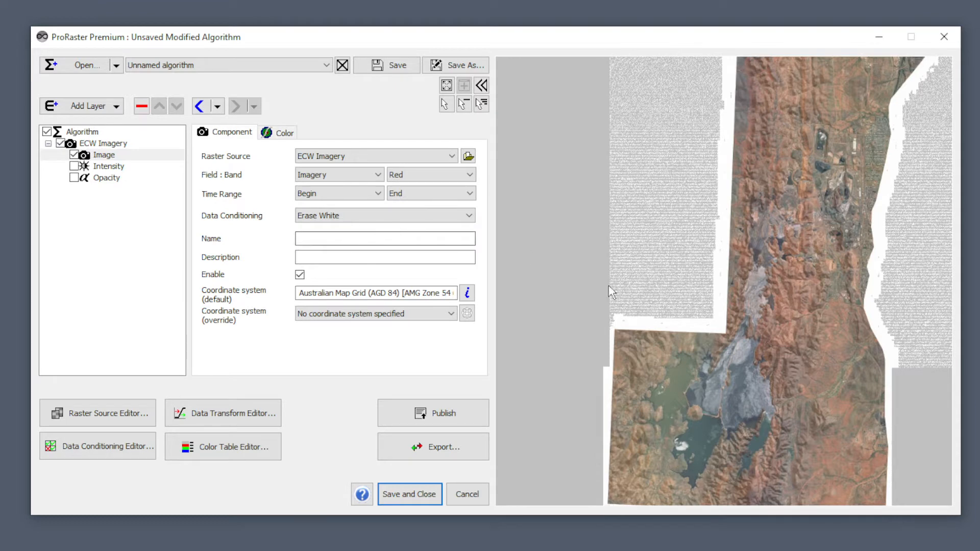
drag(658, 290, 626, 335)
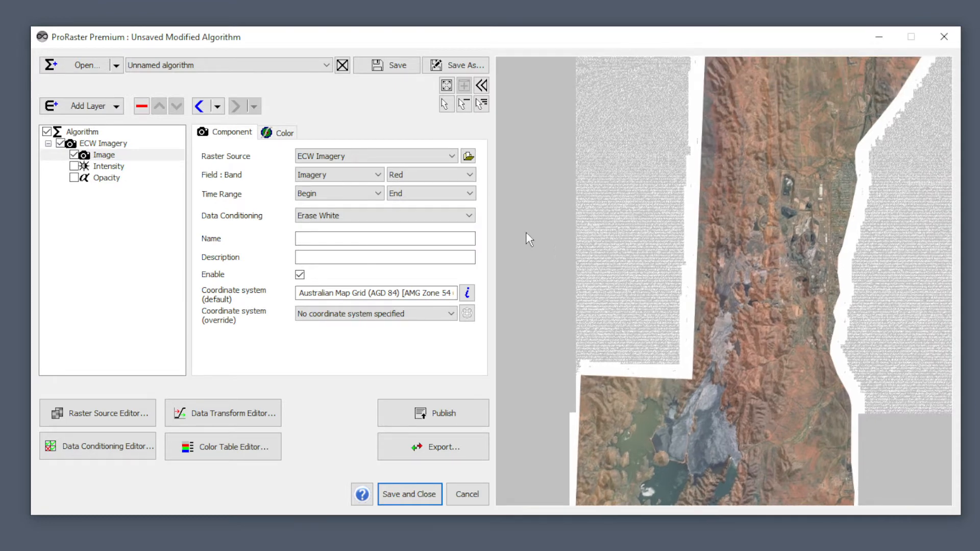
Step: Set the Image component's interpolation to Nearest Neighbor and enable the Nearest option
click(284, 133)
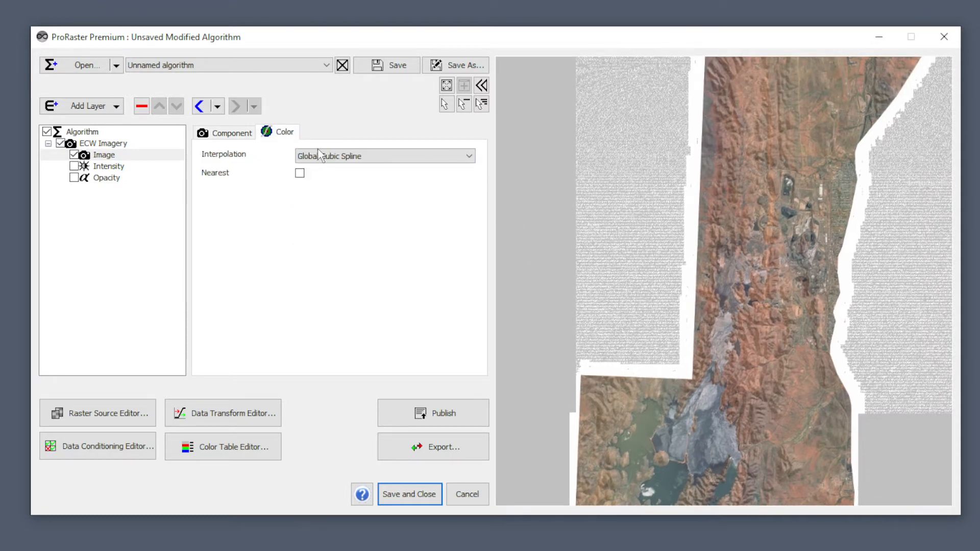
click(319, 156)
click(312, 167)
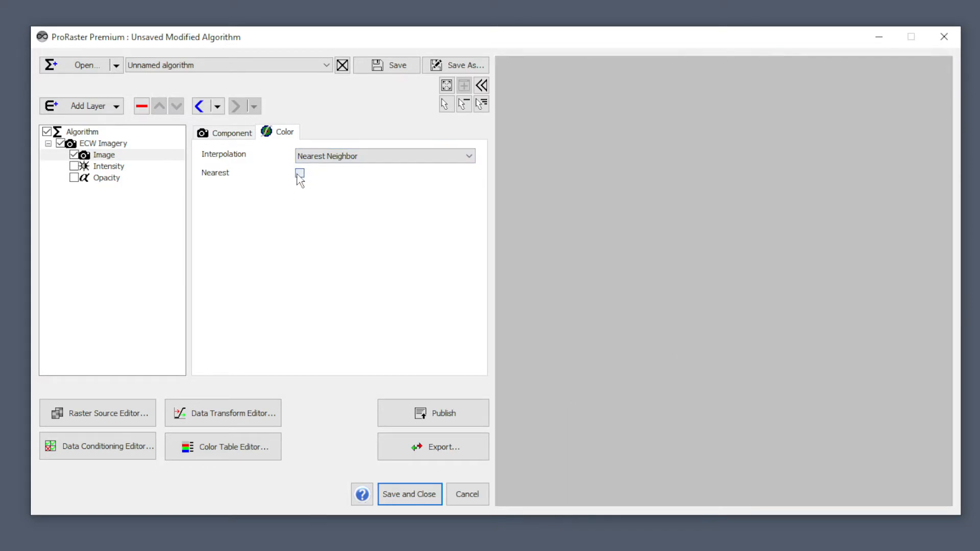
click(300, 173)
Step: Examine the white areas around the imagery in the preview at several zoom levels
scroll(680, 323, up, 5)
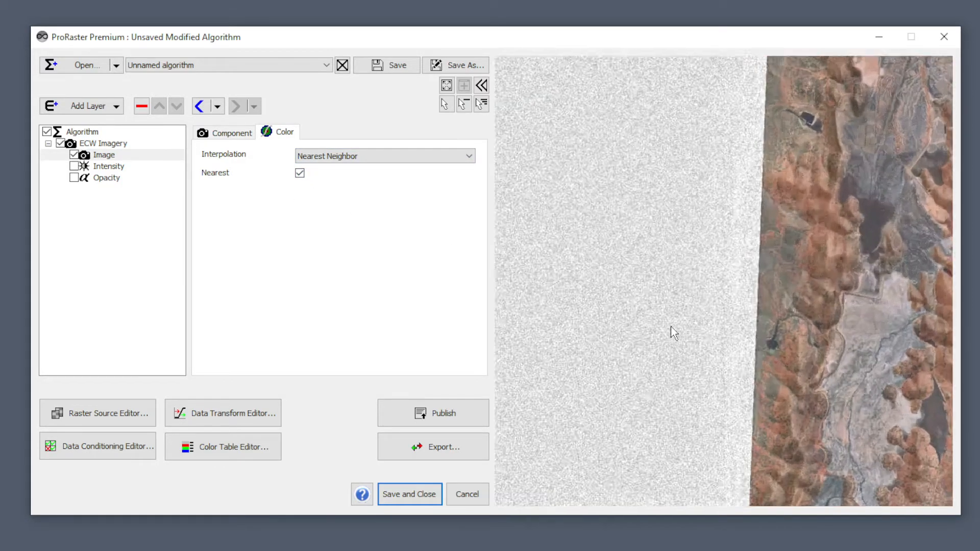
scroll(670, 333, up, 3)
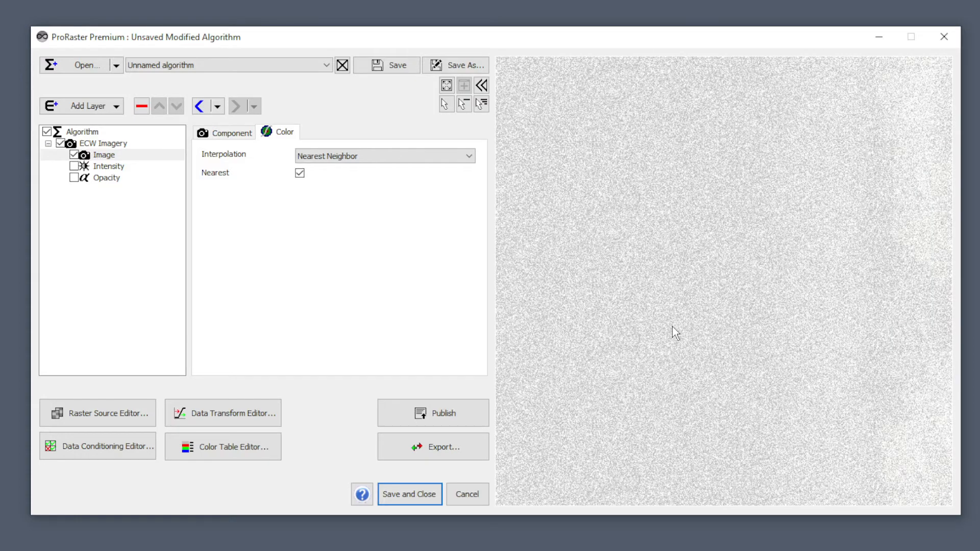
scroll(672, 326, down, 3)
drag(690, 342, 760, 232)
scroll(776, 393, down, 1)
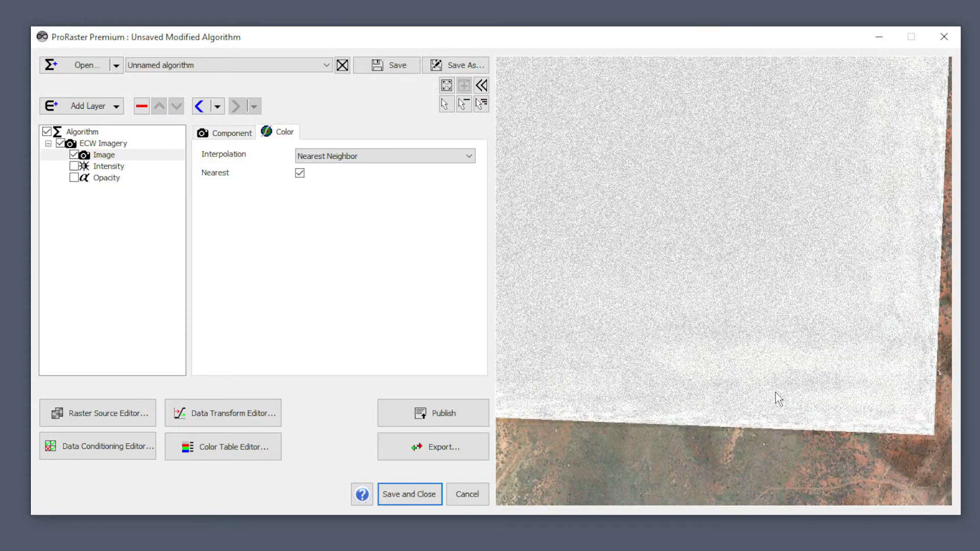
scroll(704, 376, down, 2)
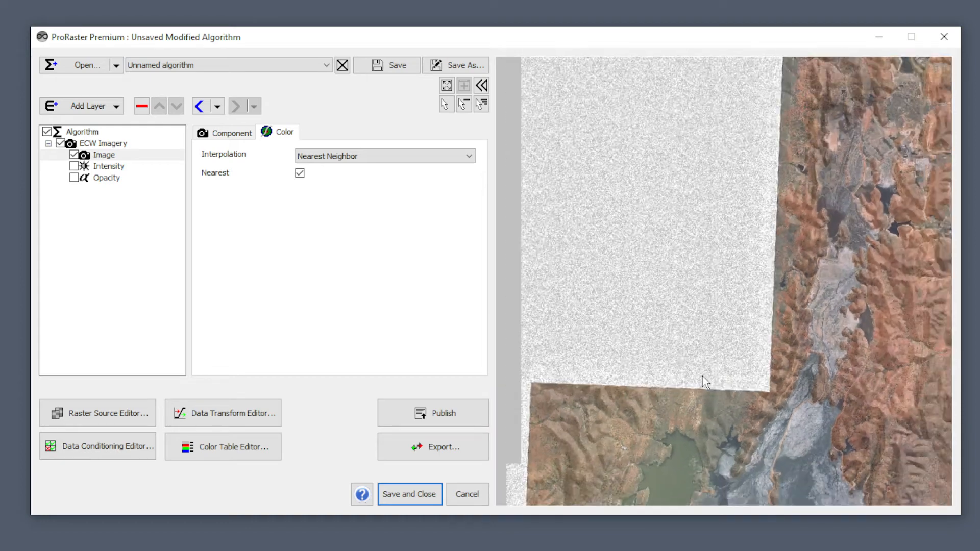
drag(632, 278, 589, 325)
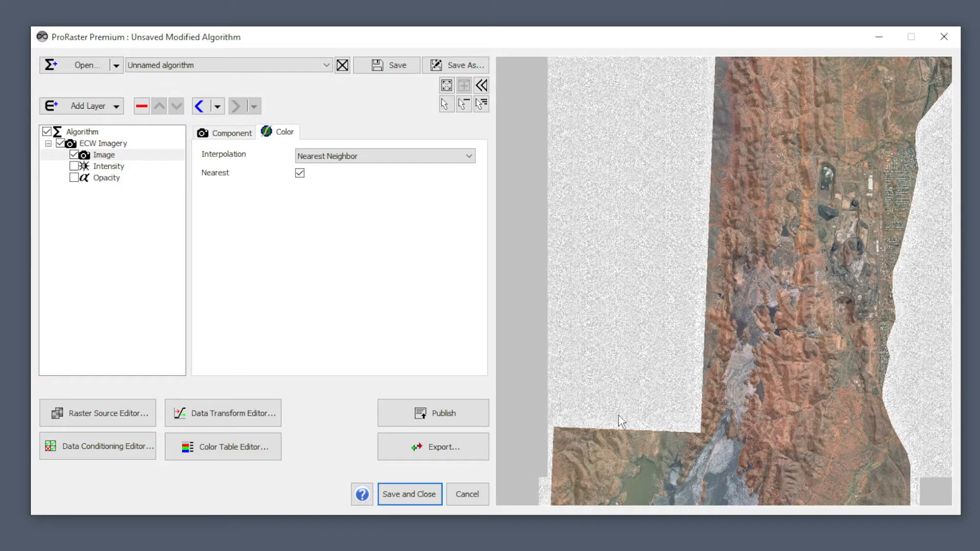
drag(619, 415, 657, 351)
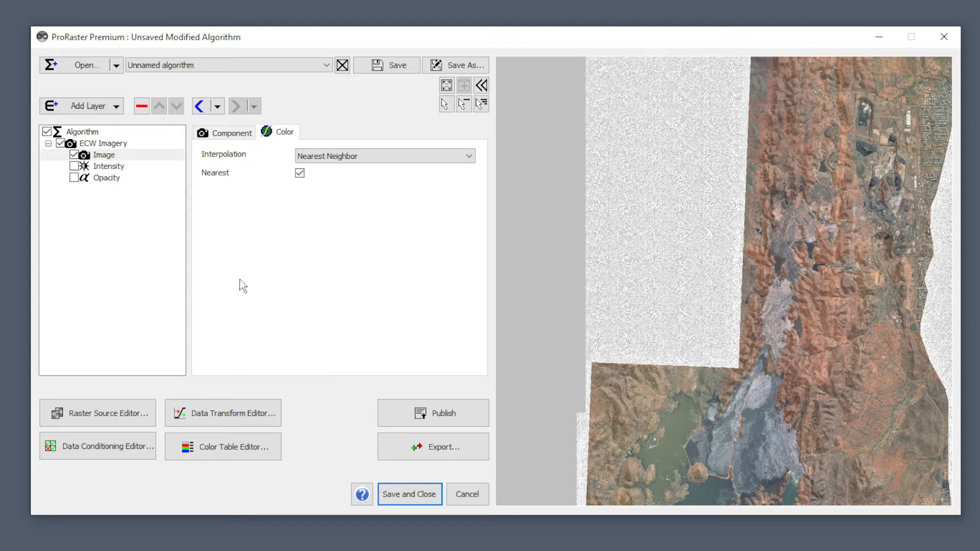
Step: Reopen the Erase White transform for editing and delete its existing color range
click(104, 447)
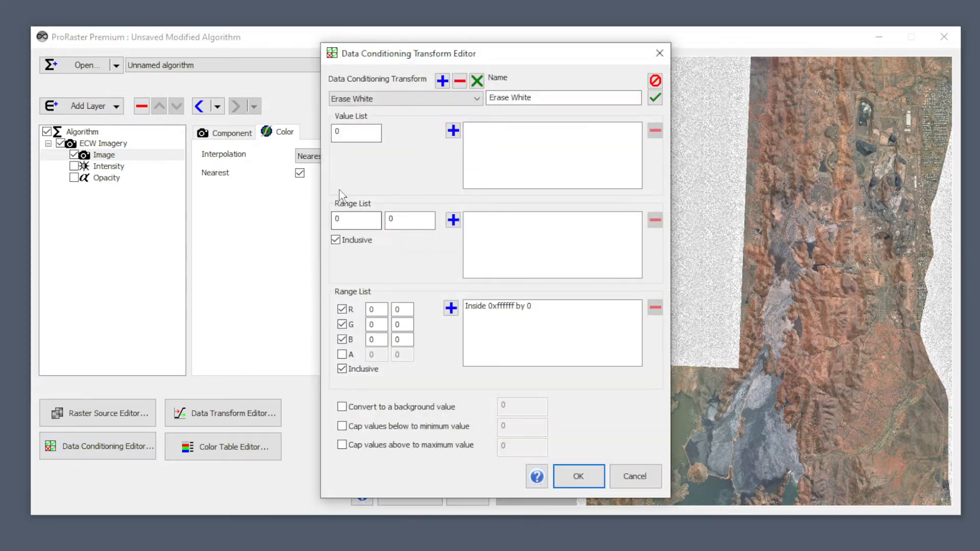
double_click(372, 309)
click(561, 307)
click(655, 307)
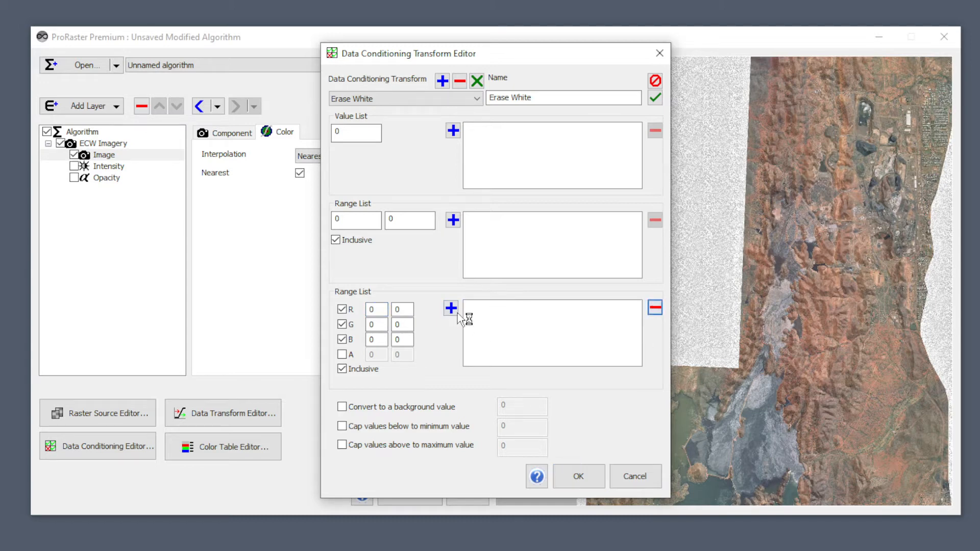
Step: Set the R, G and B base values of the new color range to 255 each
double_click(375, 311)
text(255)
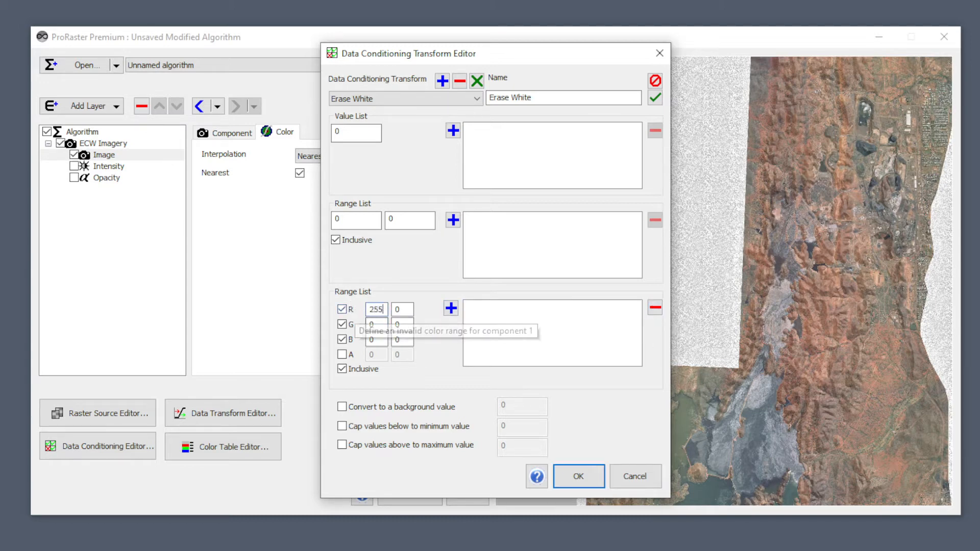
double_click(372, 325)
text(255)
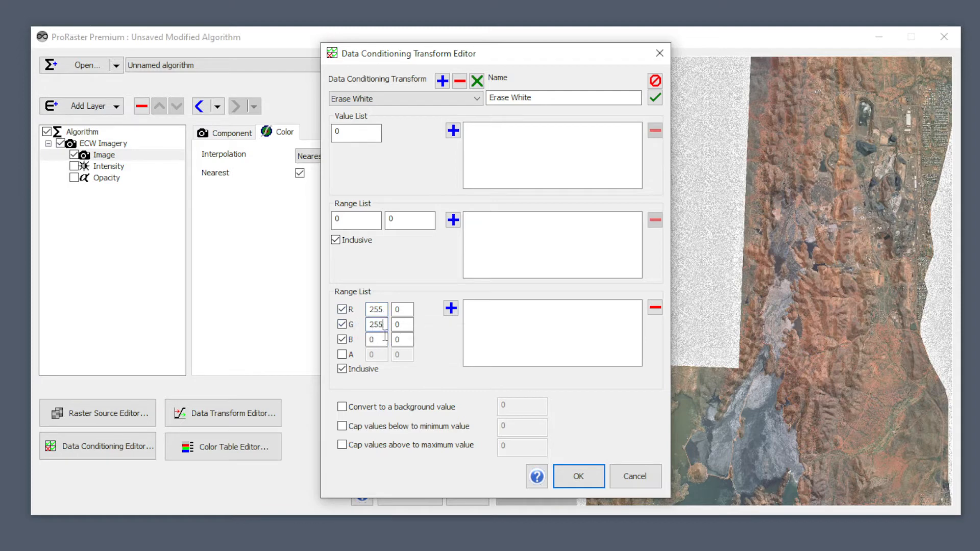
key(Tab)
text(255)
Step: Set the R, G and B tolerances to 8, add the color range to Erase White and accept the transform
double_click(407, 309)
text(8)
key(Tab)
text(8)
key(Tab)
text(8)
click(451, 307)
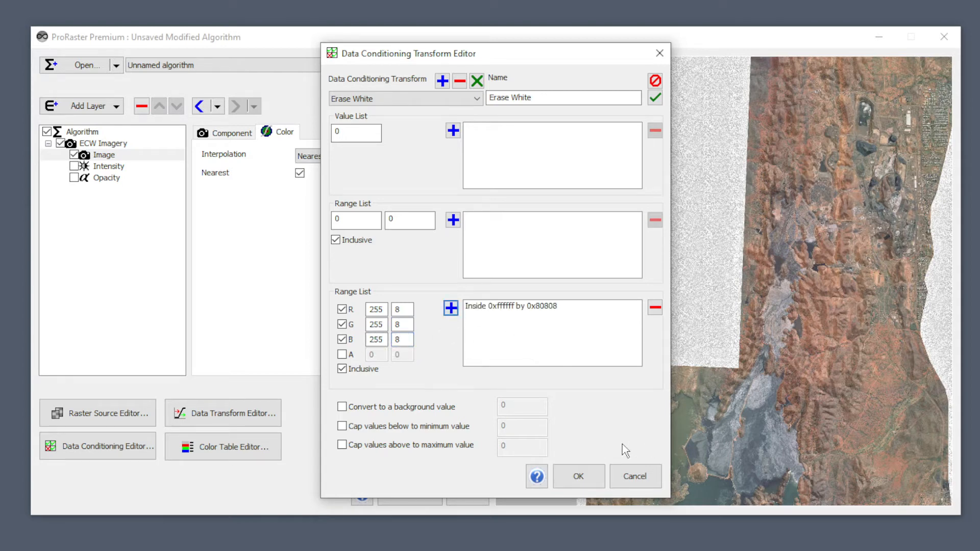
click(578, 476)
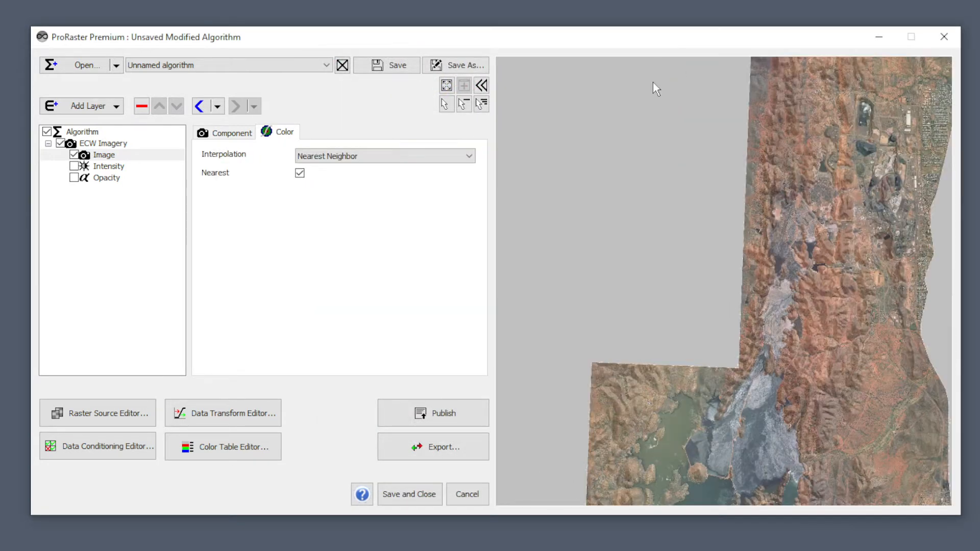
Step: Inspect the imagery's edges up close and its full extent in the preview
scroll(685, 350, up, 3)
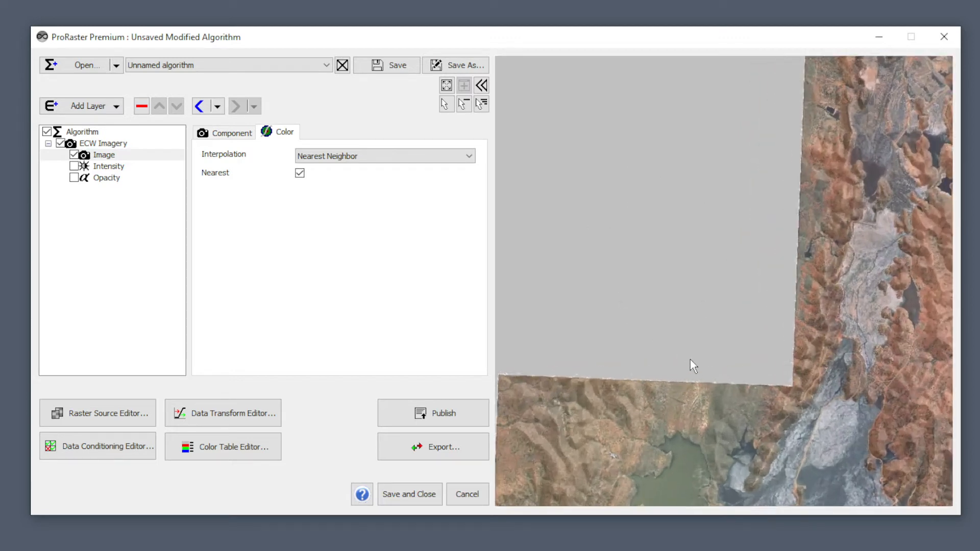
drag(728, 360, 587, 300)
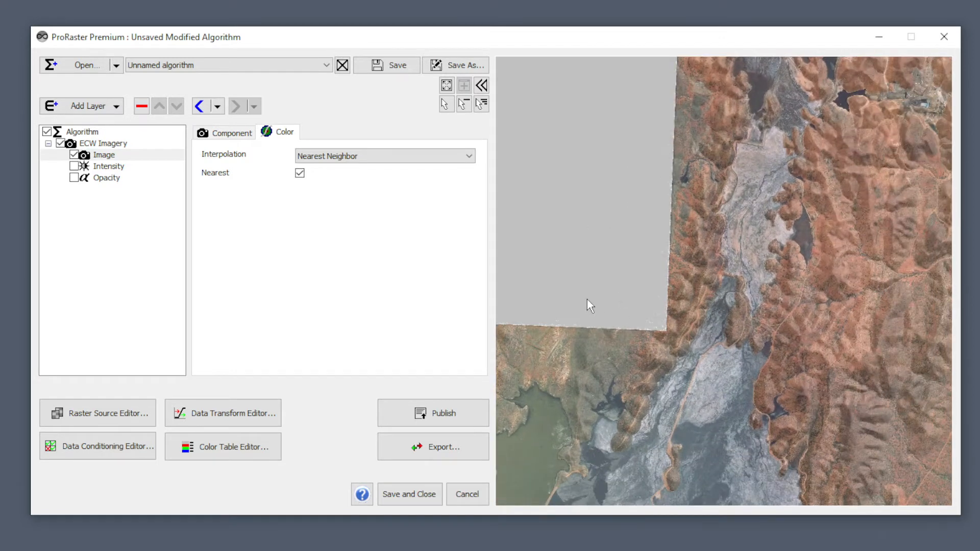
scroll(660, 306, down, 5)
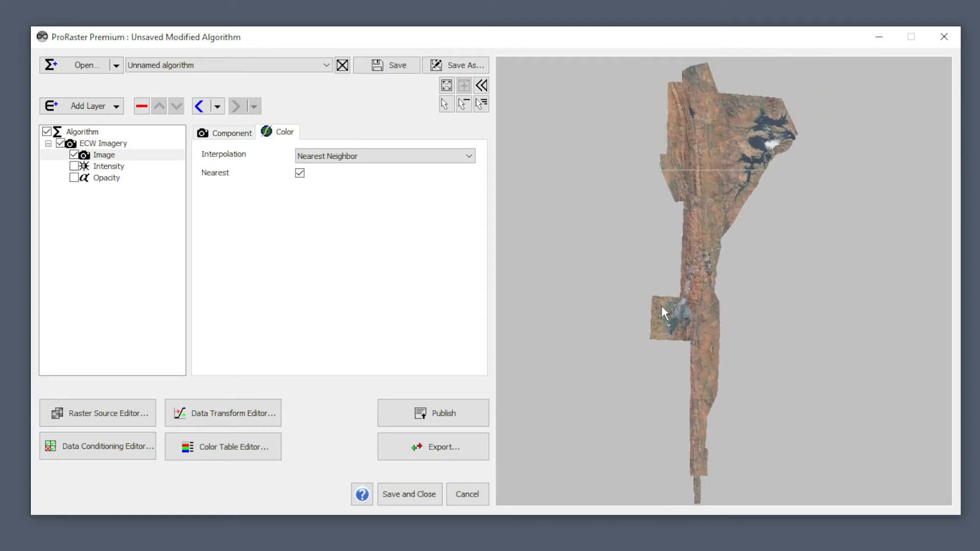
scroll(703, 158, up, 4)
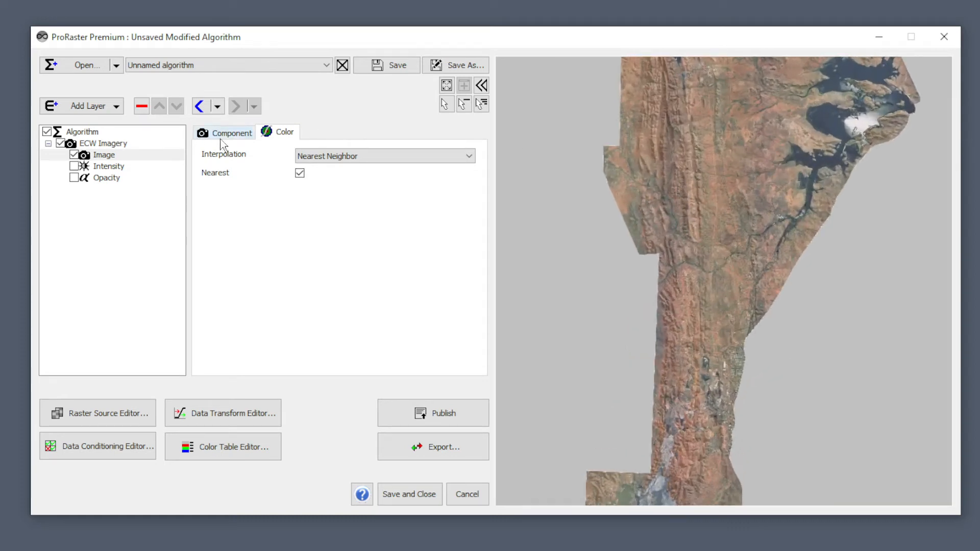
Step: Review the settings of the Image component, the ECW Imagery layer and the algorithm
click(105, 155)
click(236, 134)
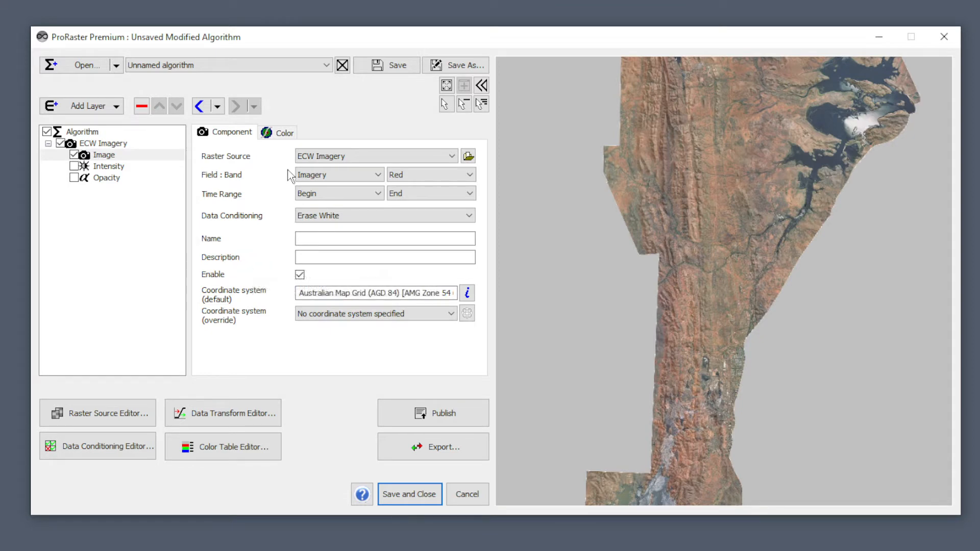
click(284, 133)
click(105, 144)
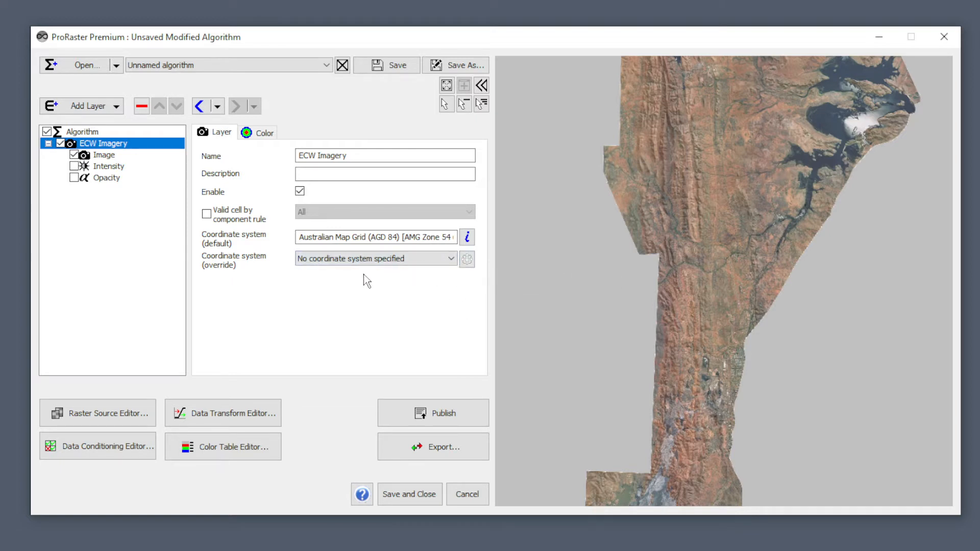
click(85, 133)
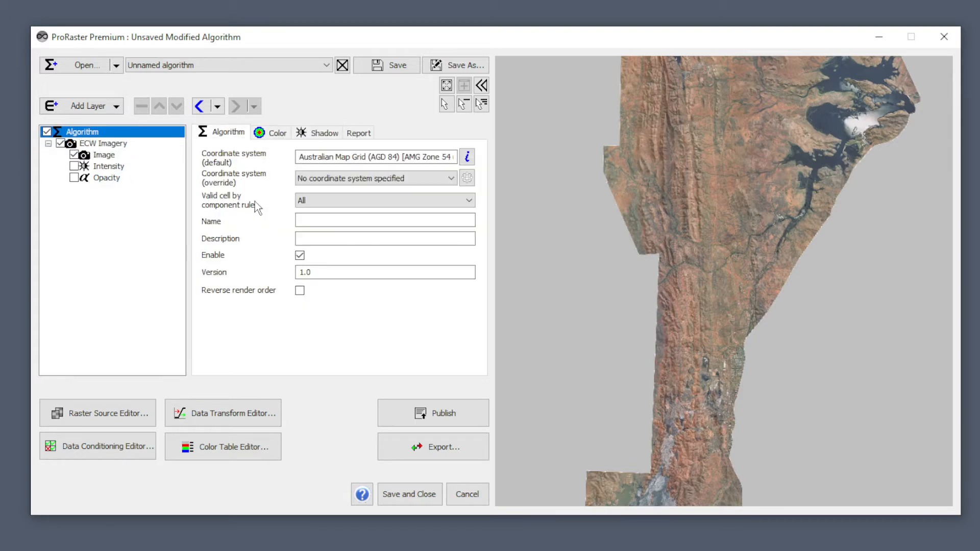
Step: Try rendering the ECW Imagery layer in greyscale, then switch it back to color
click(102, 143)
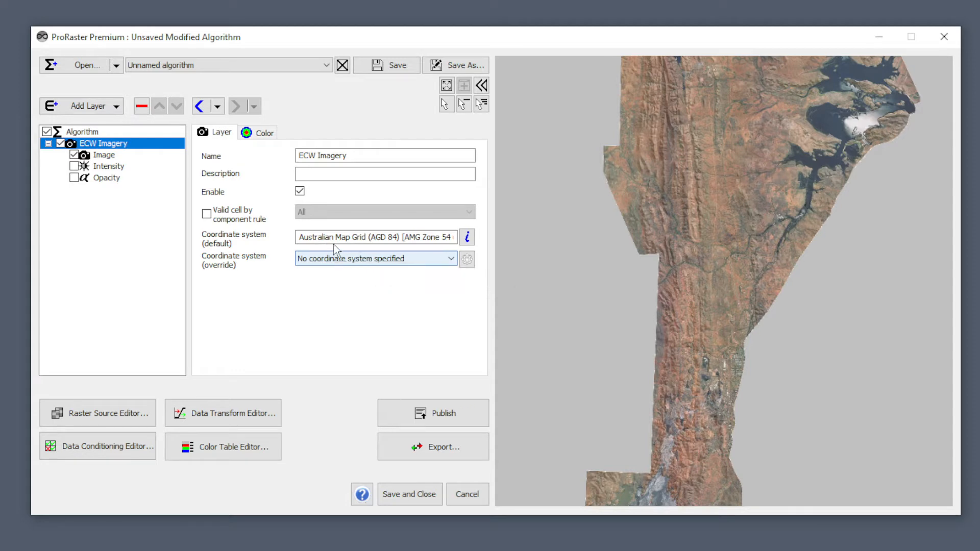
click(264, 135)
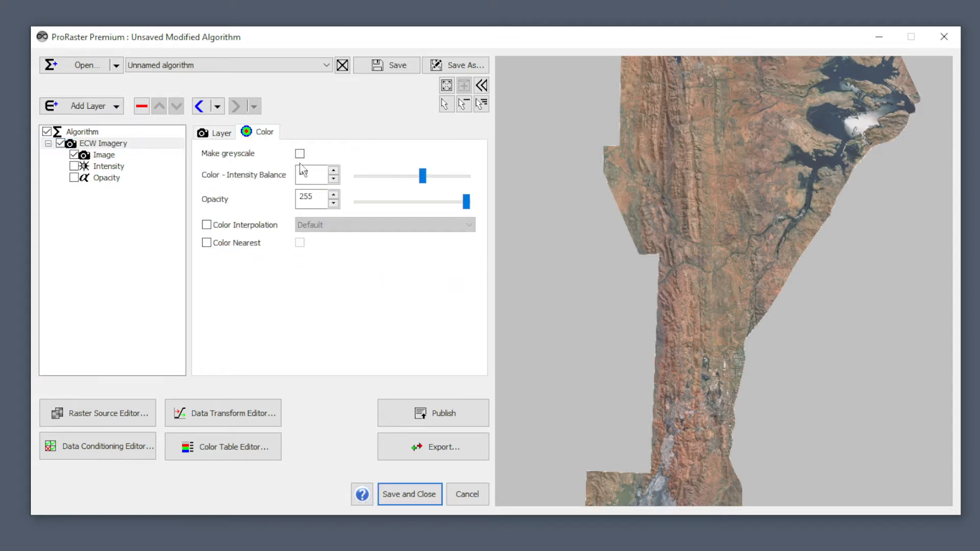
scroll(706, 212, up, 3)
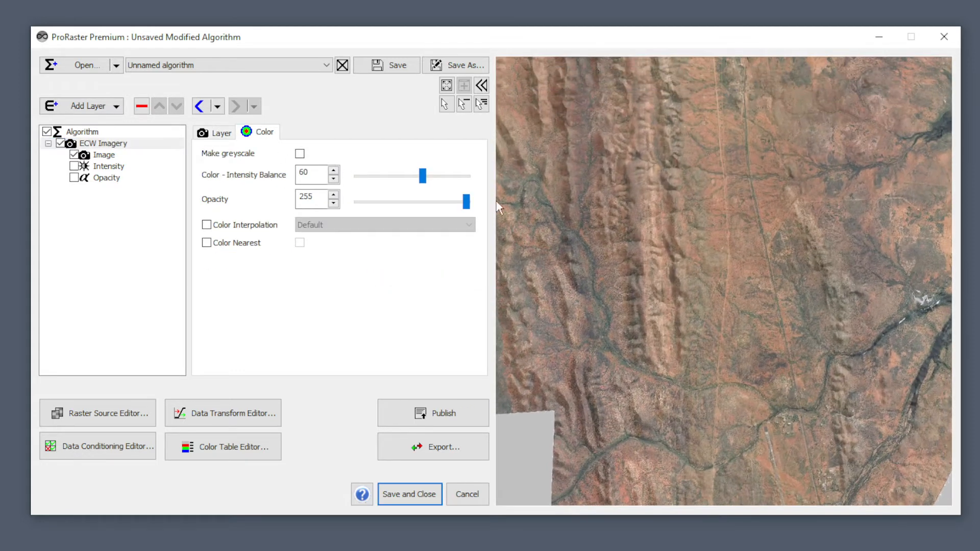
click(300, 155)
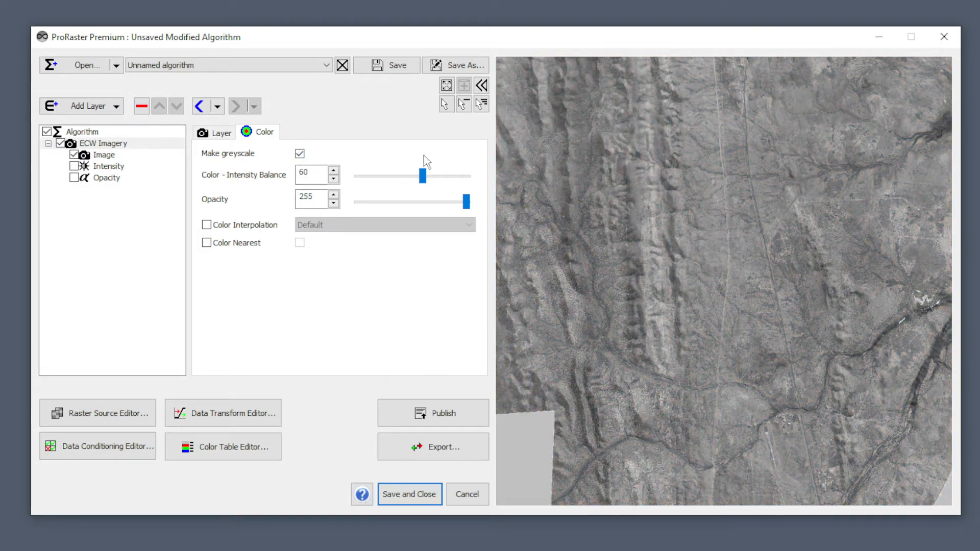
click(300, 154)
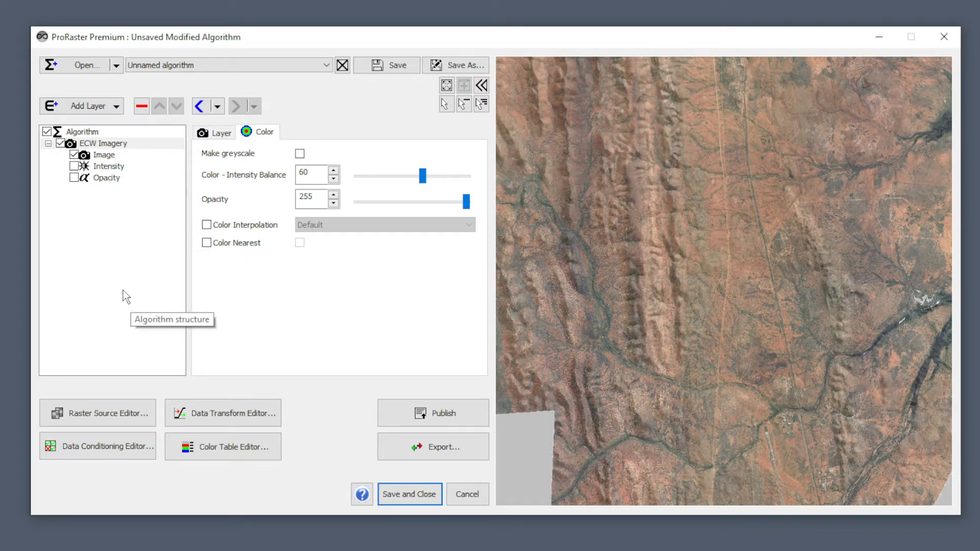
Step: Create a new Image algorithm and set its Image component to the Color band of the Land Cover raster source
click(118, 70)
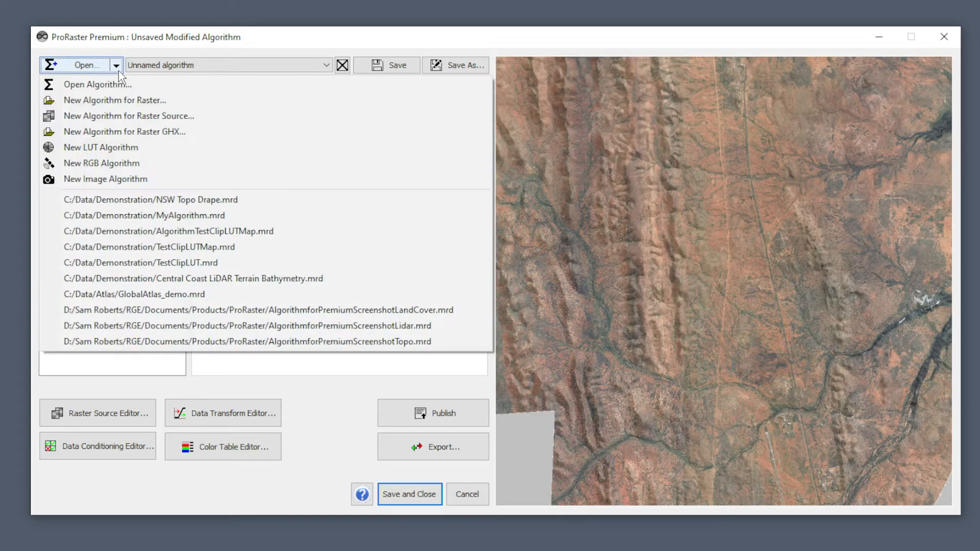
click(116, 178)
click(105, 156)
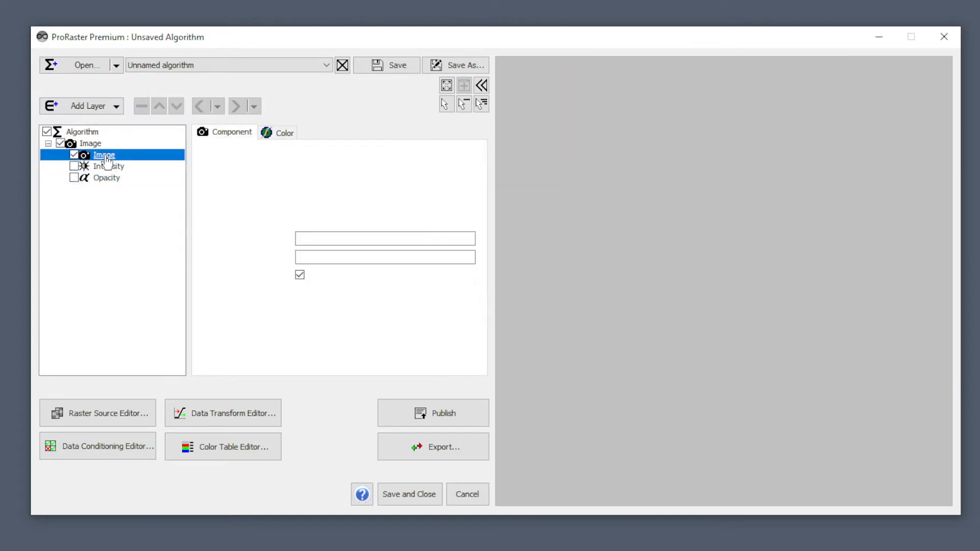
click(452, 156)
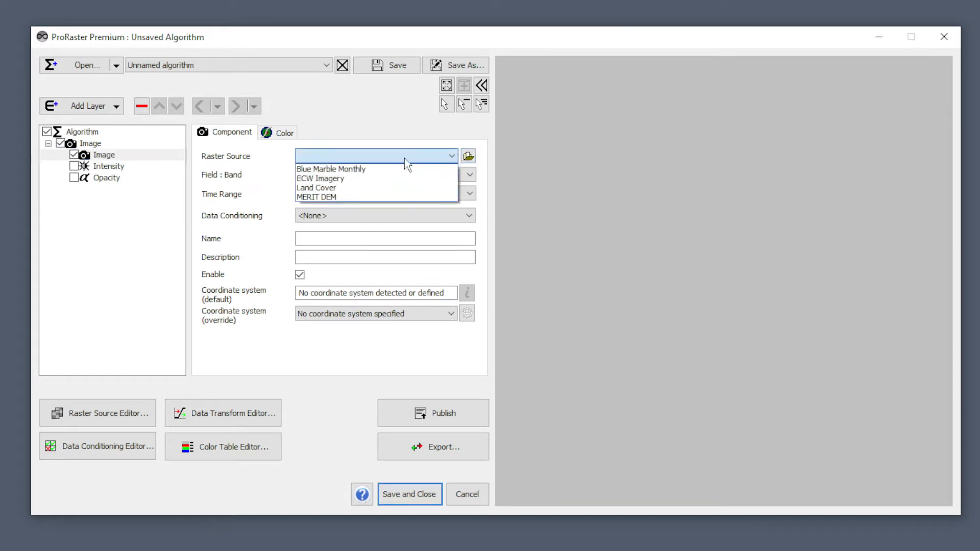
click(331, 188)
click(437, 176)
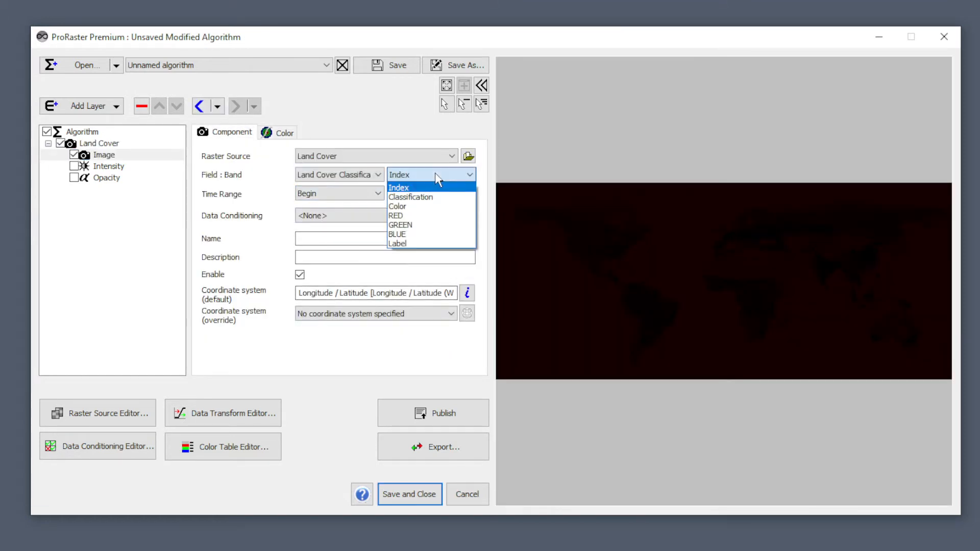
click(418, 207)
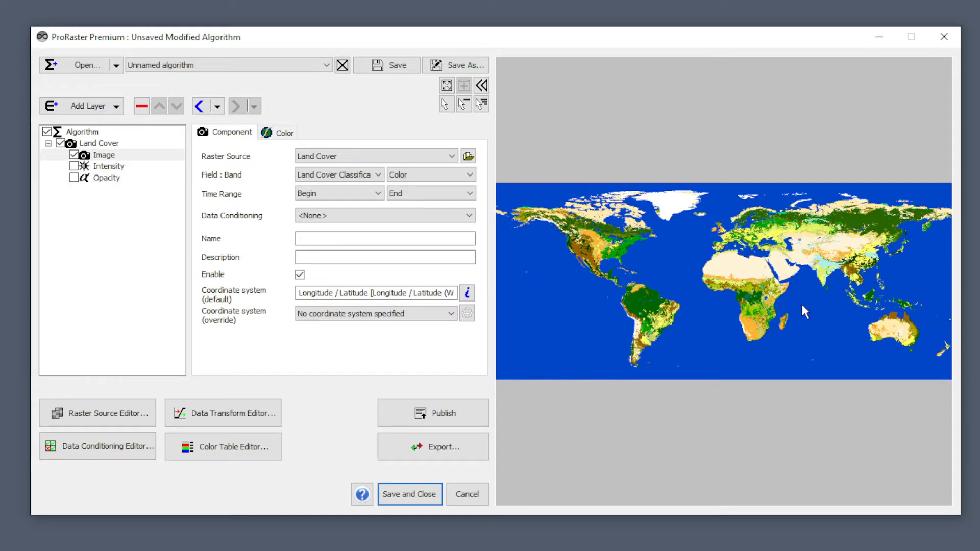
Step: Turn on the cursor read-out and examine the land cover class names across East Africa in the preview
scroll(783, 307, up, 10)
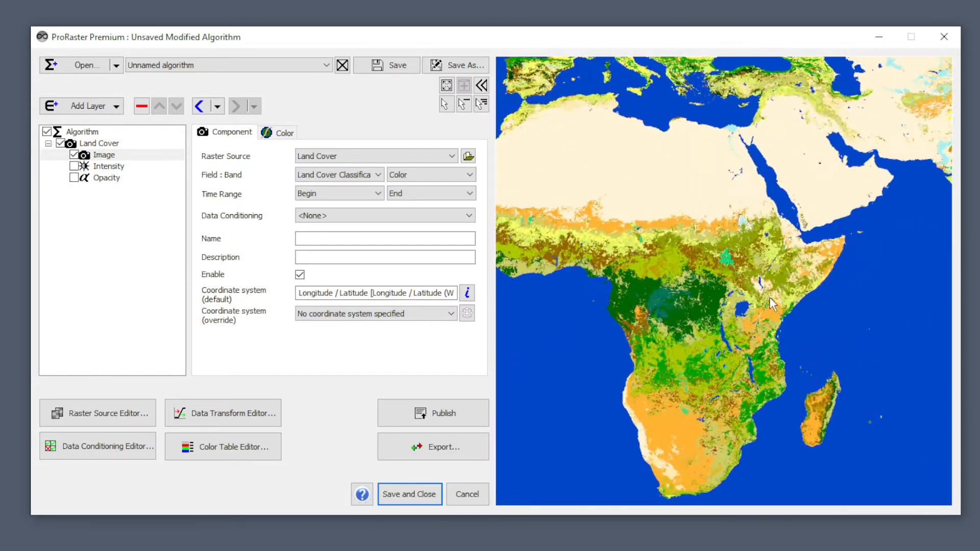
scroll(762, 309, up, 5)
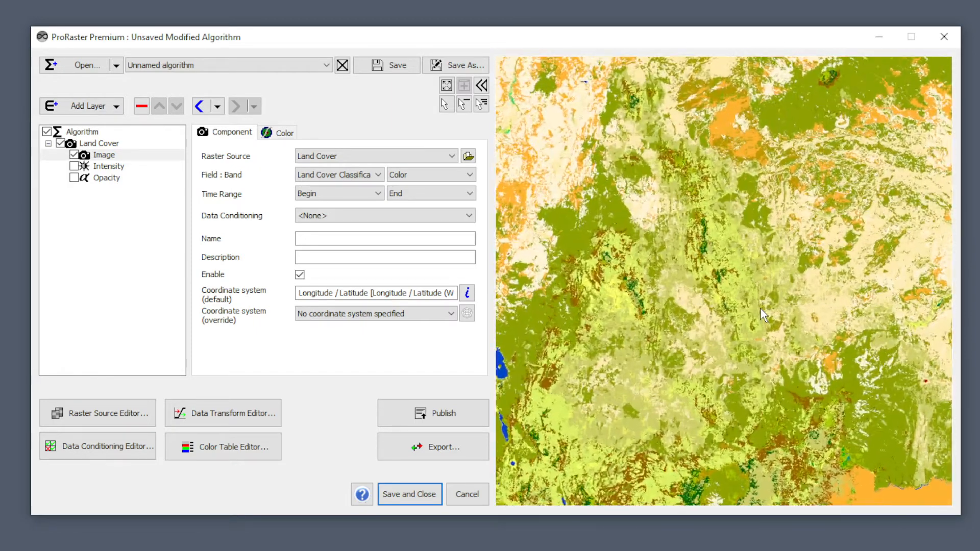
scroll(768, 316, up, 4)
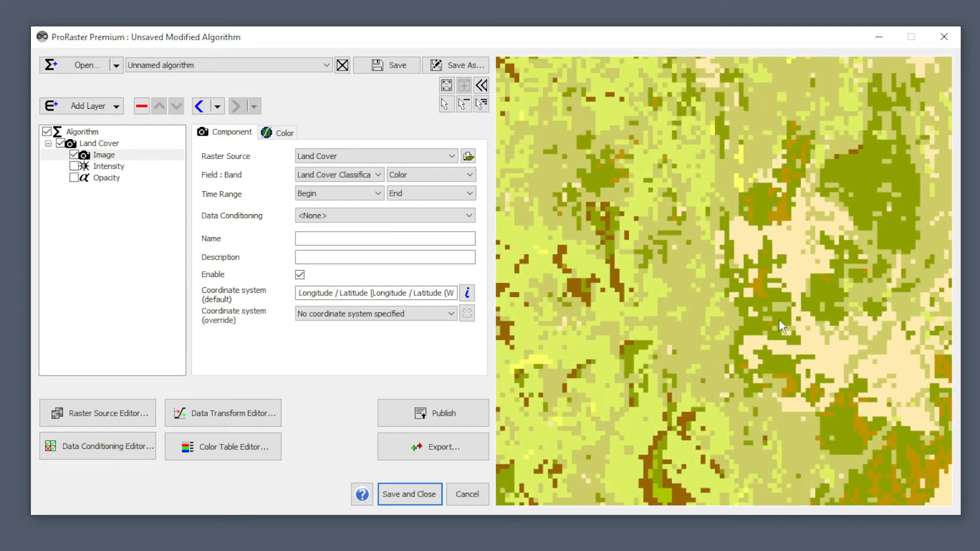
click(463, 104)
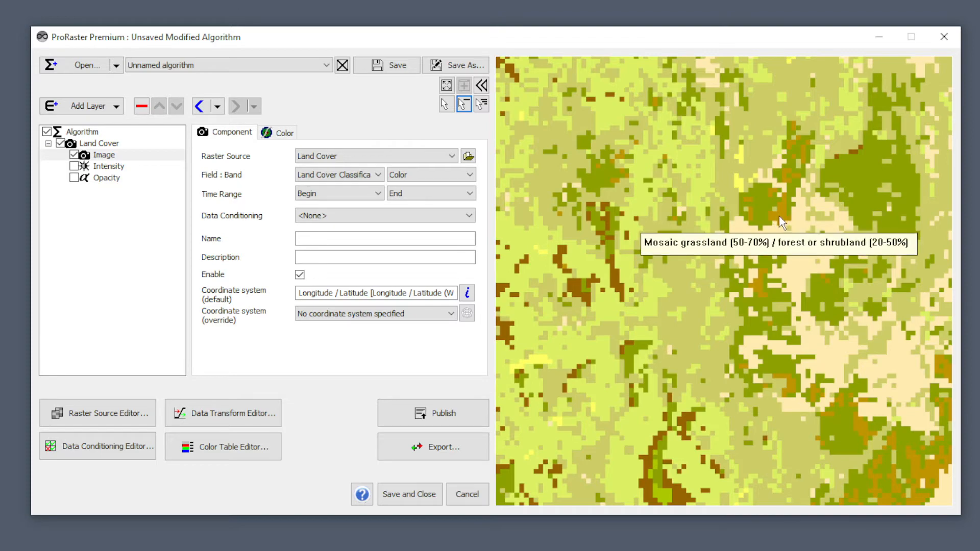
scroll(778, 216, down, 3)
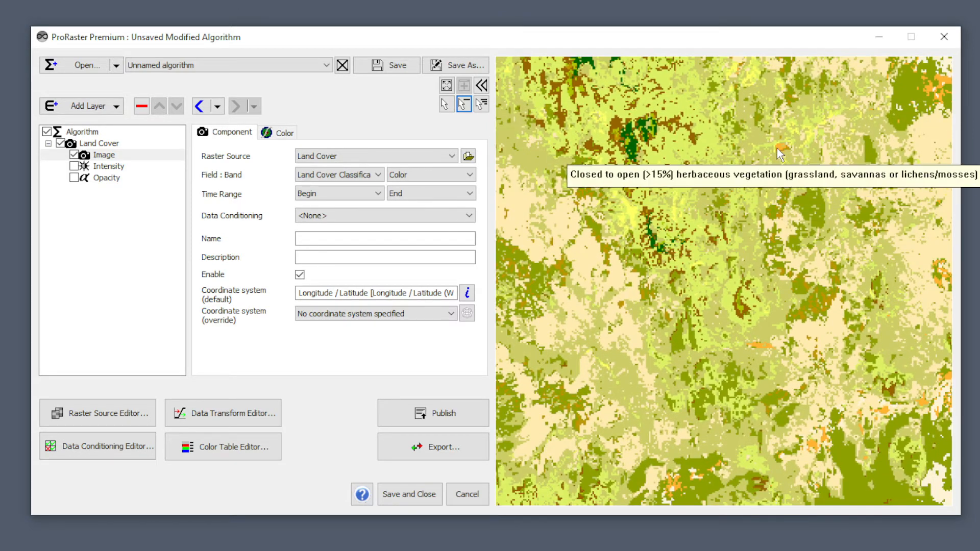
scroll(777, 147, up, 3)
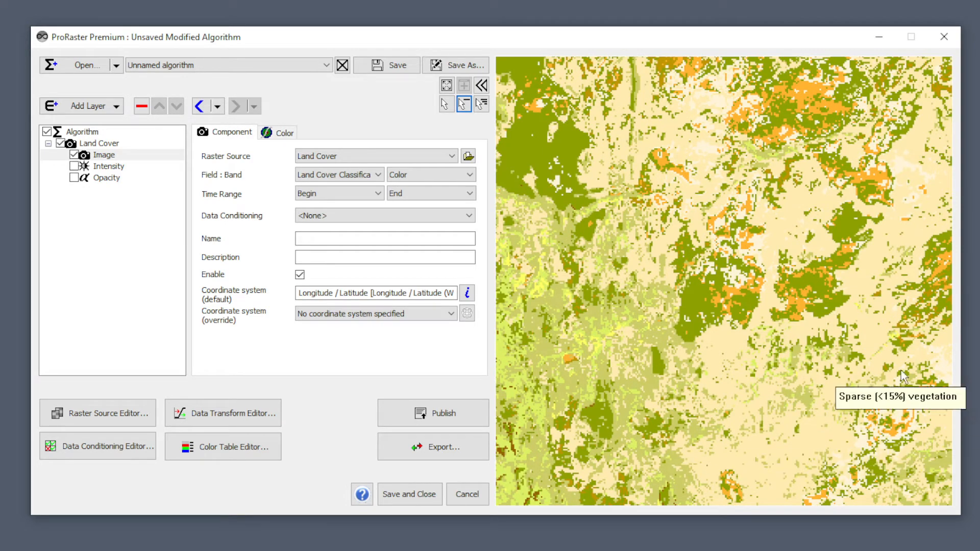
drag(888, 280, 654, 344)
scroll(752, 345, down, 6)
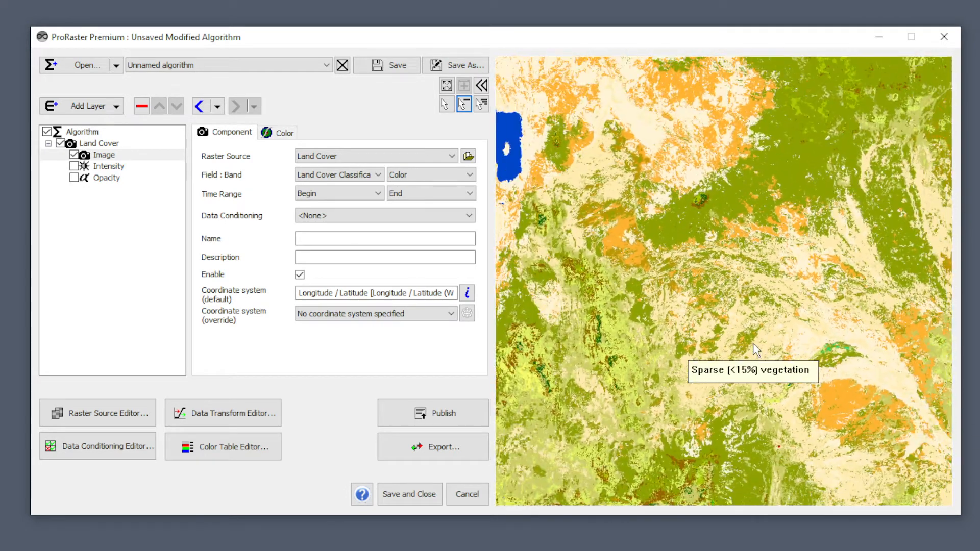
drag(727, 293, 780, 330)
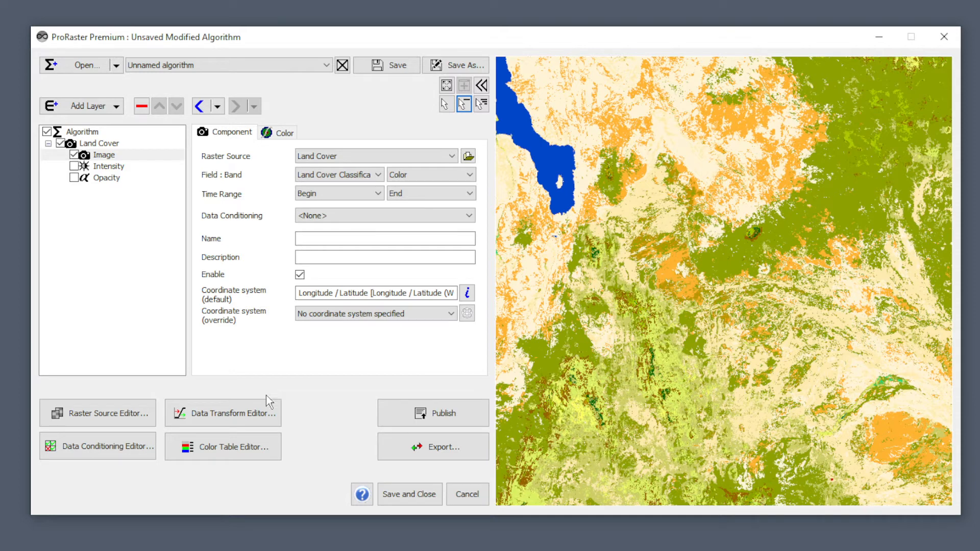
Step: Enable the Intensity component of the Land Cover layer and use MERIT DEM as its raster source
click(74, 166)
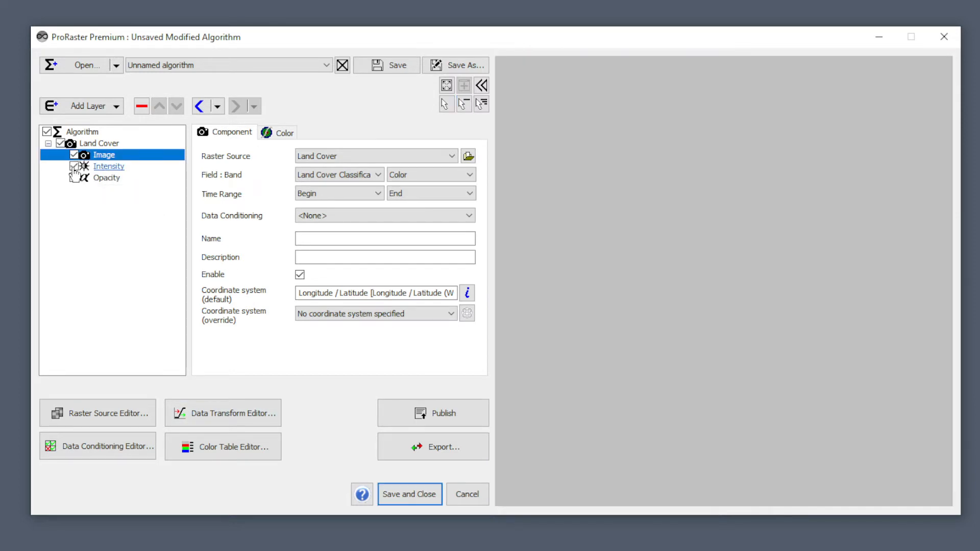
click(109, 167)
click(363, 156)
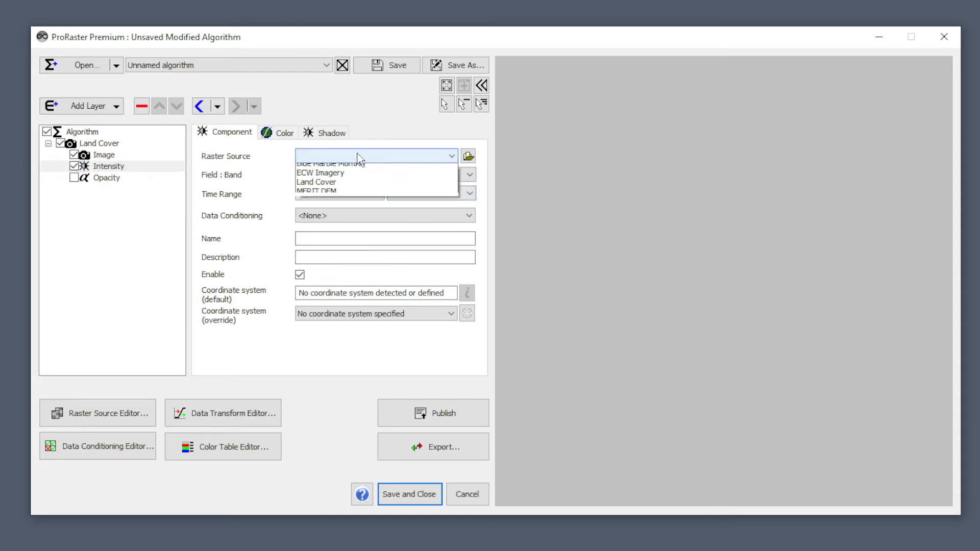
click(341, 198)
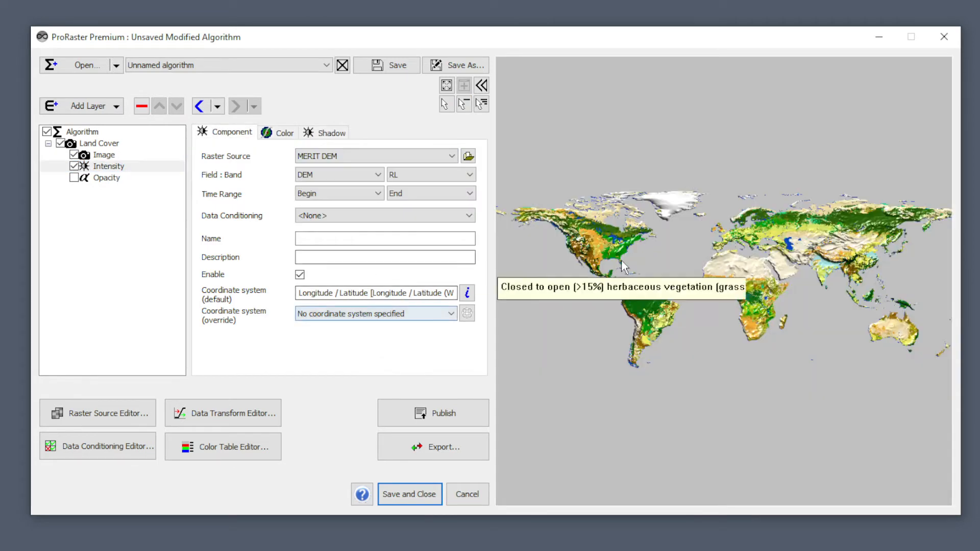
Step: Examine the terrain shading over East Africa up close and turn off the cursor's class read-out
scroll(770, 291, up, 5)
scroll(782, 289, up, 5)
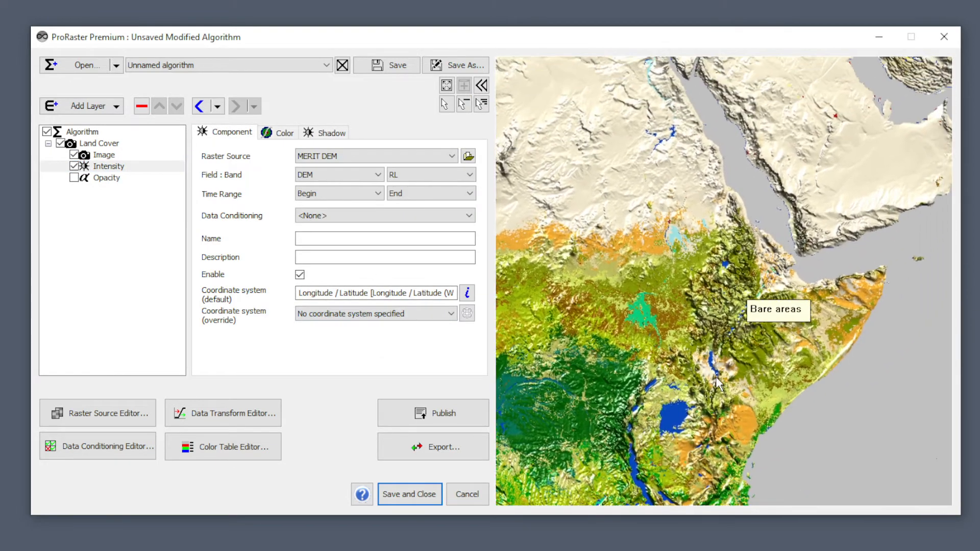
scroll(686, 255, up, 5)
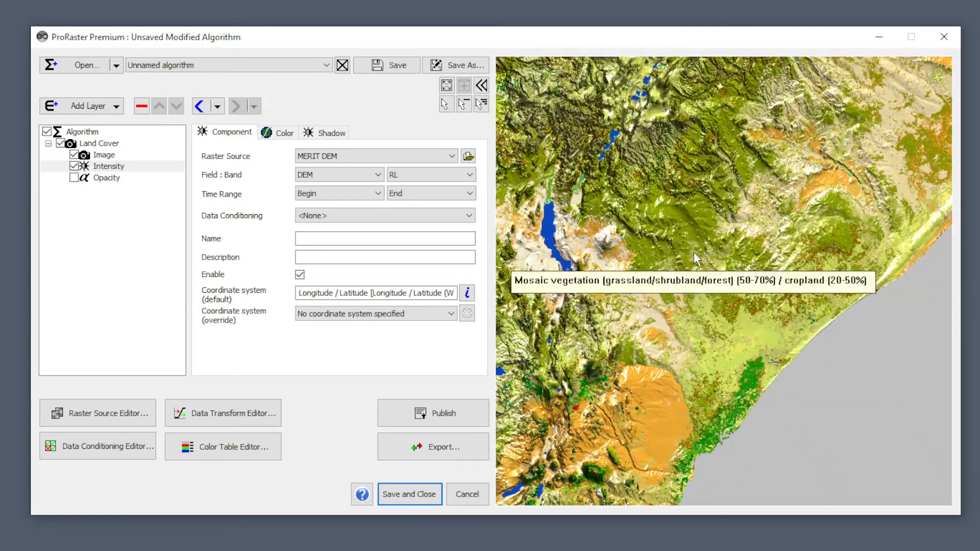
scroll(714, 277, up, 4)
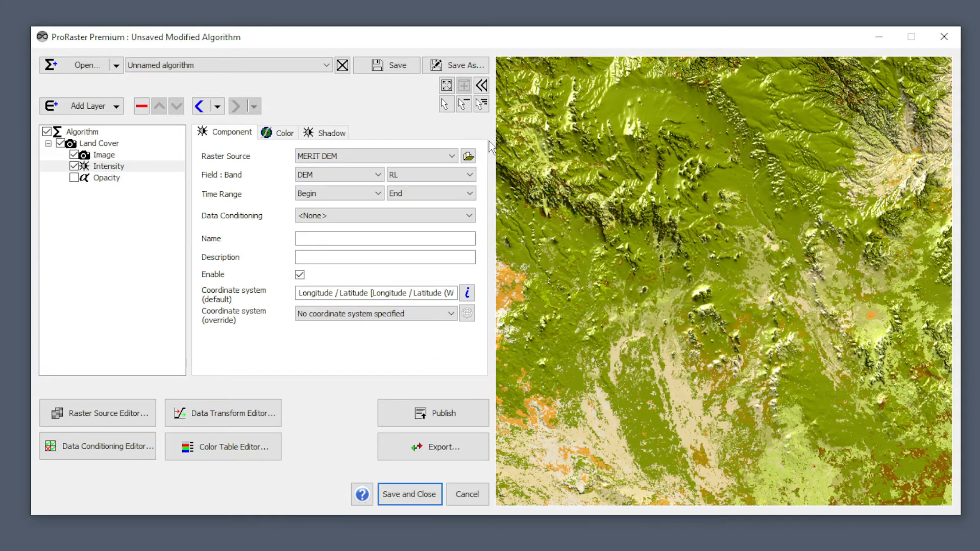
click(447, 104)
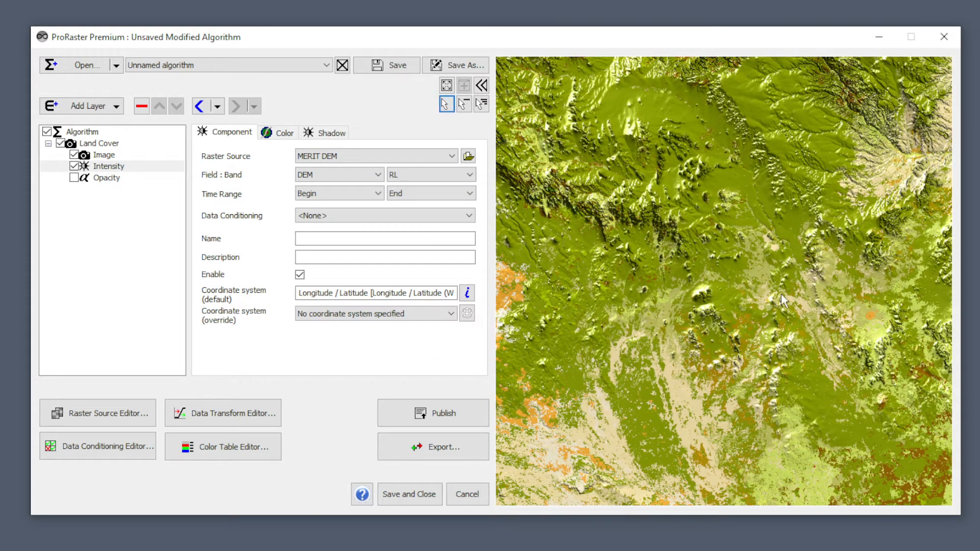
scroll(749, 362, up, 2)
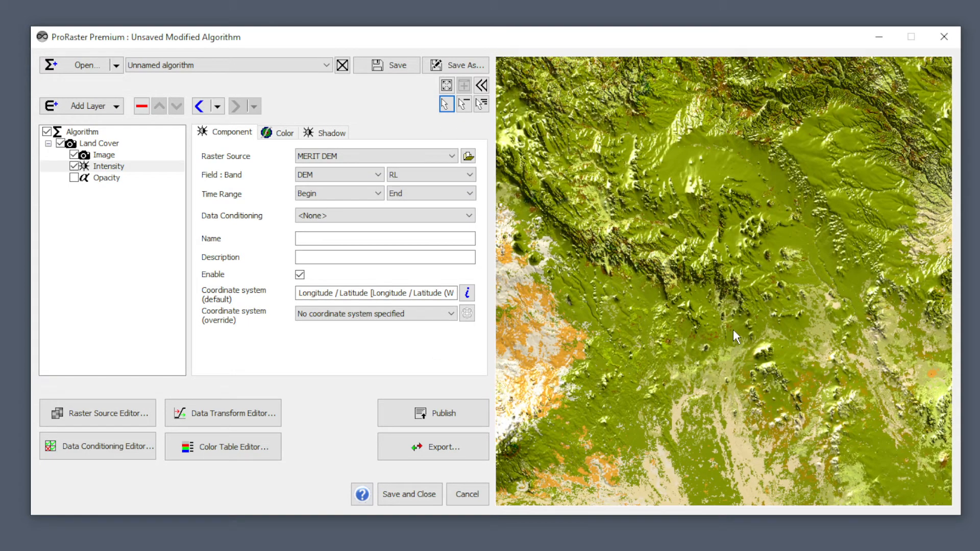
scroll(733, 329, up, 2)
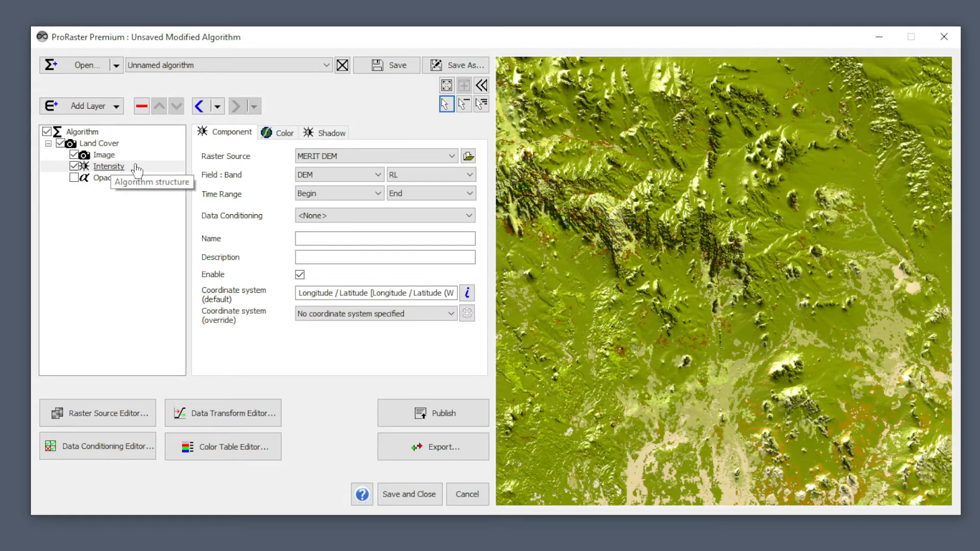
Step: Disable the Intensity component's highlight and move its shadow light source to about azimuth 319 and altitude 67
click(333, 134)
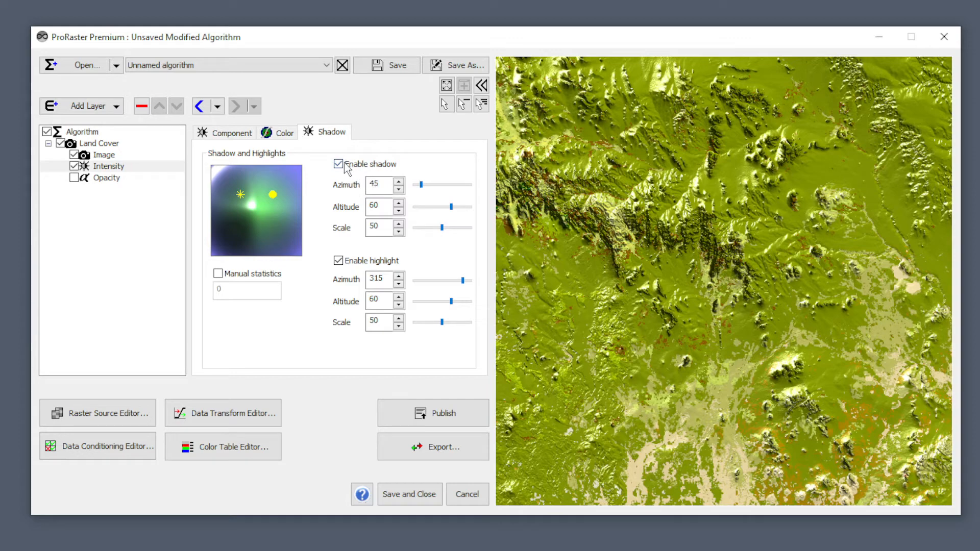
click(339, 261)
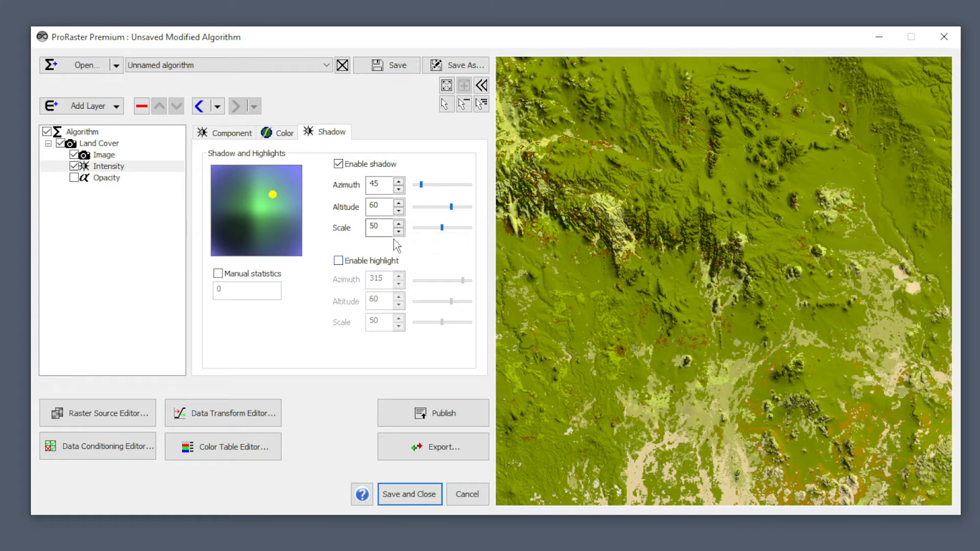
mouse_move(273, 195)
mouse_down()
mouse_move(238, 192)
mouse_move(280, 214)
mouse_move(246, 198)
mouse_up()
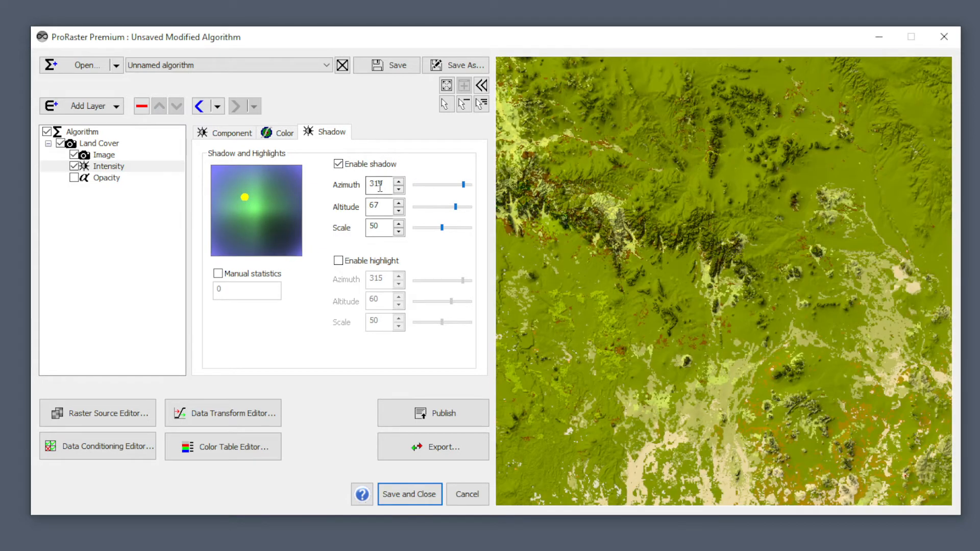
Step: Reduce the shadow scale to 40 and check the softer terrain shading in the preview
drag(379, 228, 355, 225)
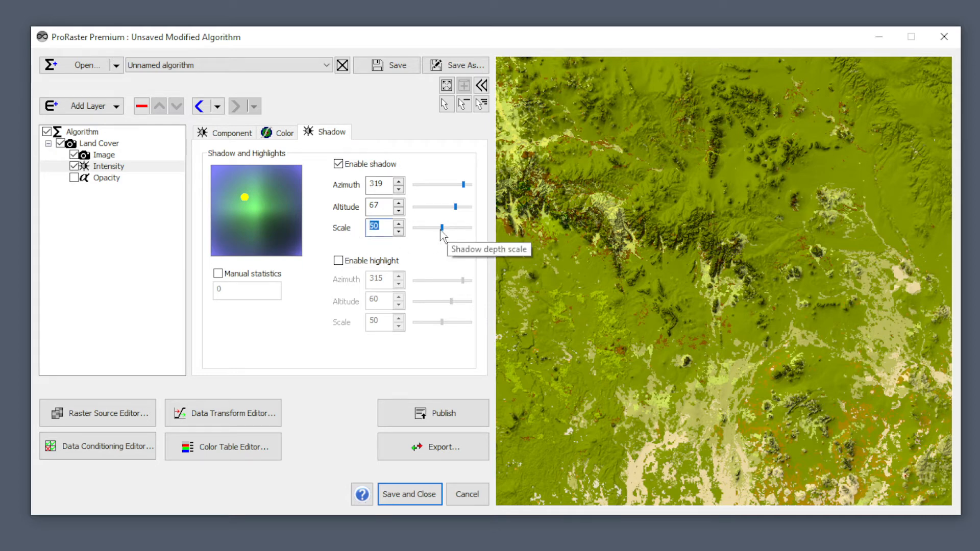
mouse_move(443, 228)
mouse_down()
mouse_move(421, 229)
mouse_move(466, 232)
mouse_move(438, 231)
mouse_up()
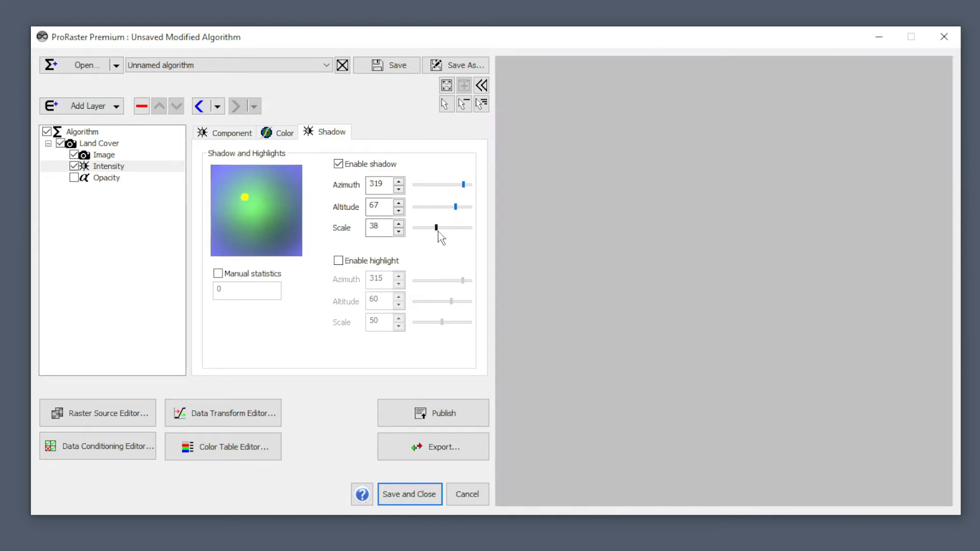
scroll(752, 256, down, 5)
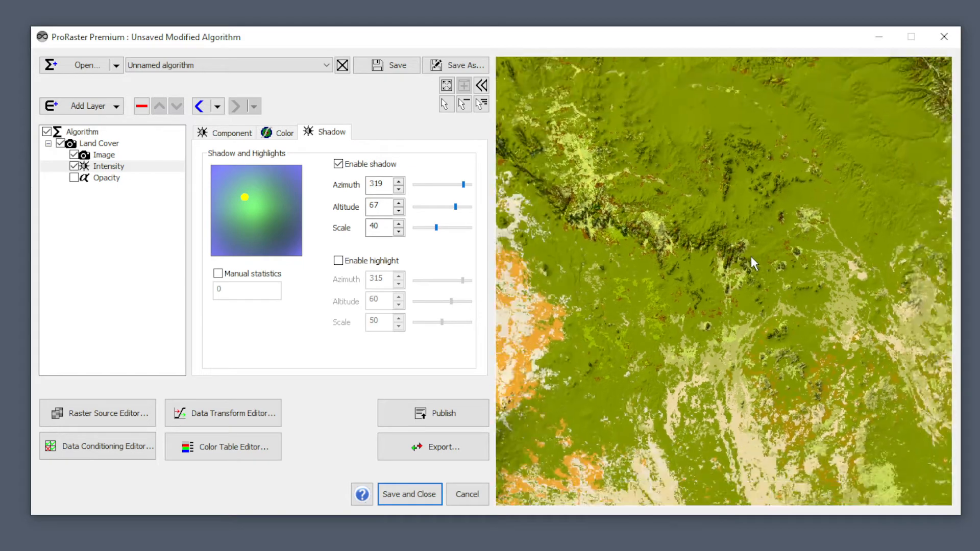
drag(678, 241, 720, 408)
scroll(760, 348, up, 6)
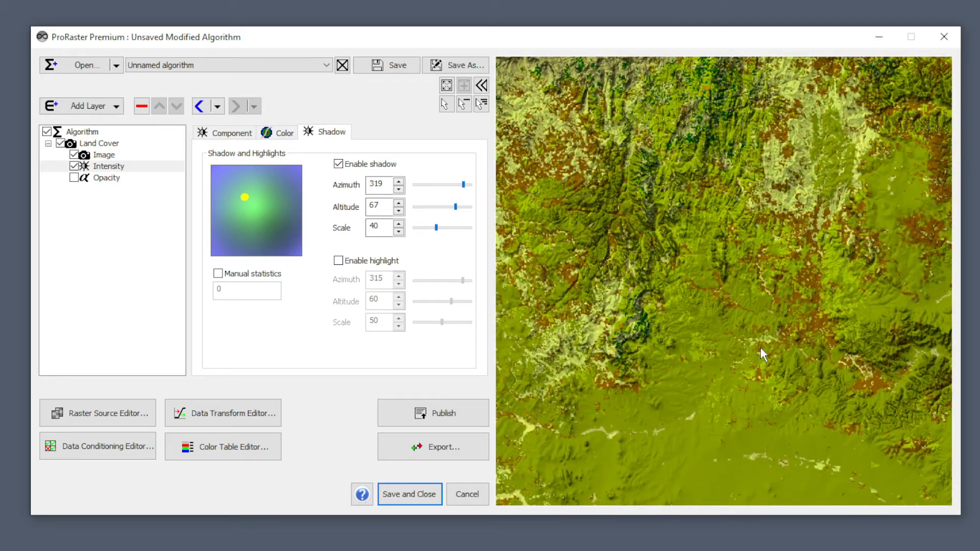
scroll(722, 356, up, 4)
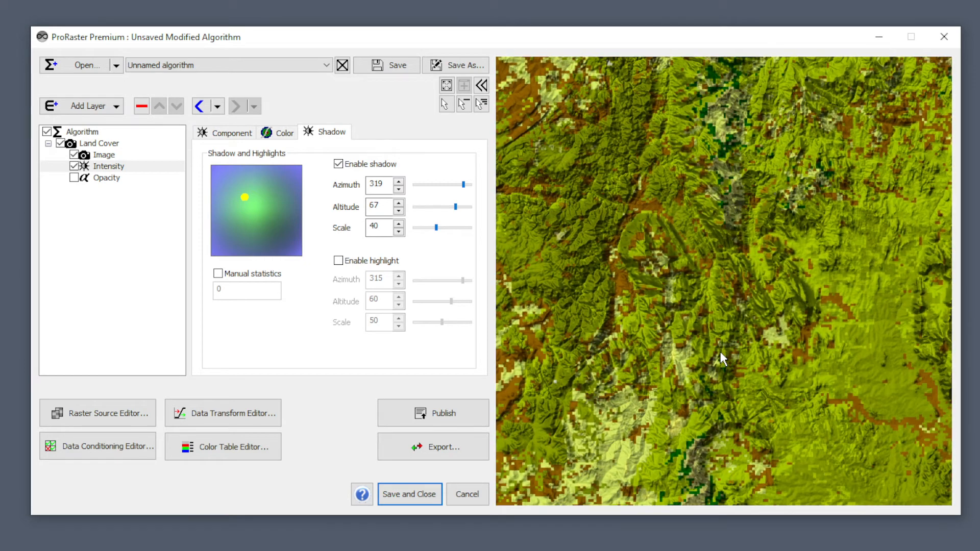
Step: Set the Land Cover layer's Color - Intensity Balance to 70 and check the rendering in the preview
click(100, 144)
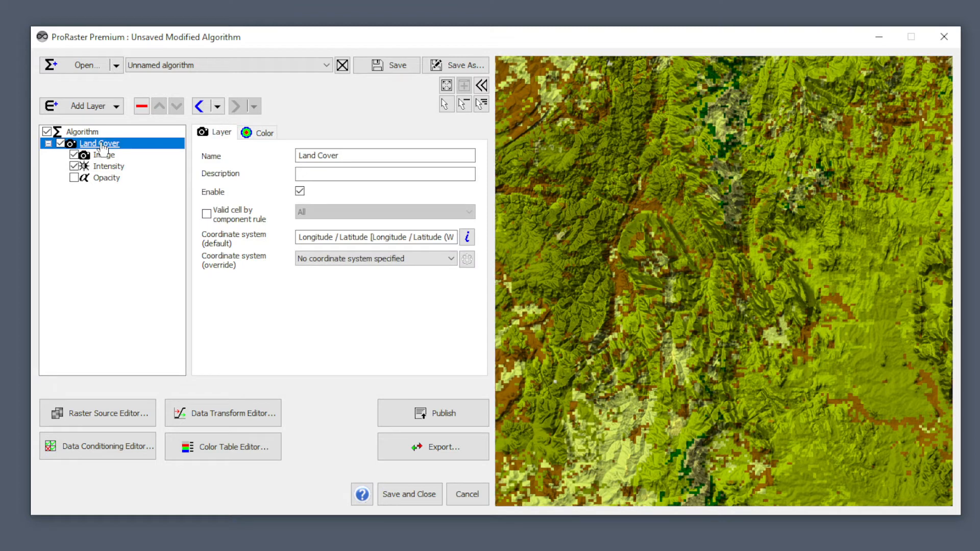
click(265, 134)
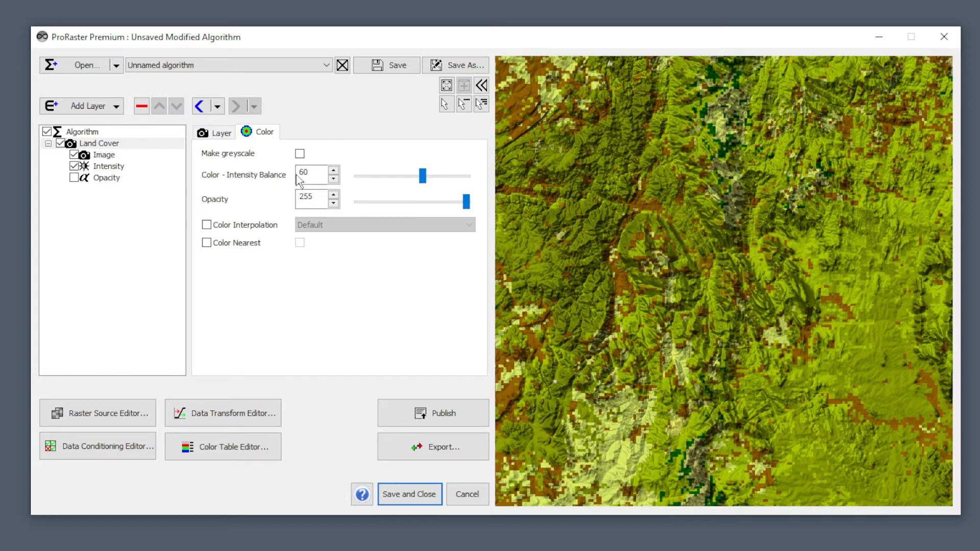
mouse_move(422, 177)
mouse_down()
mouse_move(357, 176)
mouse_move(469, 176)
mouse_move(435, 184)
mouse_move(430, 175)
mouse_up()
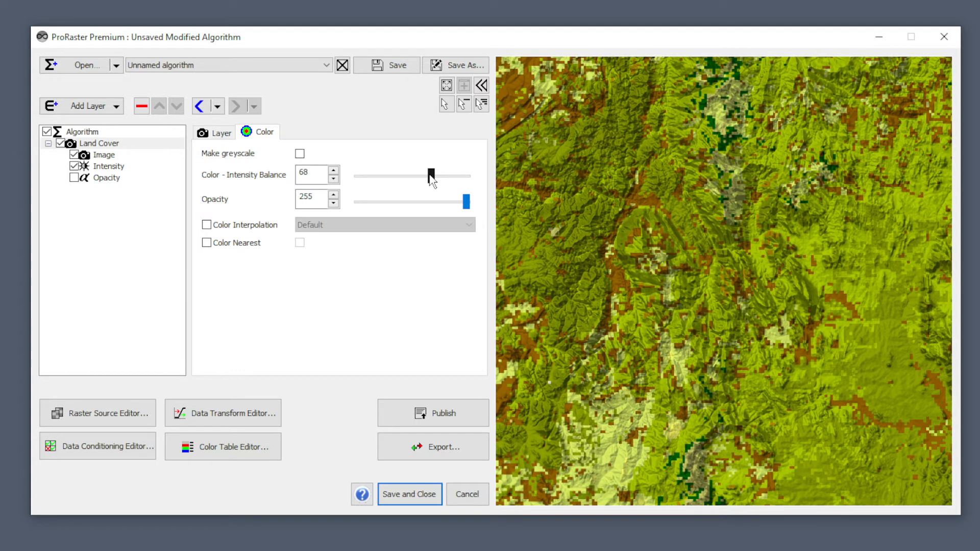
double_click(314, 176)
text(70)
scroll(762, 288, down, 5)
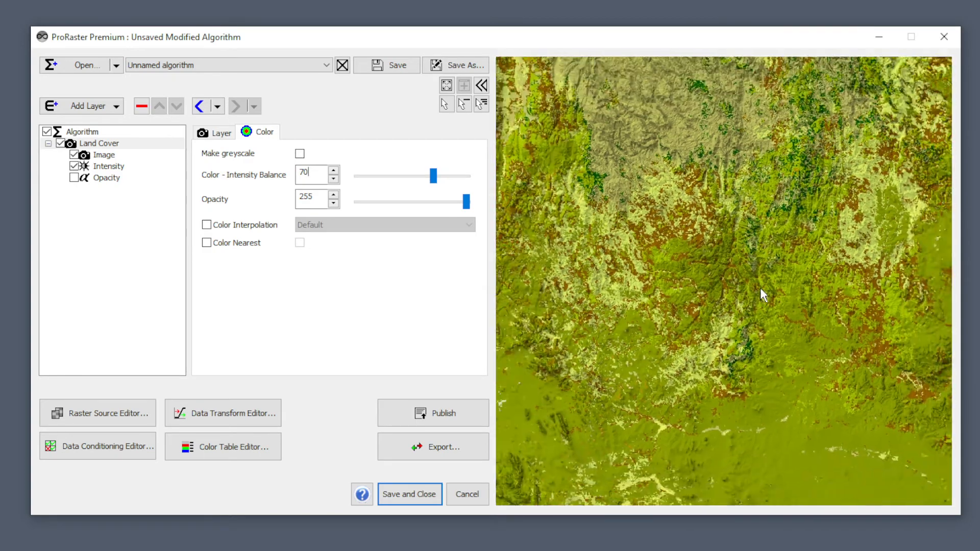
scroll(759, 291, down, 1)
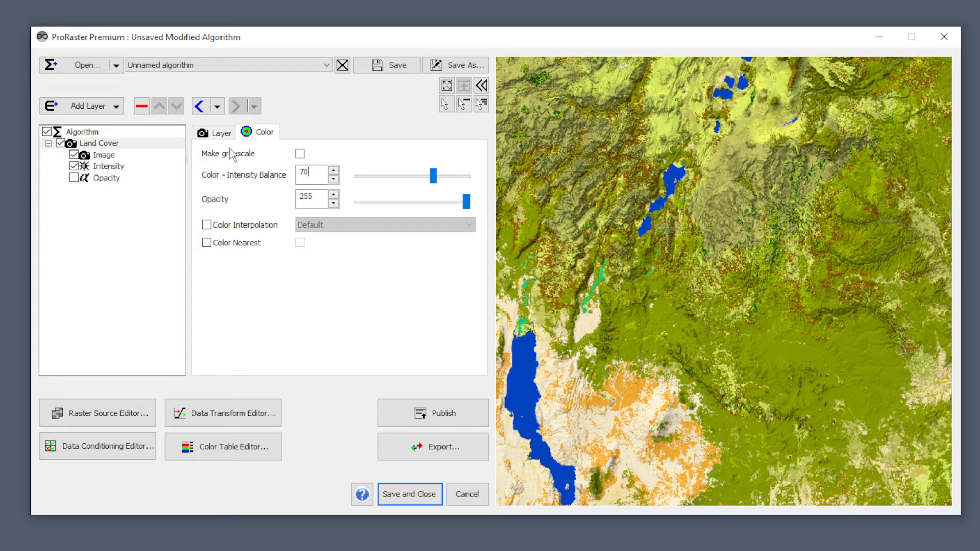
Step: Create a new Image algorithm and set its Image component's raster source to Blue Marble Monthly
click(116, 65)
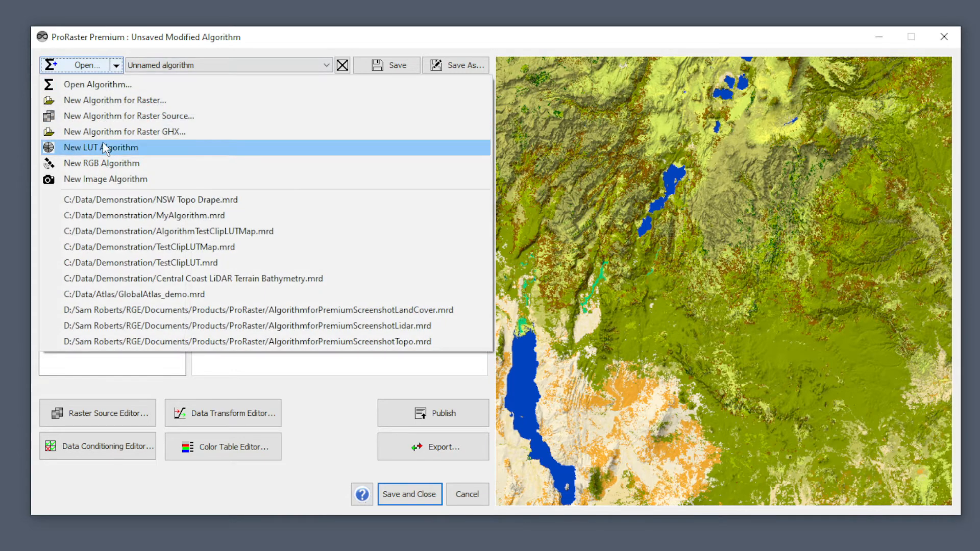
click(101, 179)
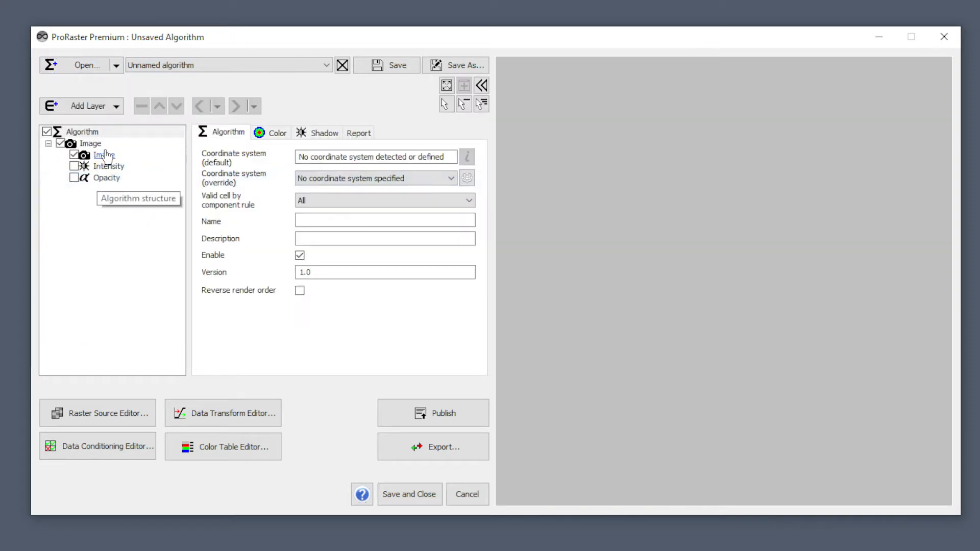
click(103, 155)
click(384, 157)
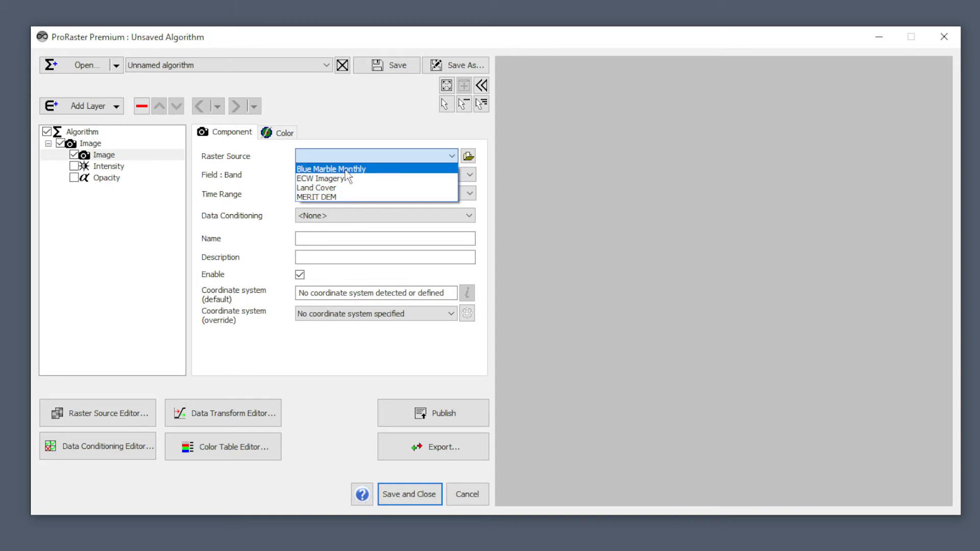
click(338, 169)
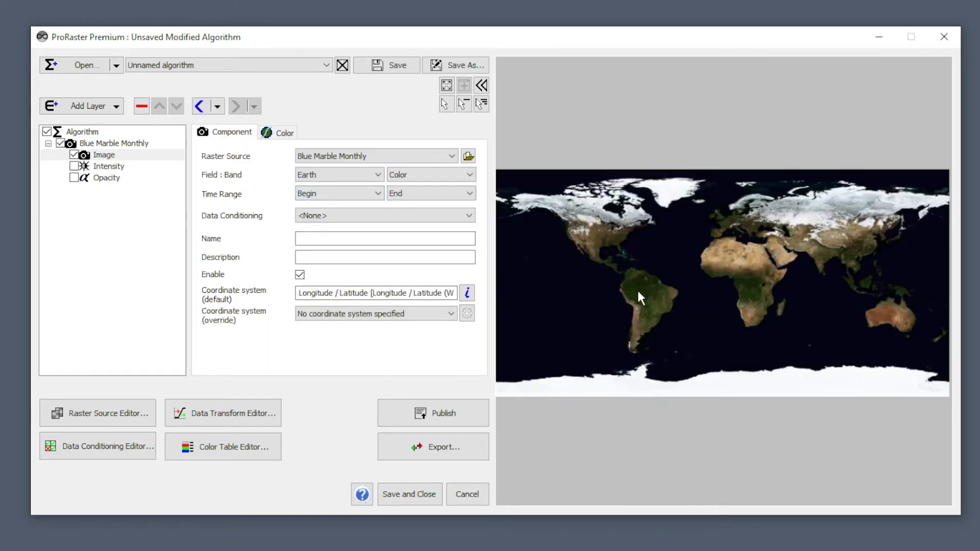
Step: Keep the Image component's time range start at Begin and set its last time to 1/01/2004 1:00:00 AM
click(379, 194)
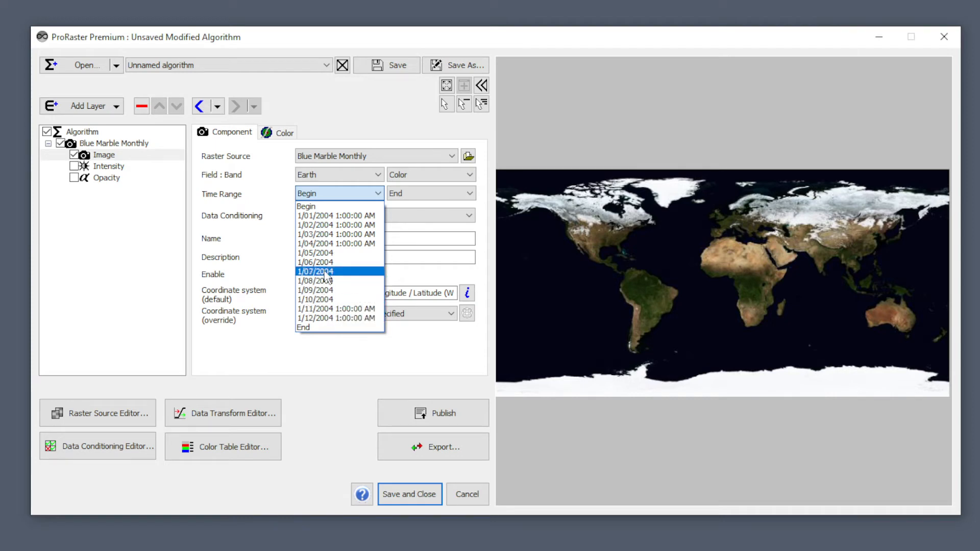
click(327, 206)
click(406, 193)
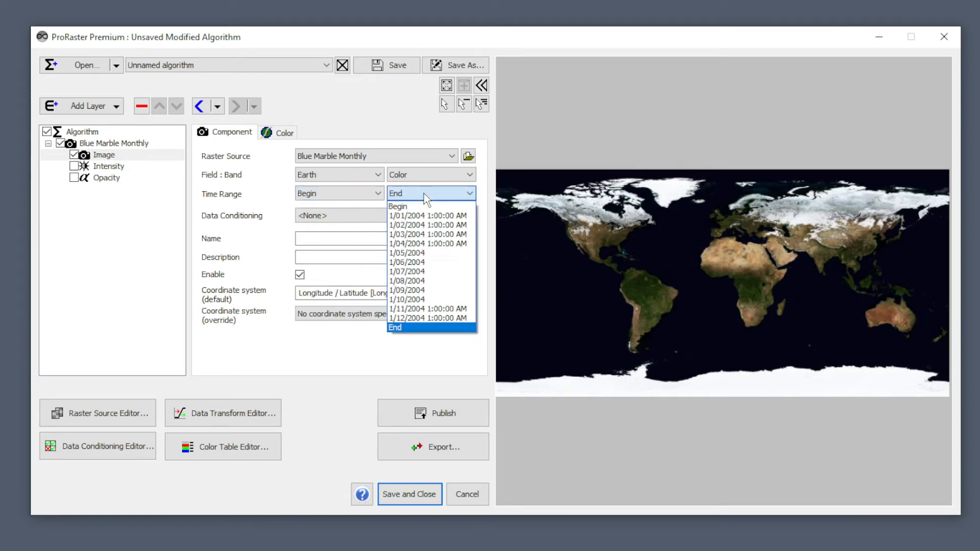
click(417, 216)
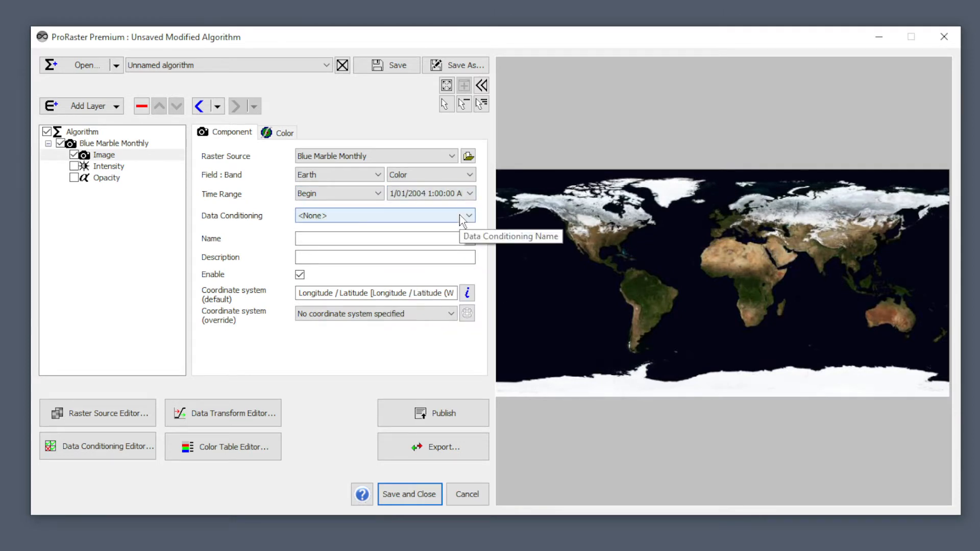
Step: Advance the last time through each month of 2004 up to End, checking the seasonal changes in the preview
key(Down)
key(Down)
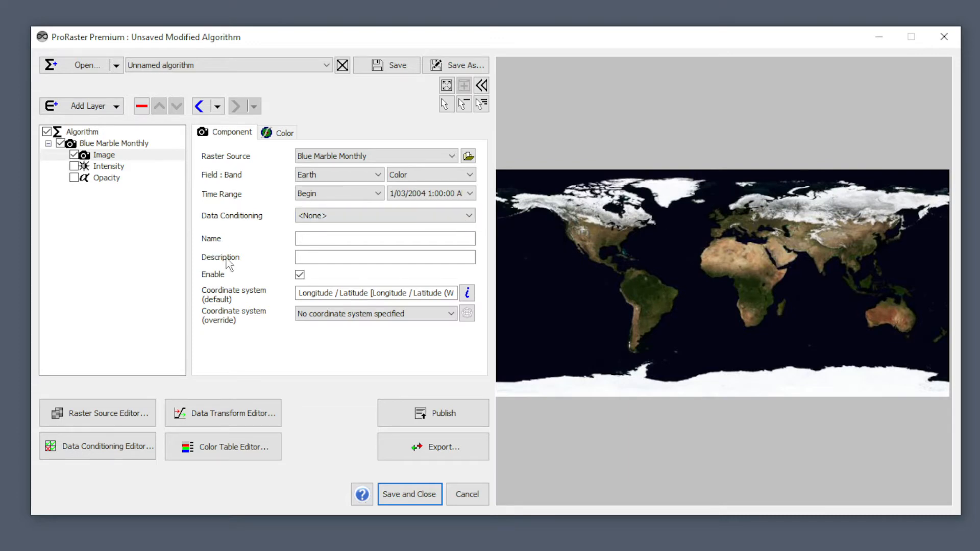
key(Down)
key(Down)
key(Down)
key(Down)
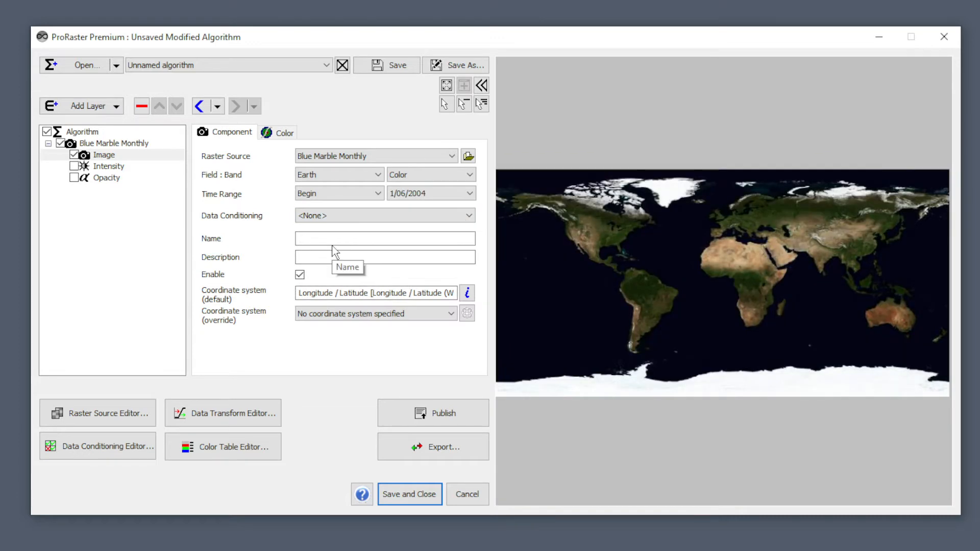
key(Down)
key(Down)
key(Down)
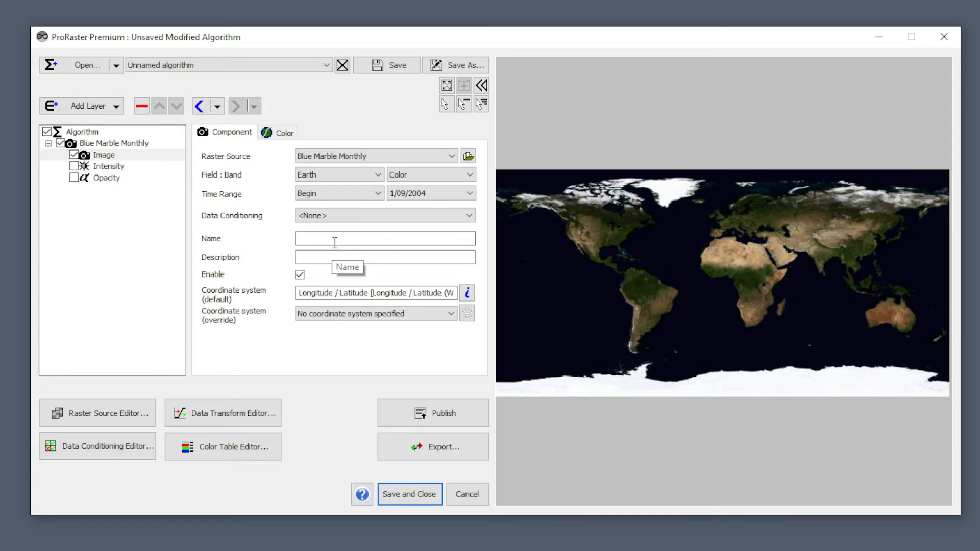
key(Down)
key(Down)
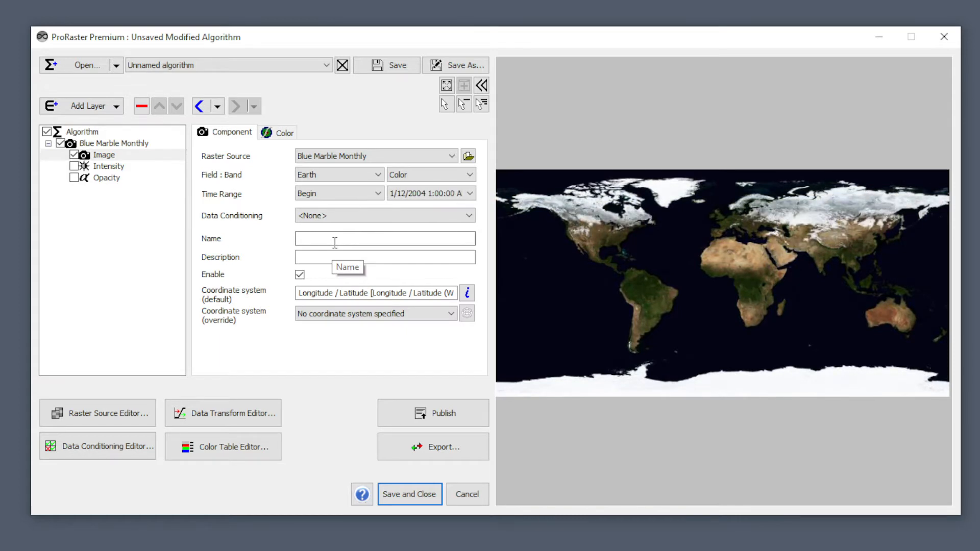
key(Down)
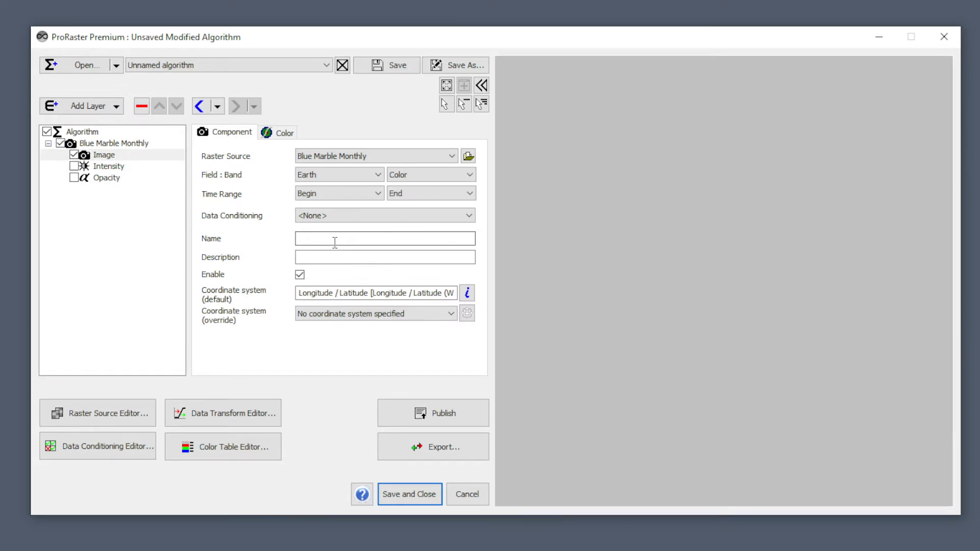
Step: Go back through the months from End to Begin in the last time setting, comparing the world imagery
key(Up)
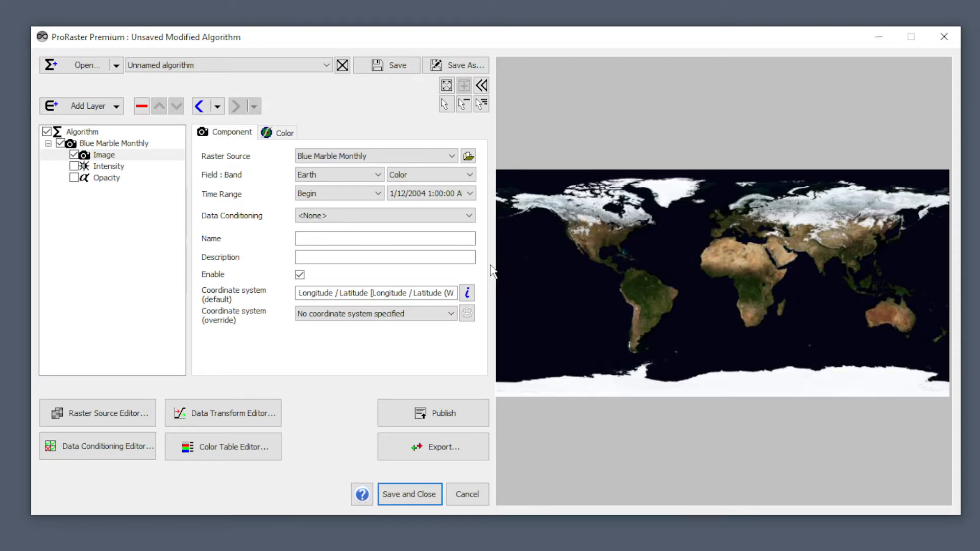
key(Up)
key(Up)
key(Up)
key(Up)
key(Up)
key(Up)
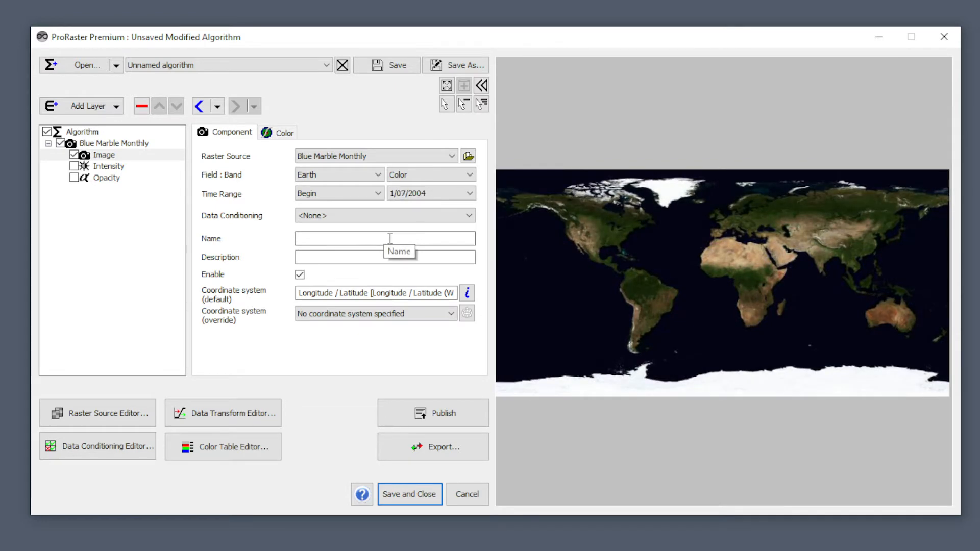
key(Up)
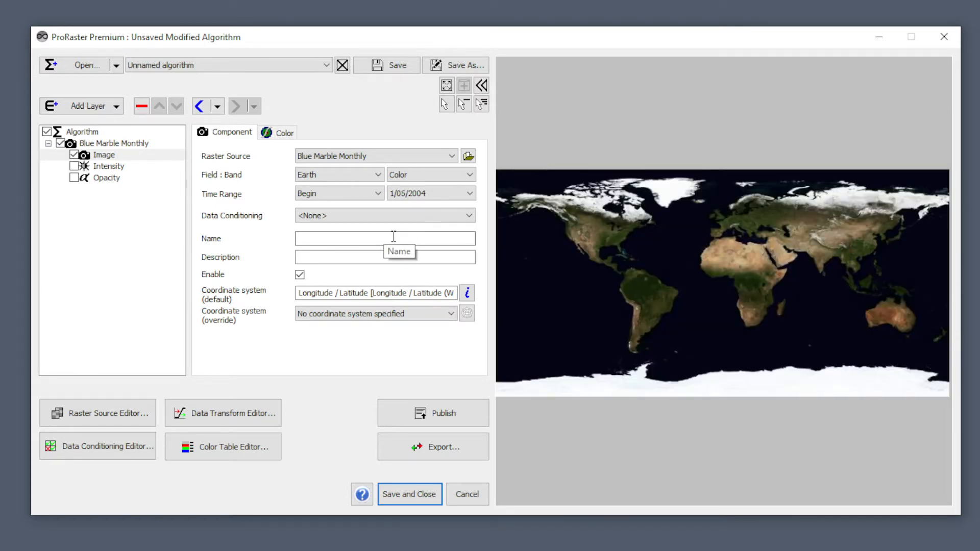
key(Up)
key(Up)
key(Up)
key(Up)
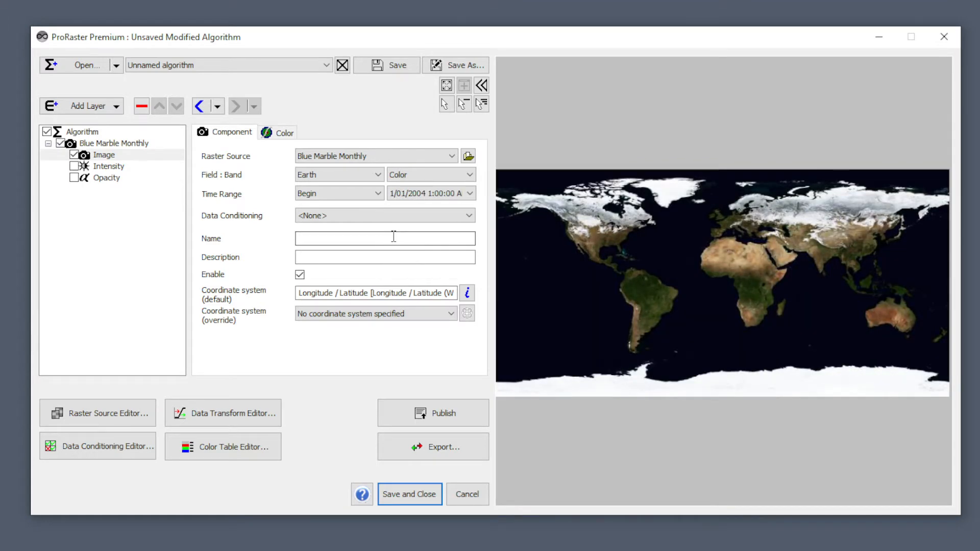
key(Up)
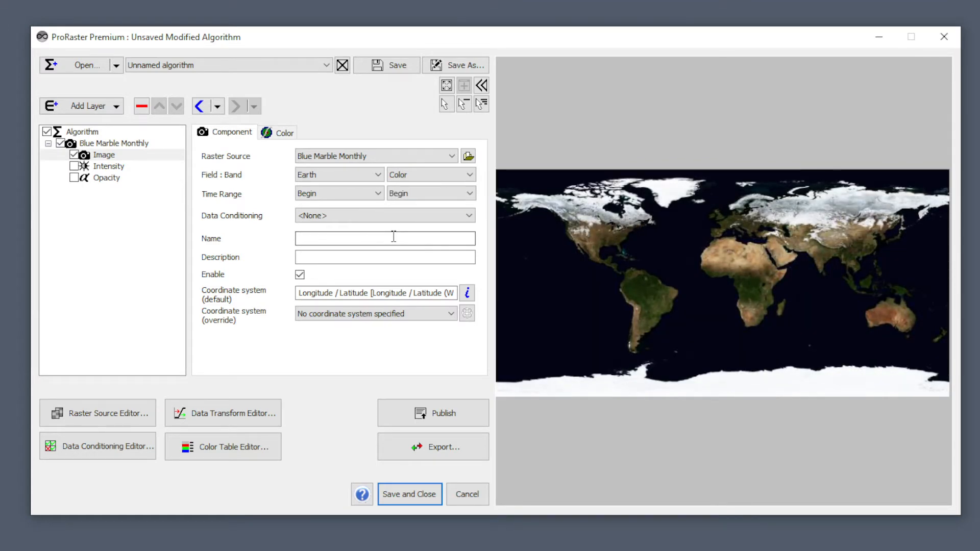
Step: Run the last time forward once more from Begin to End, watching the monthly imagery change
key(Down)
key(Down)
key(Down)
key(Down)
key(Down)
key(Down)
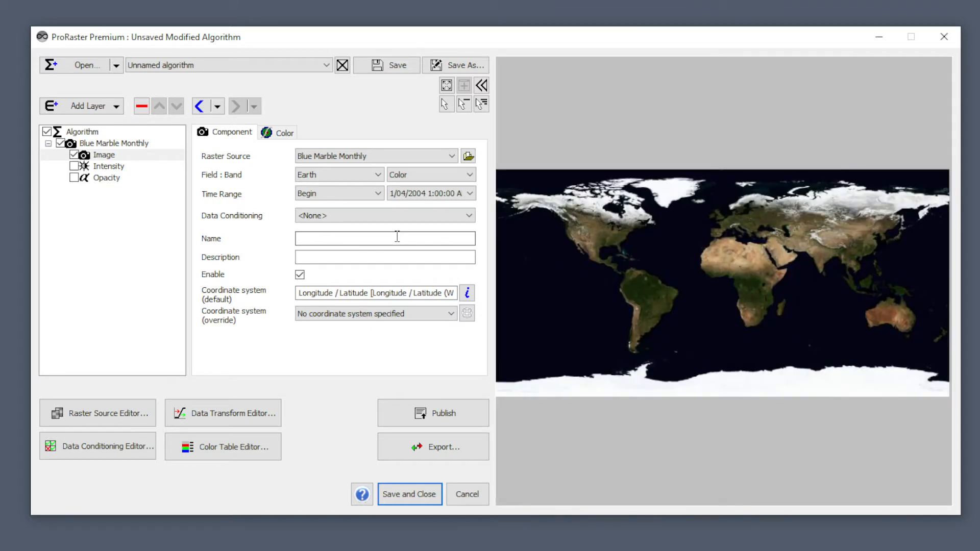
key(Down)
key(Down)
key(Down)
key(Down)
key(Down)
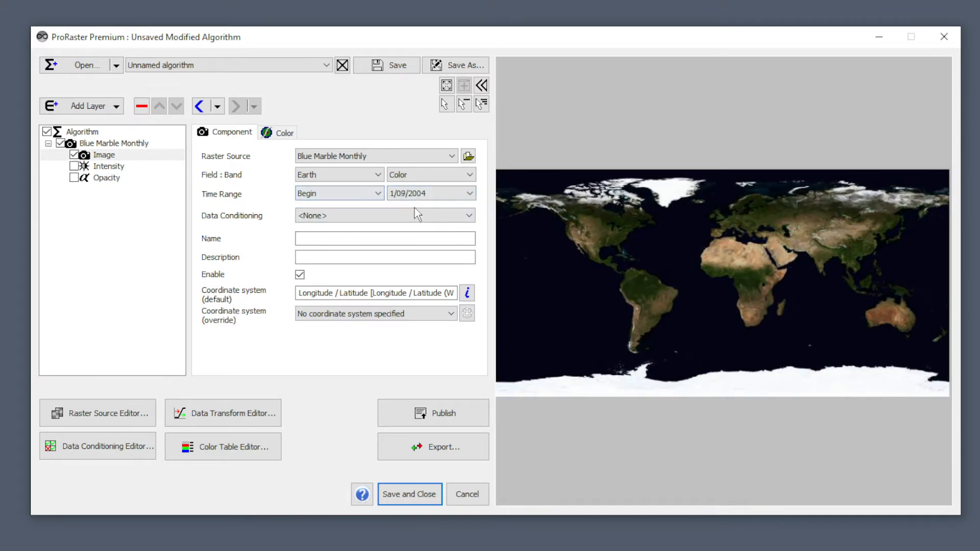
key(End)
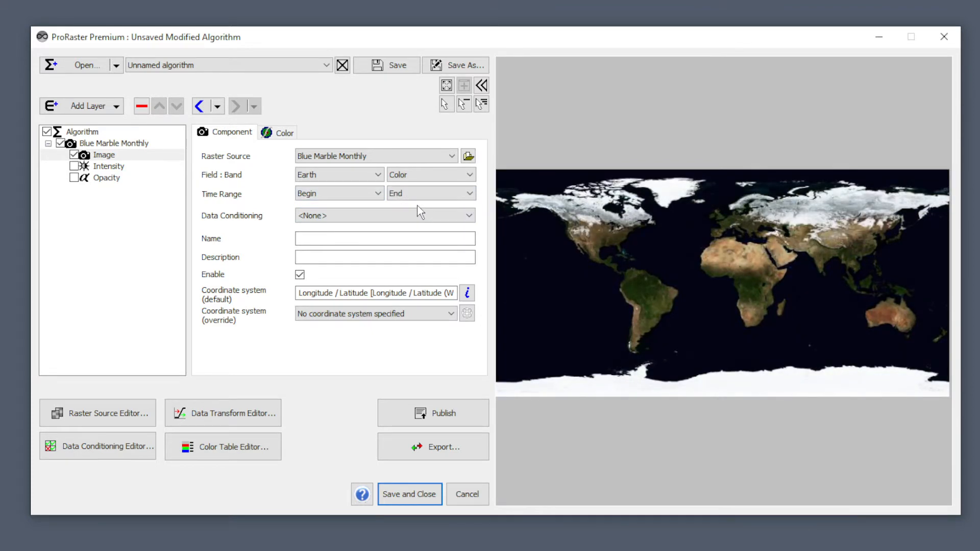
Step: Set the last time to 1/07/2004, trying 1/03/2004 1:00:00 AM as the start before returning the start to Begin
click(379, 192)
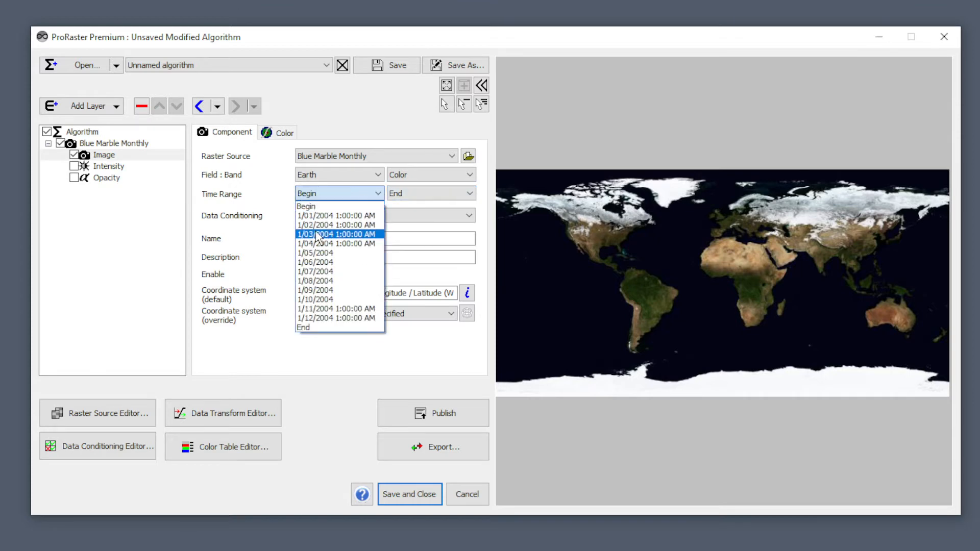
click(317, 235)
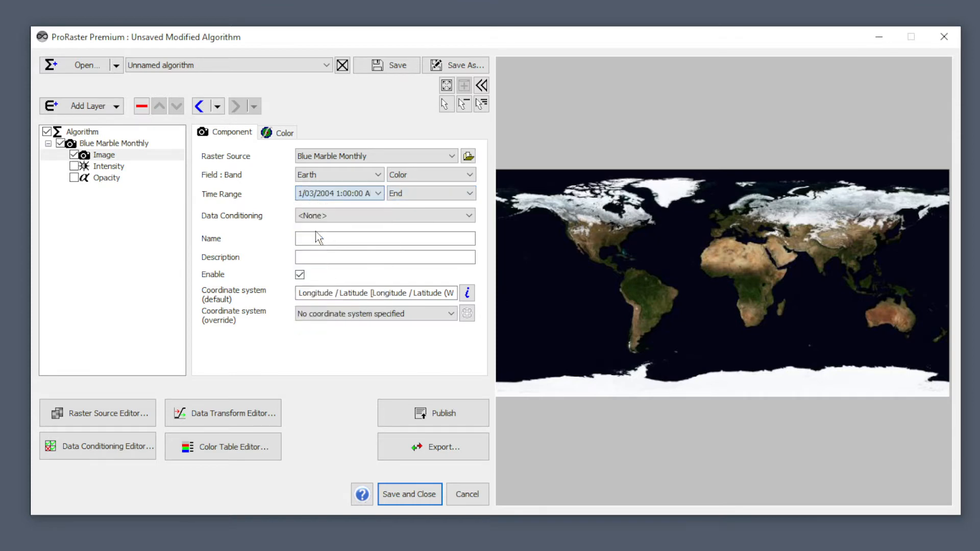
click(423, 196)
click(415, 271)
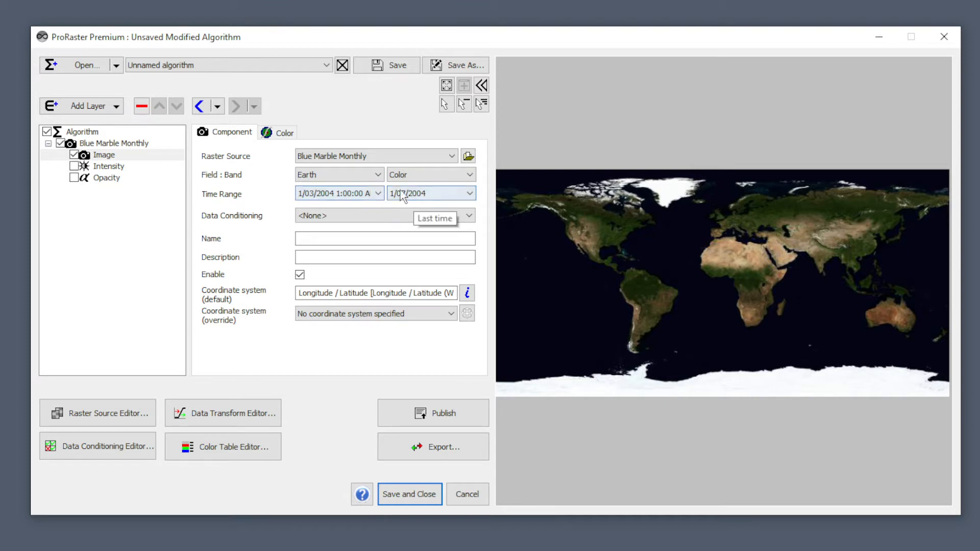
click(378, 192)
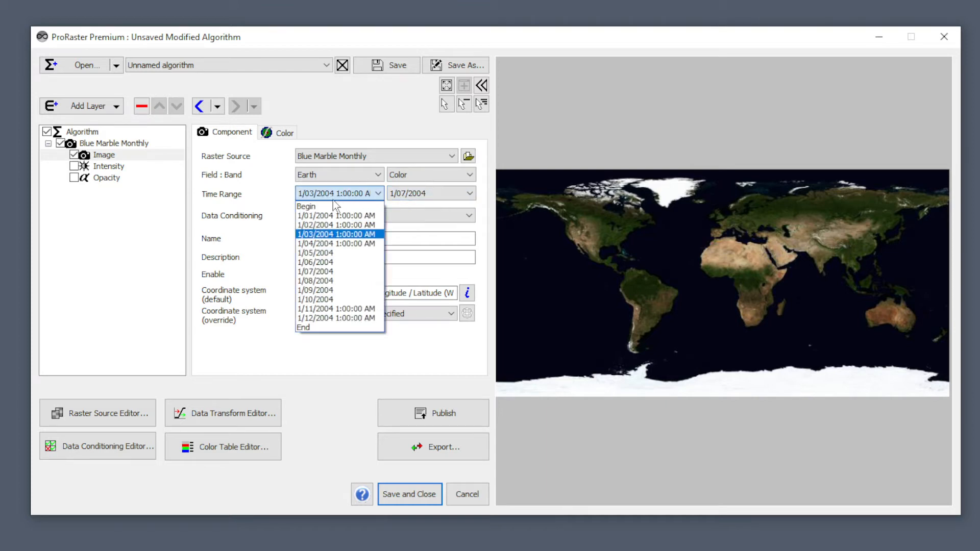
click(332, 206)
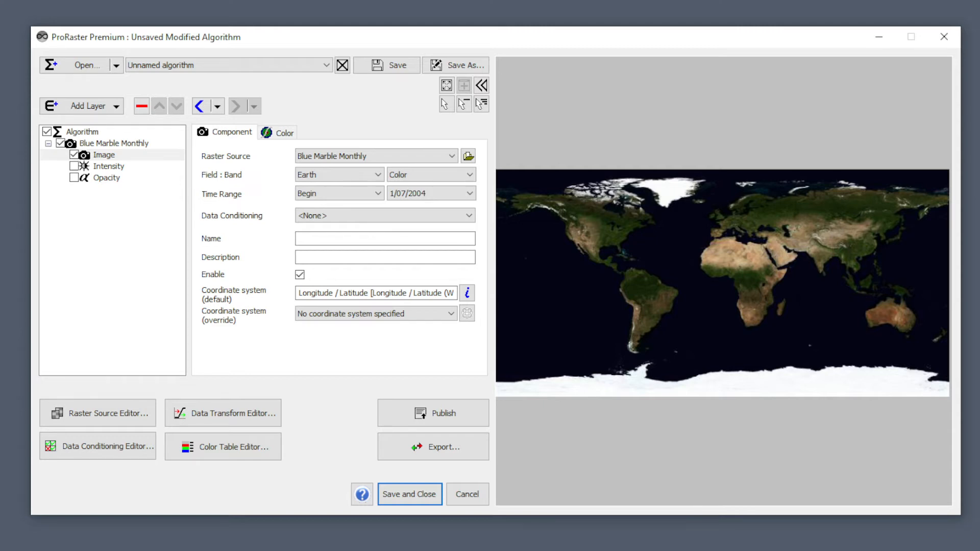
Step: Open the saved algorithm NSW Topo Drape.mrd and enlarge the preview around the town of Gooloogong
click(116, 66)
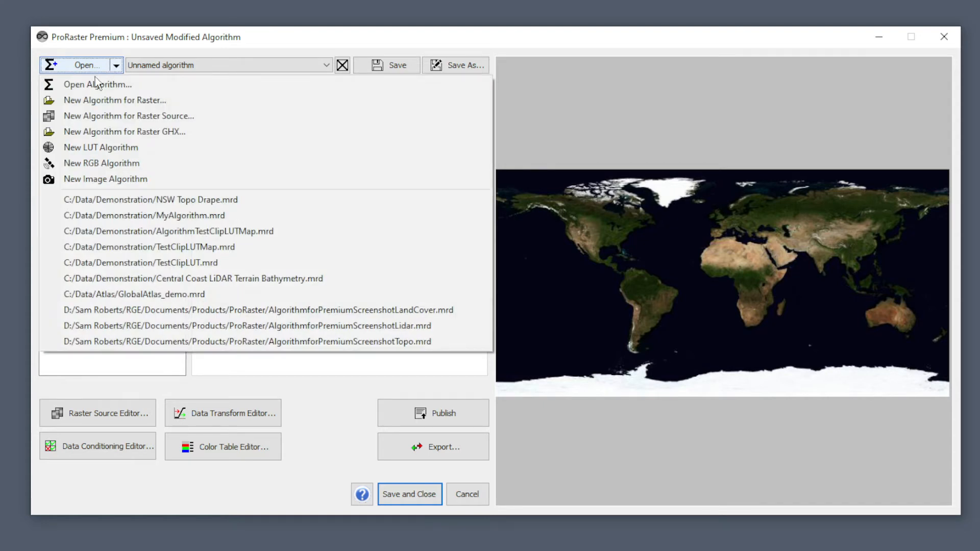
click(181, 201)
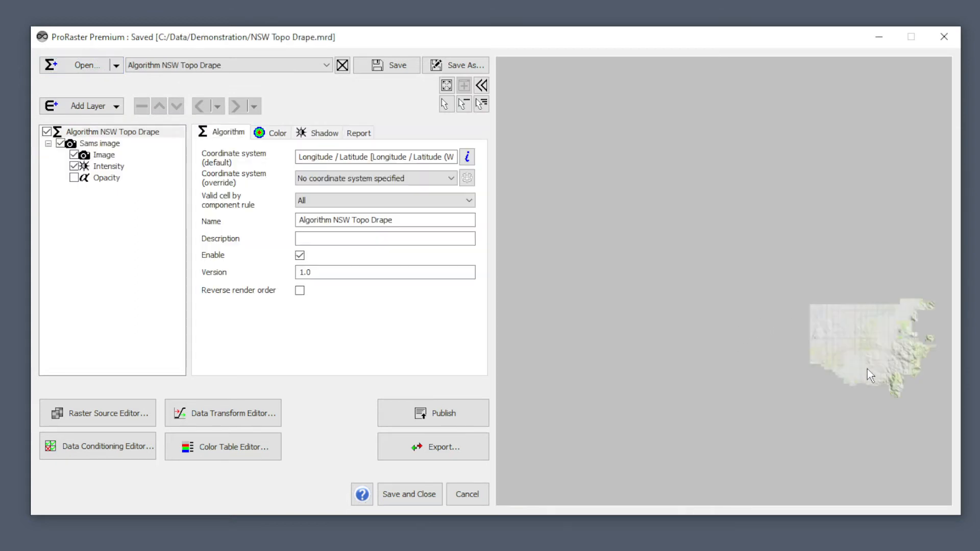
drag(867, 369, 687, 320)
scroll(686, 315, up, 5)
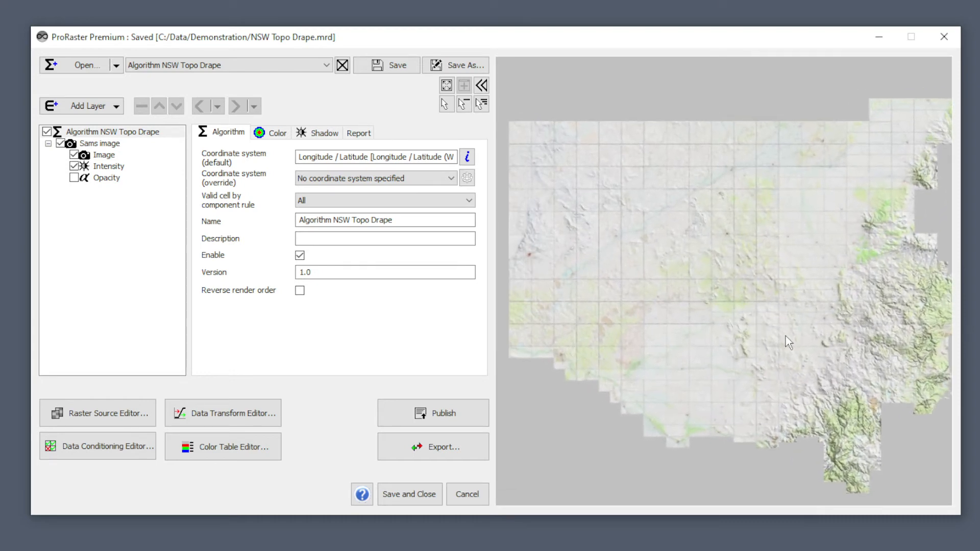
scroll(846, 332, up, 5)
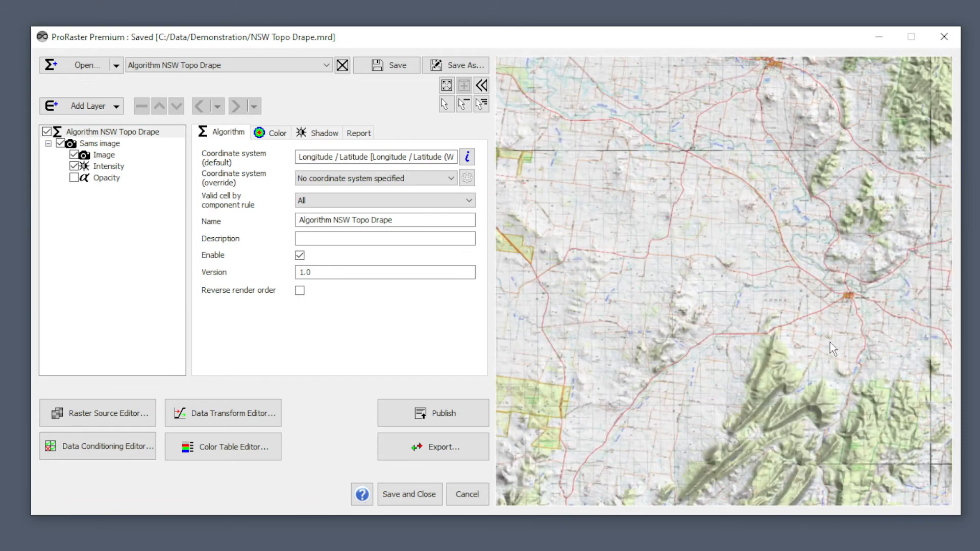
scroll(830, 342, up, 5)
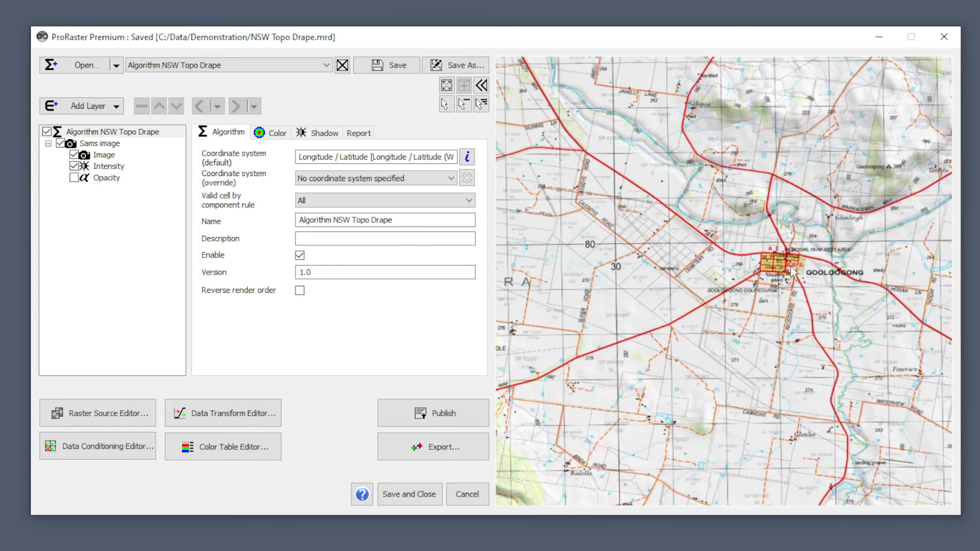
Step: Examine the terrain-shaded topographic map over the Warrumba Range and the wider area around Gooloogong
drag(727, 364, 852, 67)
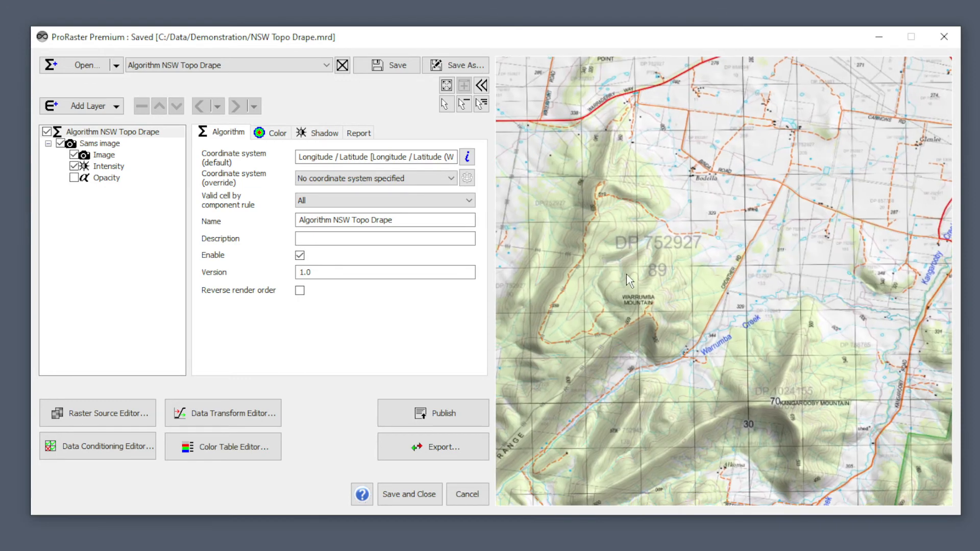
drag(574, 388, 681, 357)
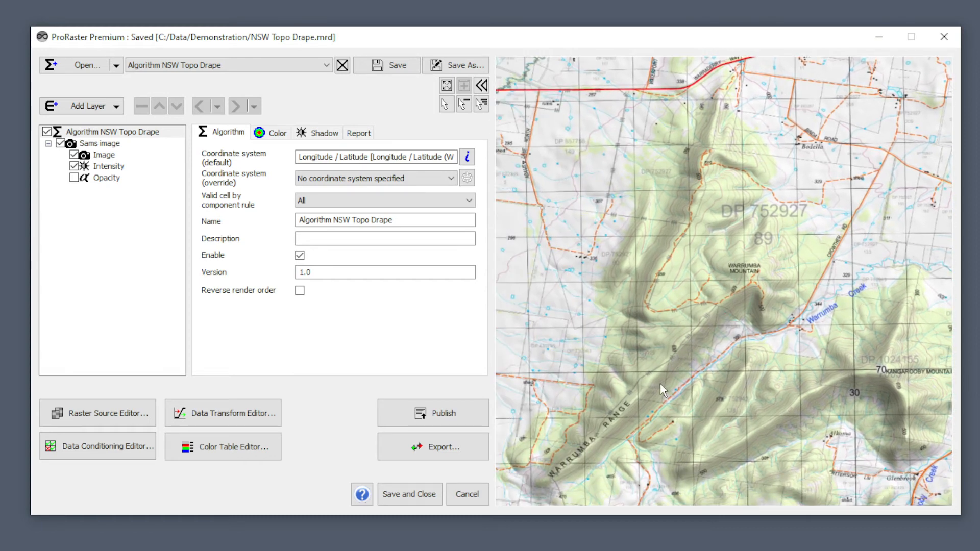
drag(720, 418, 719, 303)
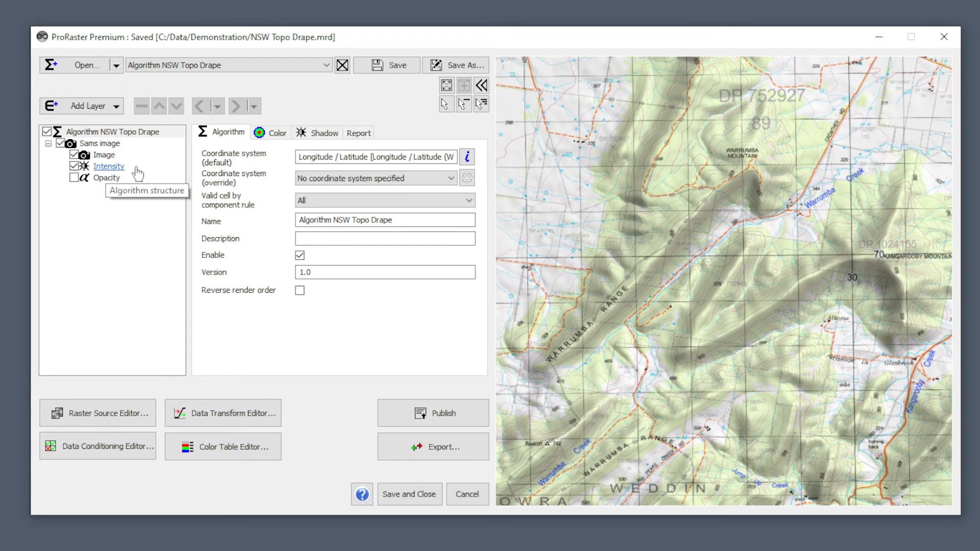
scroll(818, 341, down, 3)
drag(746, 351, 738, 393)
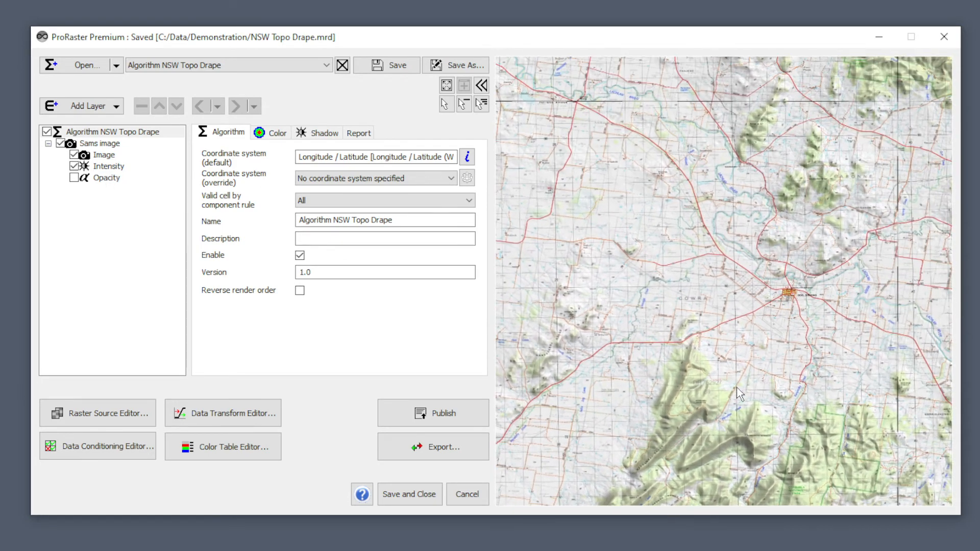
drag(768, 340, 678, 363)
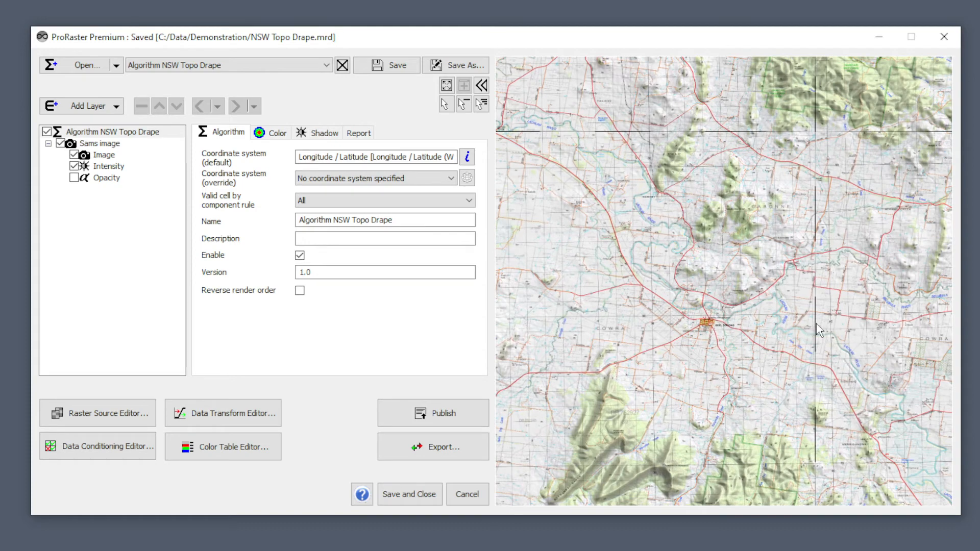
Step: Examine the terrain-shaded topographic map along the Lachlan River and across the ranges and plains west of Gooloogong
scroll(817, 333, up, 5)
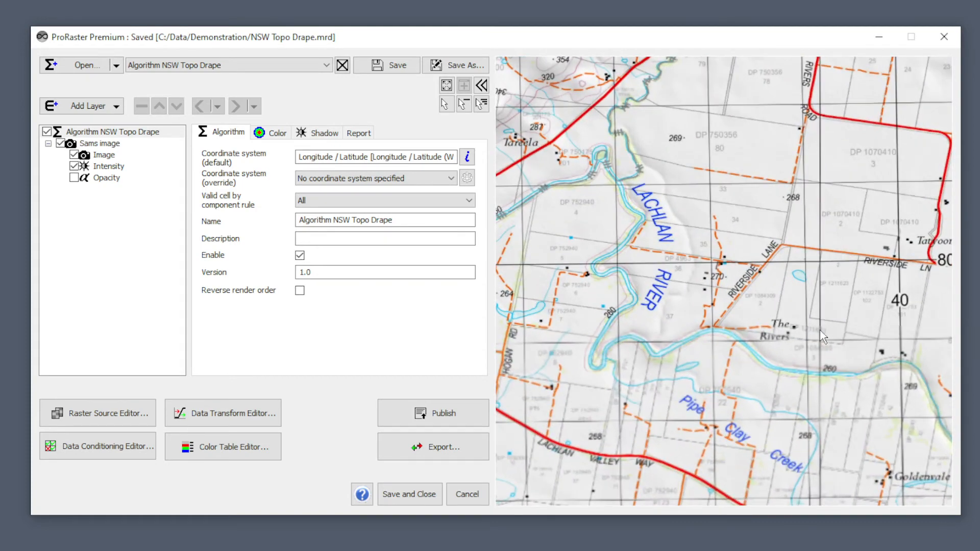
drag(697, 315, 779, 309)
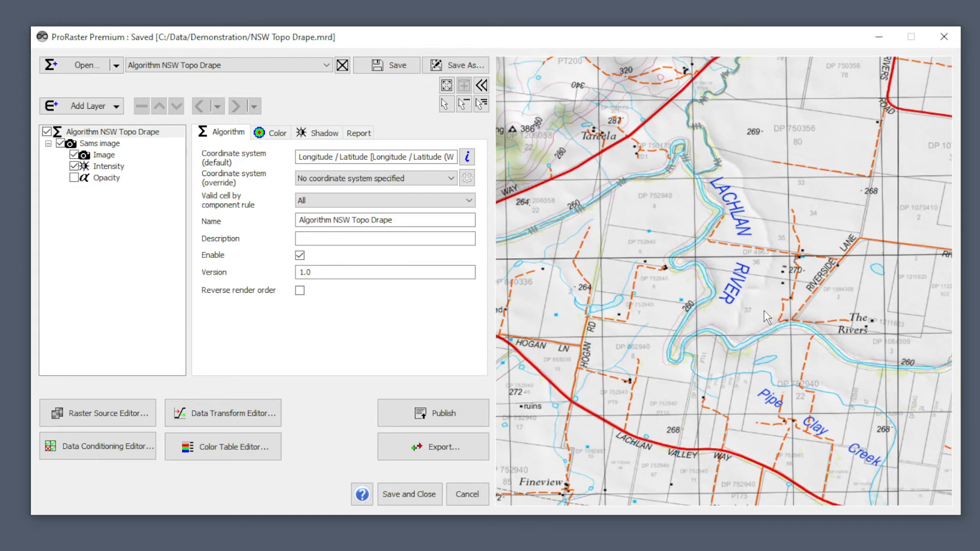
scroll(764, 311, down, 5)
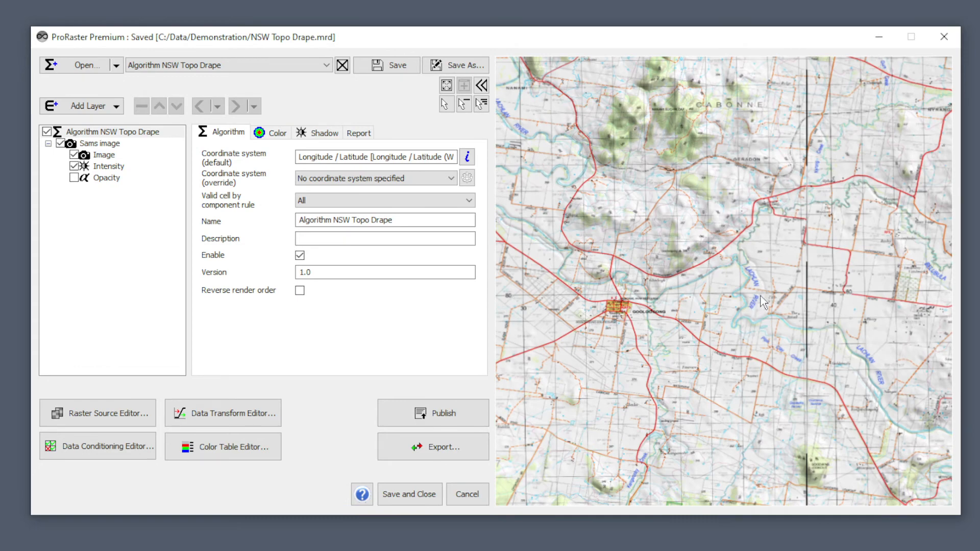
scroll(764, 327, down, 5)
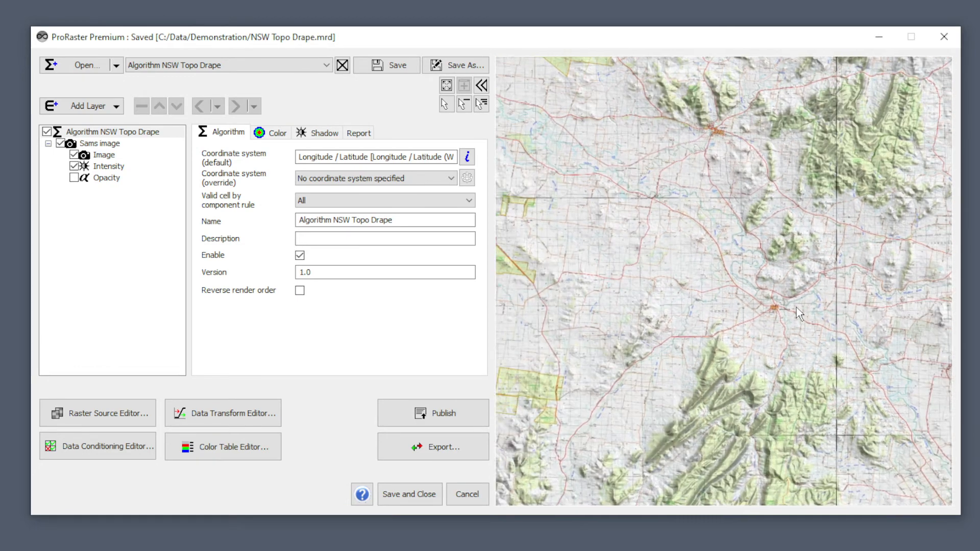
drag(796, 307, 828, 307)
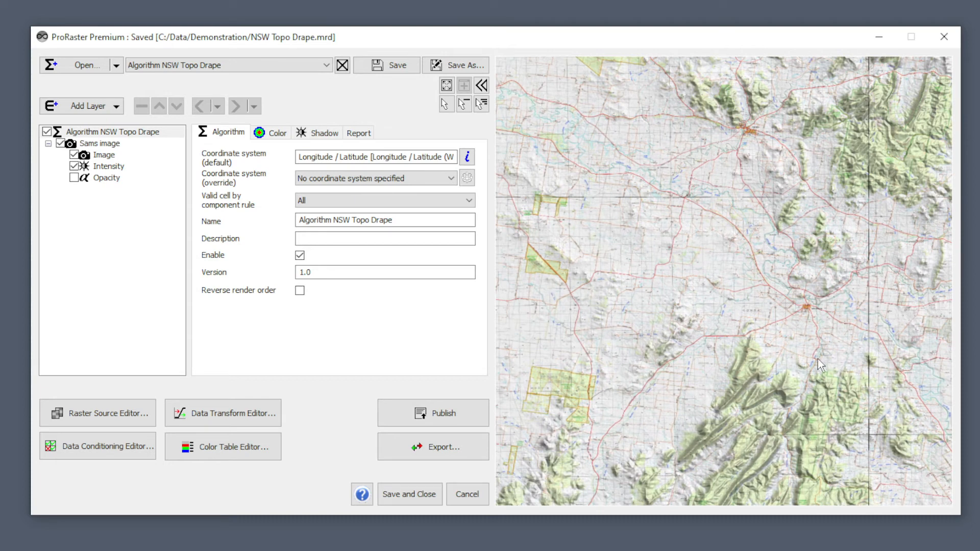
drag(802, 374, 852, 359)
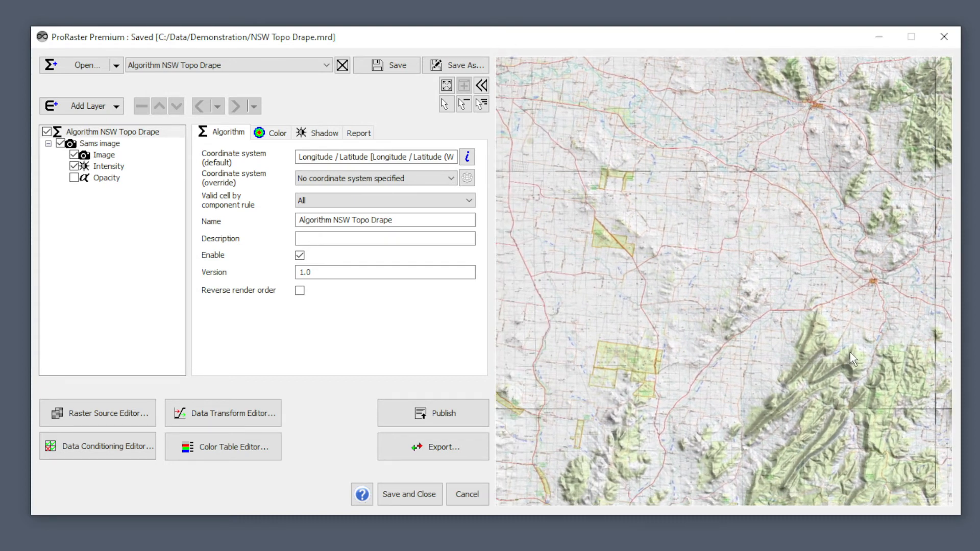
drag(727, 355, 767, 359)
drag(690, 353, 779, 341)
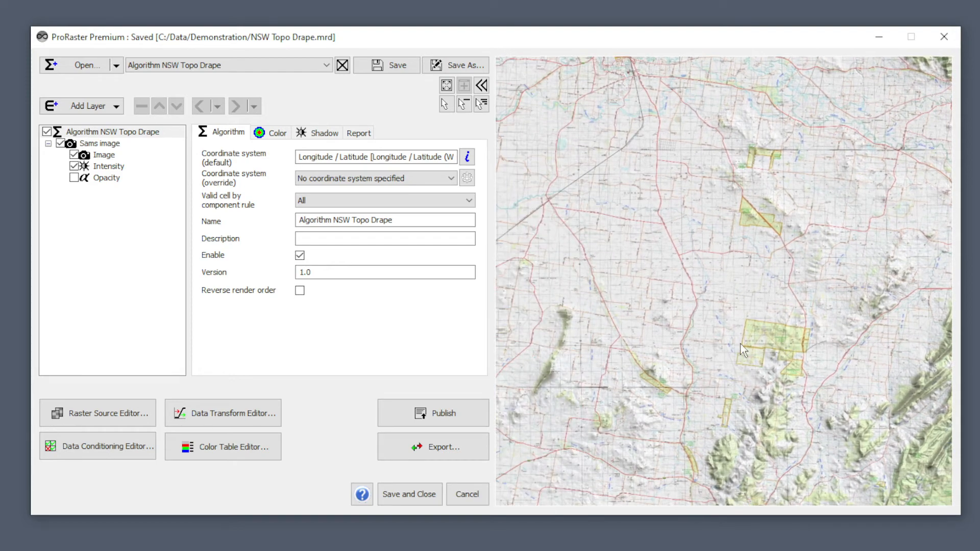
Step: Examine the terrain-shaded topographic map around Forbes in close-up and over the wider surrounding region
drag(721, 323, 740, 456)
drag(665, 215, 768, 404)
scroll(747, 378, up, 3)
scroll(747, 379, up, 5)
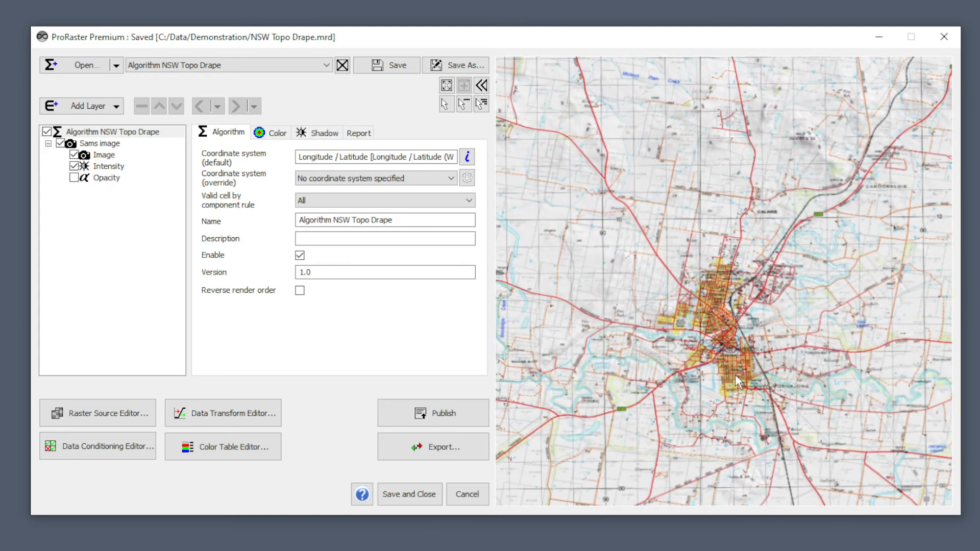
scroll(742, 309, down, 10)
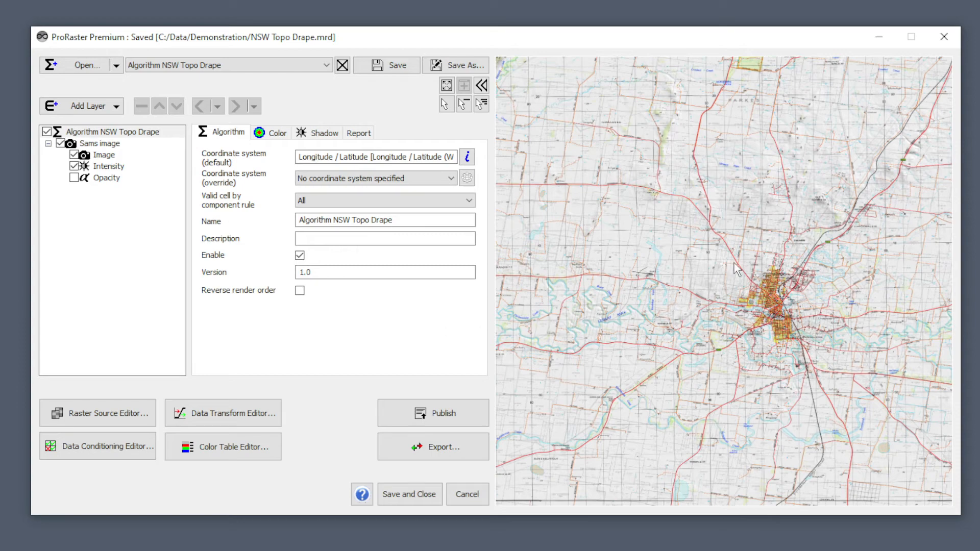
scroll(702, 252, down, 4)
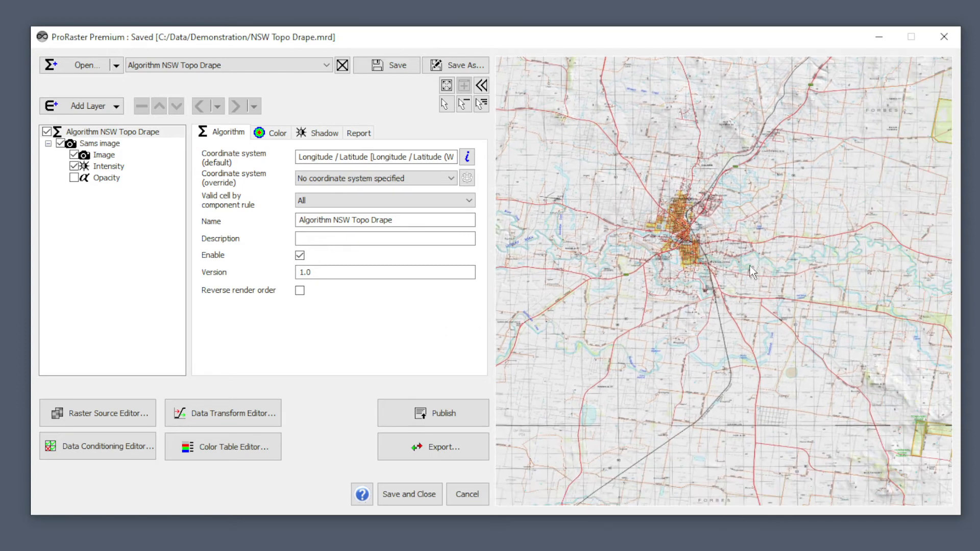
drag(750, 273, 704, 305)
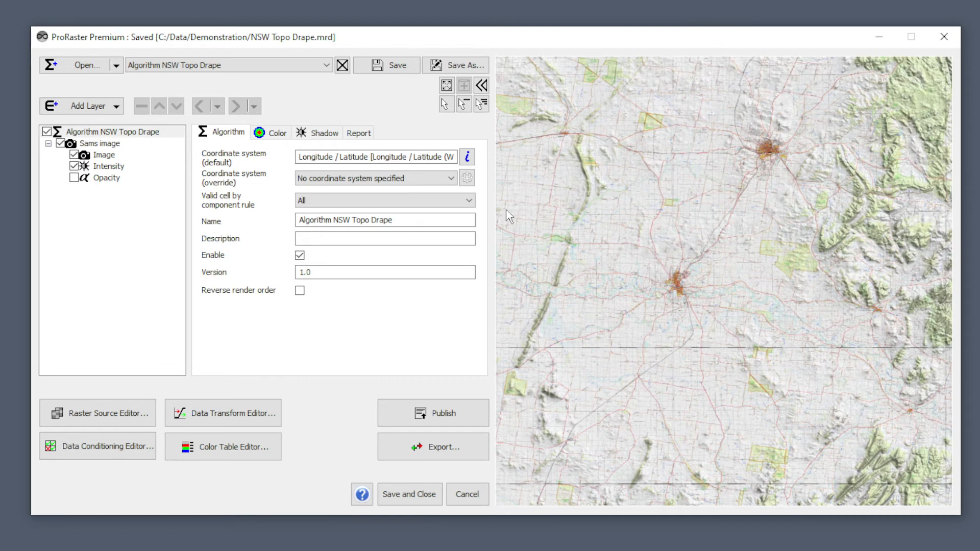
Step: Add a LUT color layer that uses Australia_RTP.mrr from the Magnetics folder as its raster source
click(97, 108)
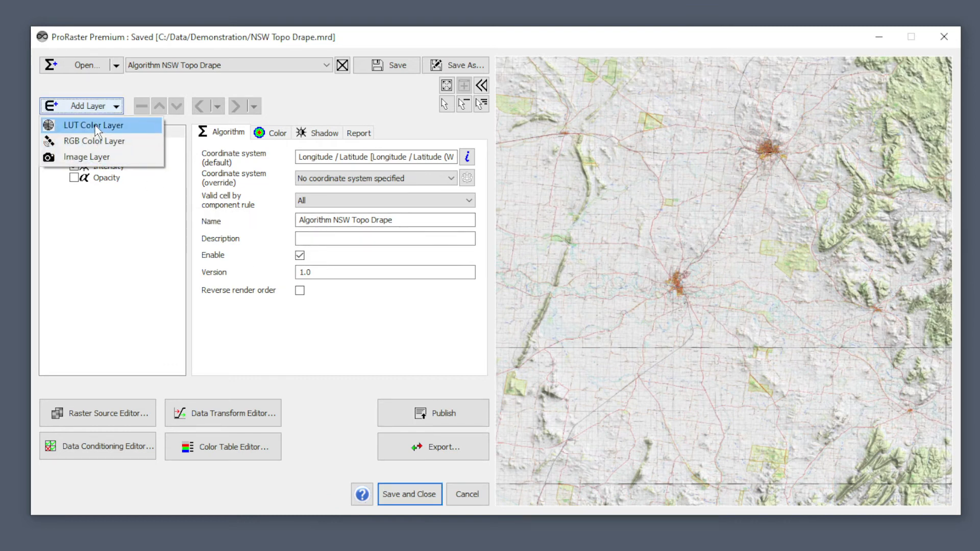
click(97, 126)
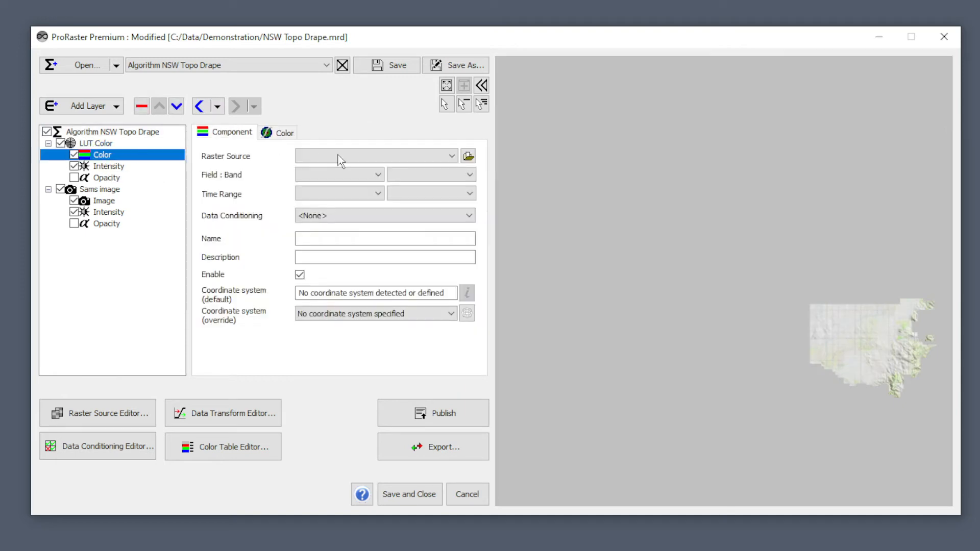
click(467, 156)
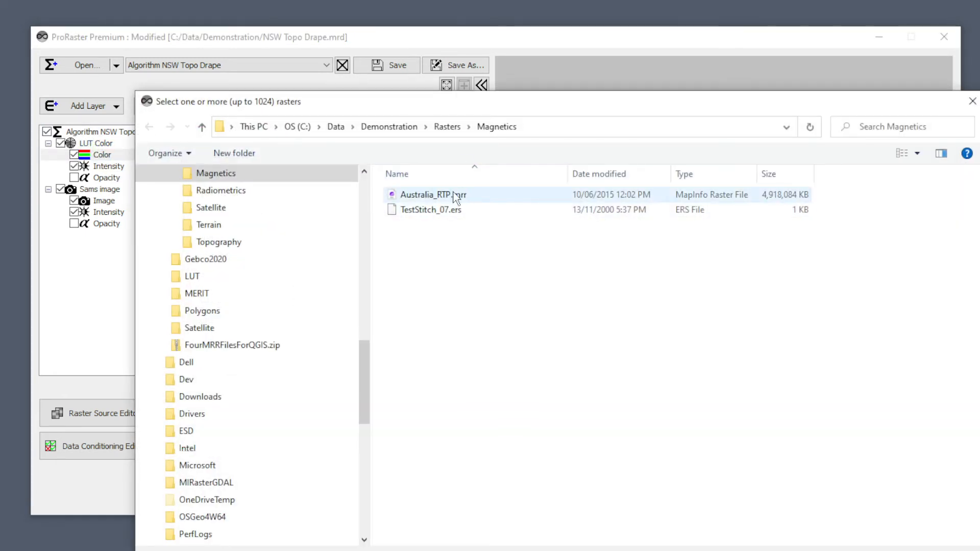
double_click(456, 195)
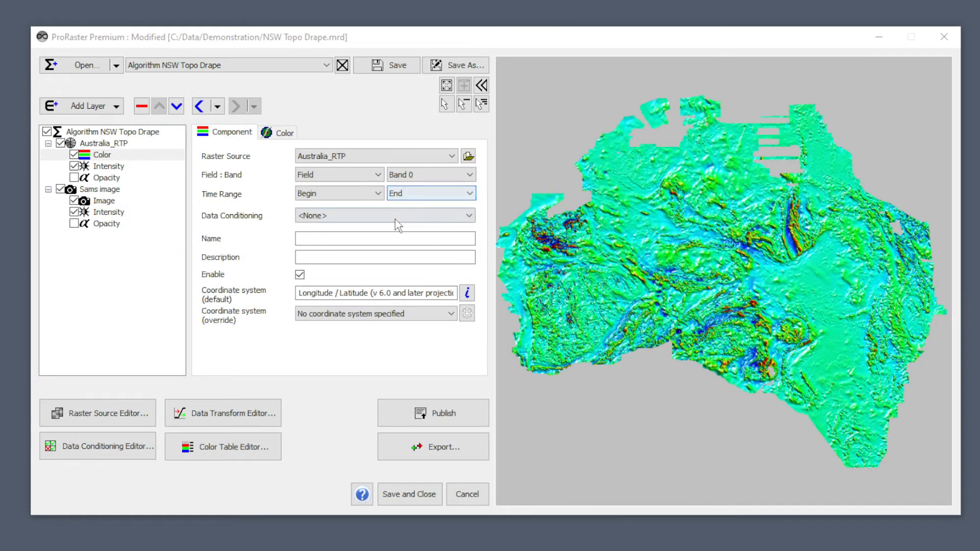
Step: Set the data transform type of the Australia_RTP color component to Stable Equal Area Transform
click(281, 133)
click(329, 157)
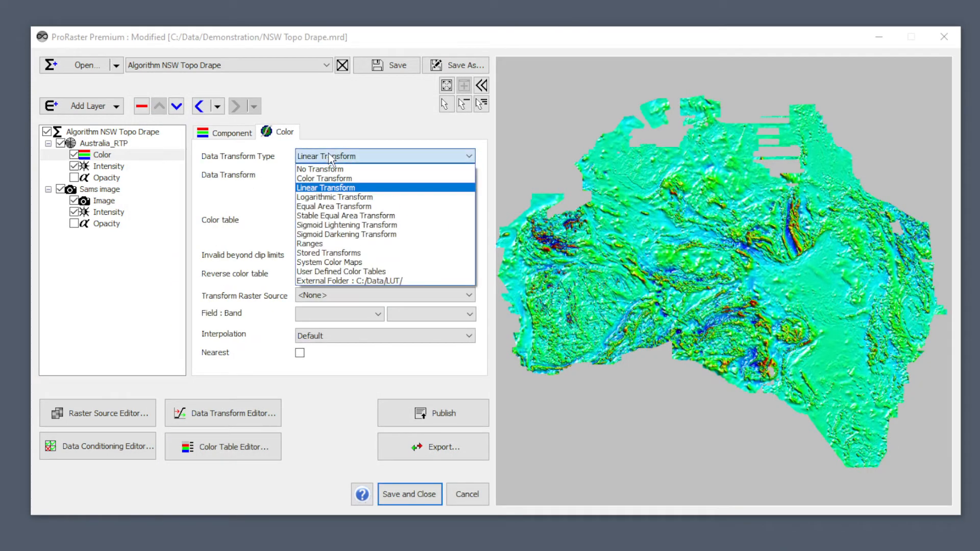
click(332, 216)
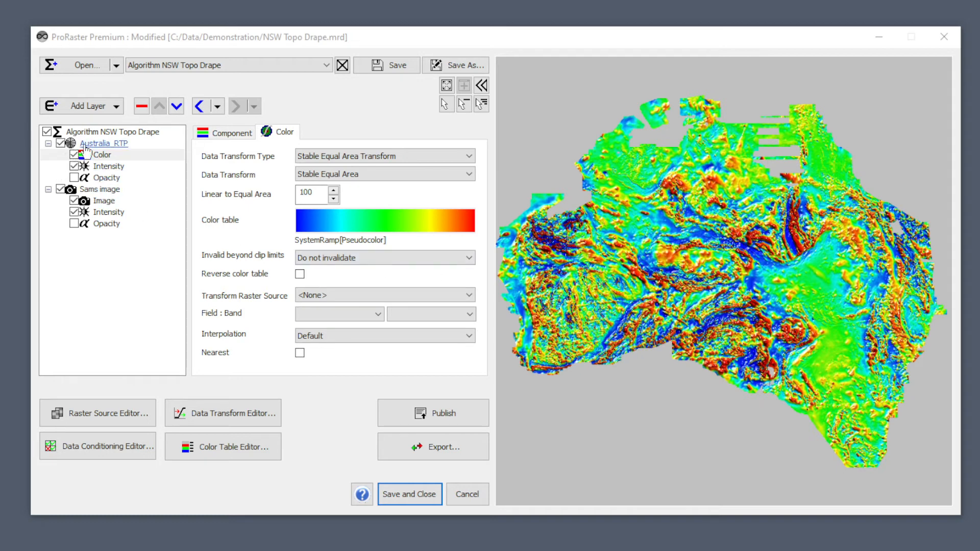
Step: Move the Sams image layer above the Australia_RTP layer and inspect the topographic map's coverage over the magnetics
click(100, 190)
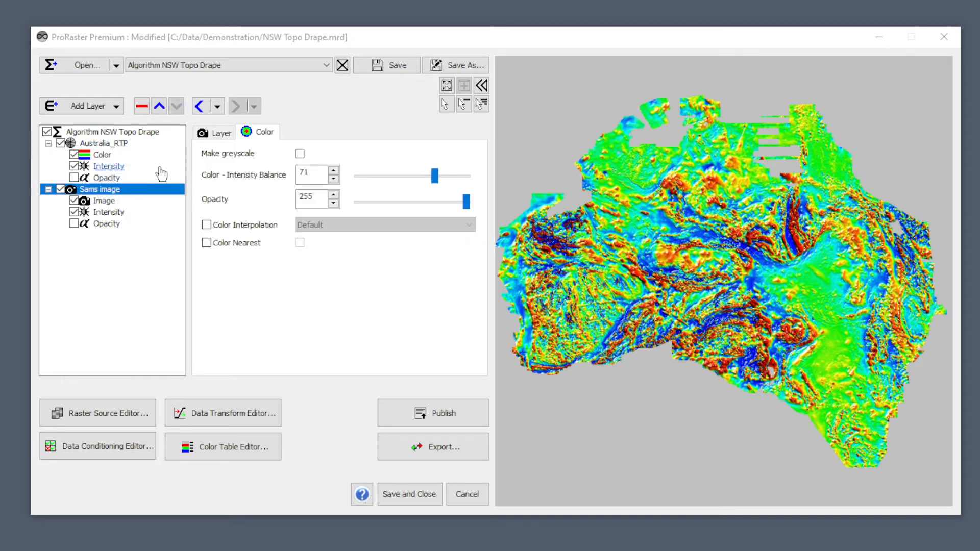
click(159, 106)
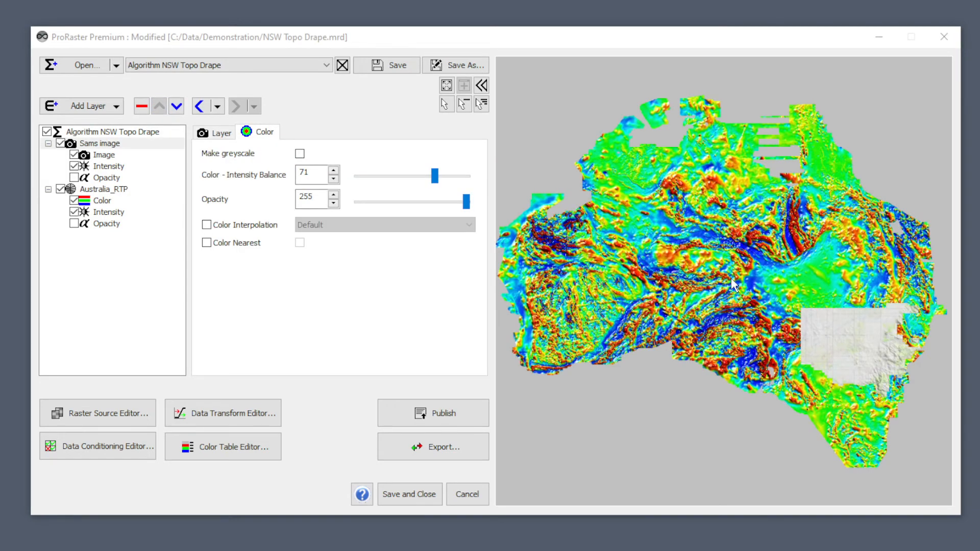
scroll(877, 345, up, 5)
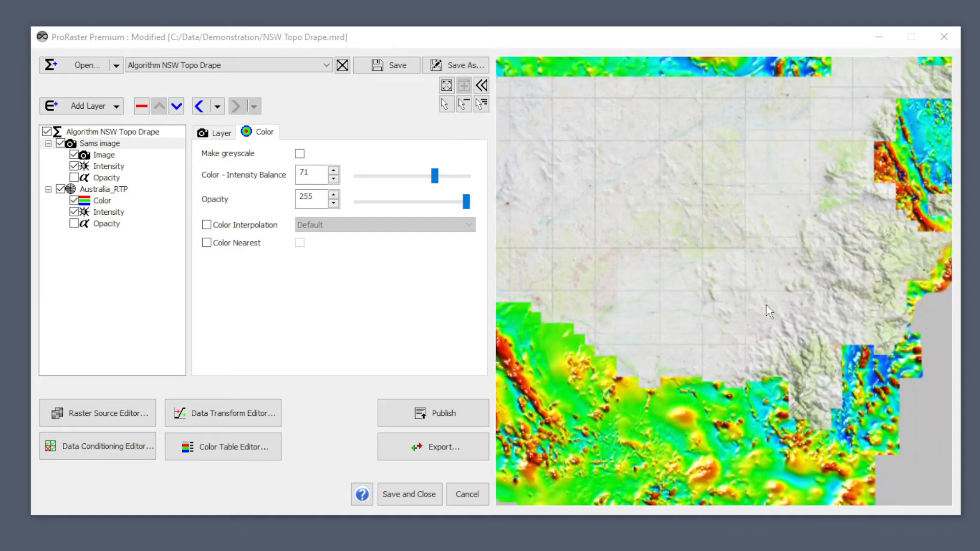
scroll(717, 268, down, 2)
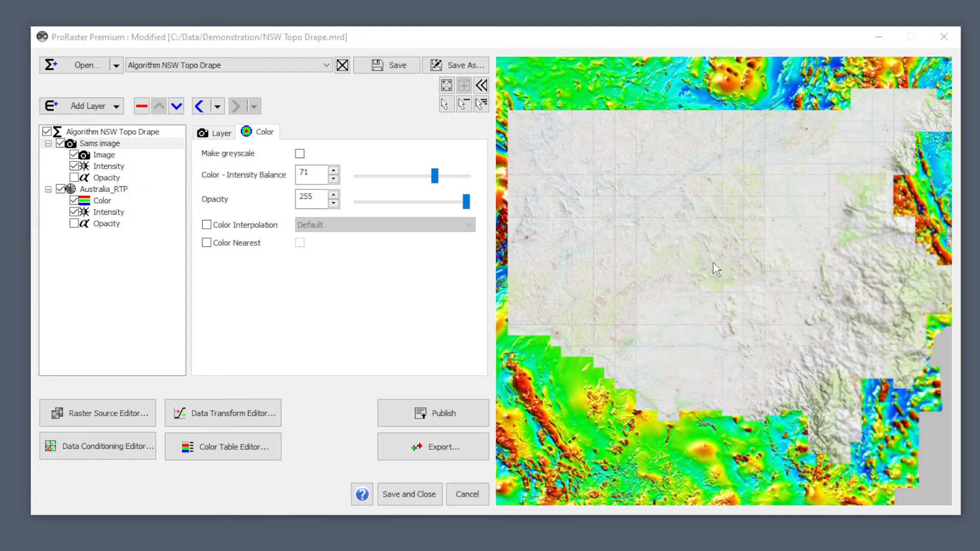
scroll(730, 262, up, 3)
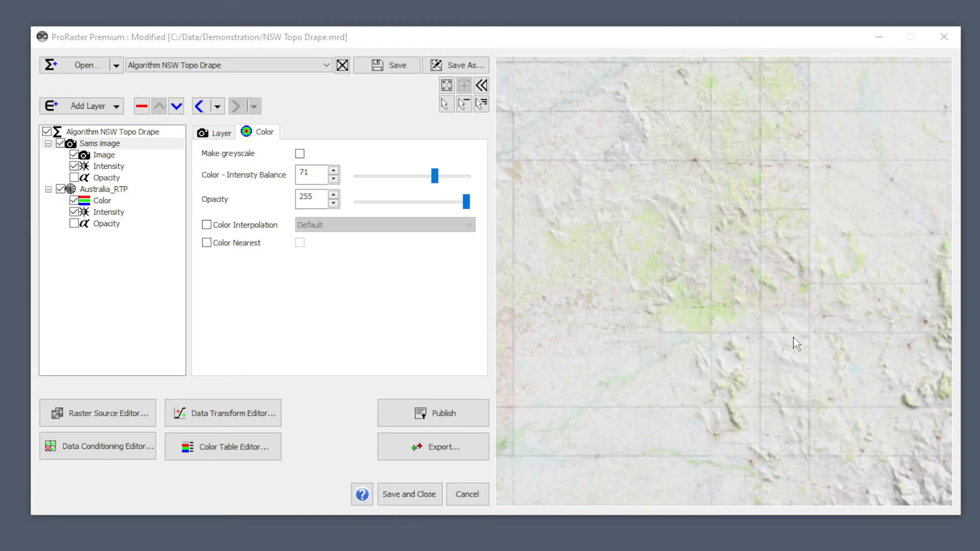
scroll(732, 325, up, 3)
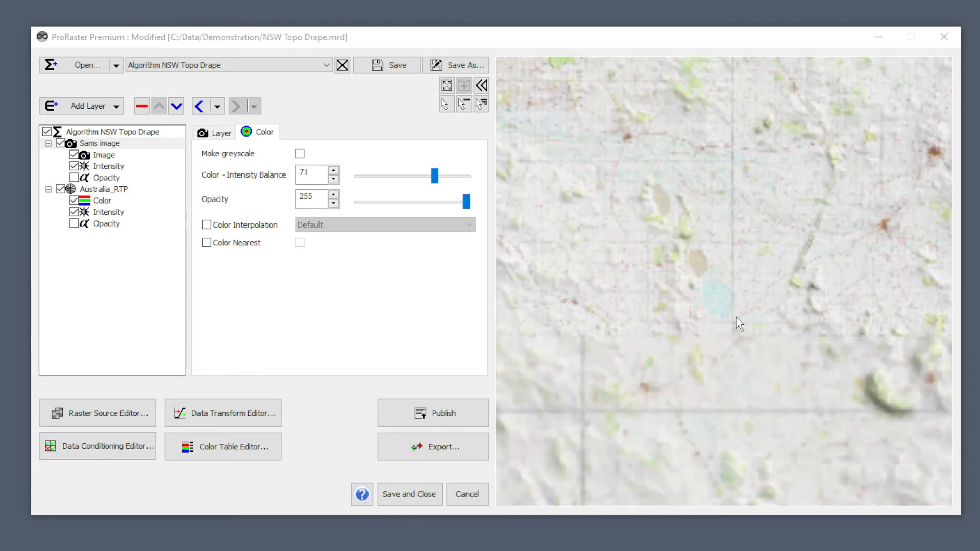
scroll(732, 322, up, 1)
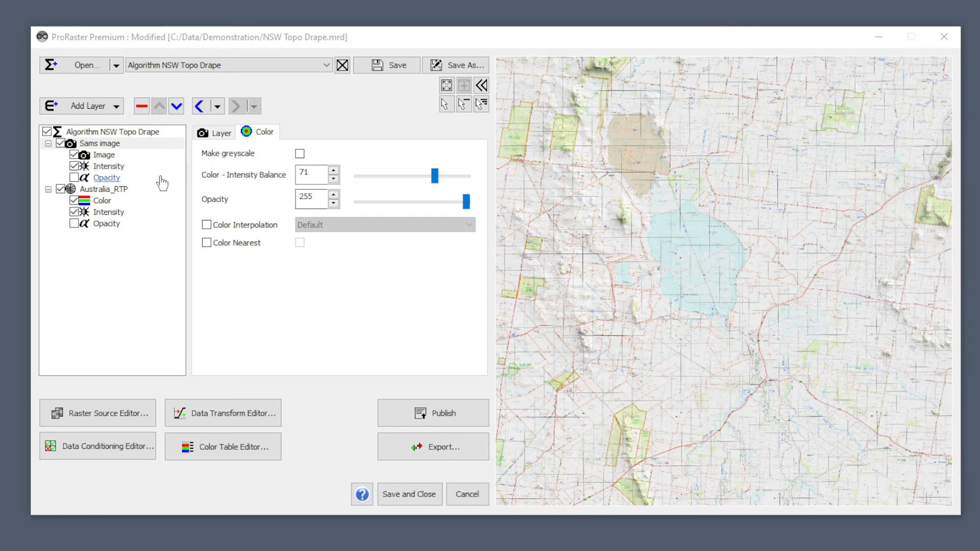
Step: Apply the Erase White data conditioning to the Sams image layer's image component and inspect the map overlay around the lake
click(100, 156)
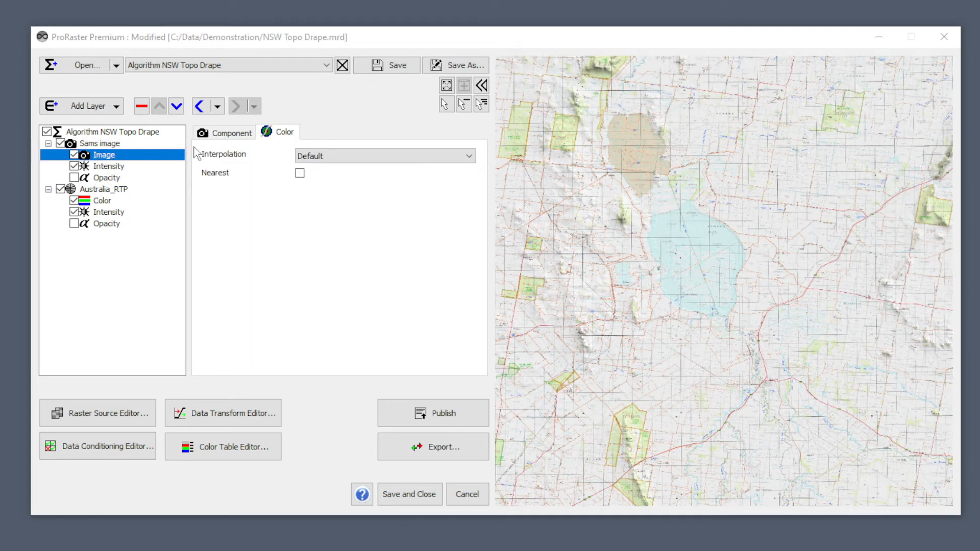
click(227, 132)
click(374, 216)
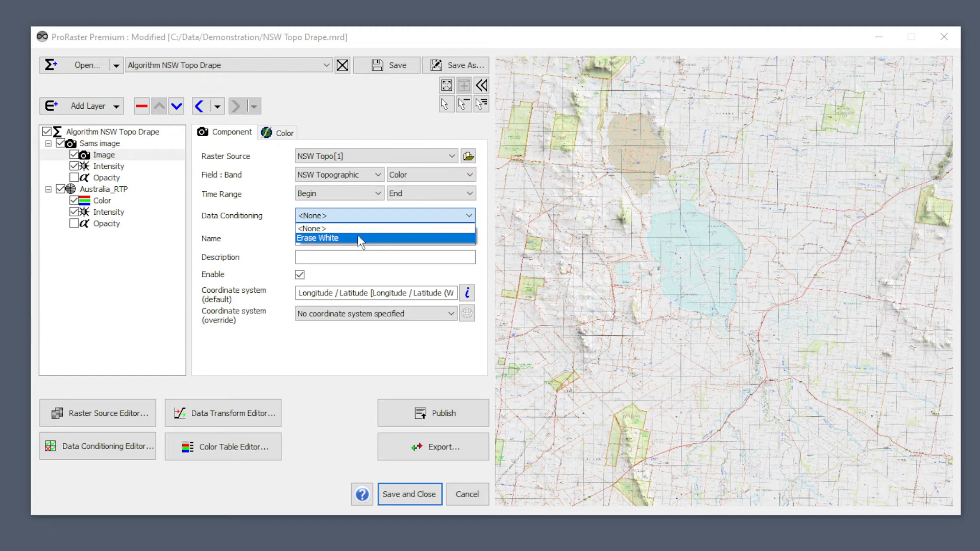
click(360, 240)
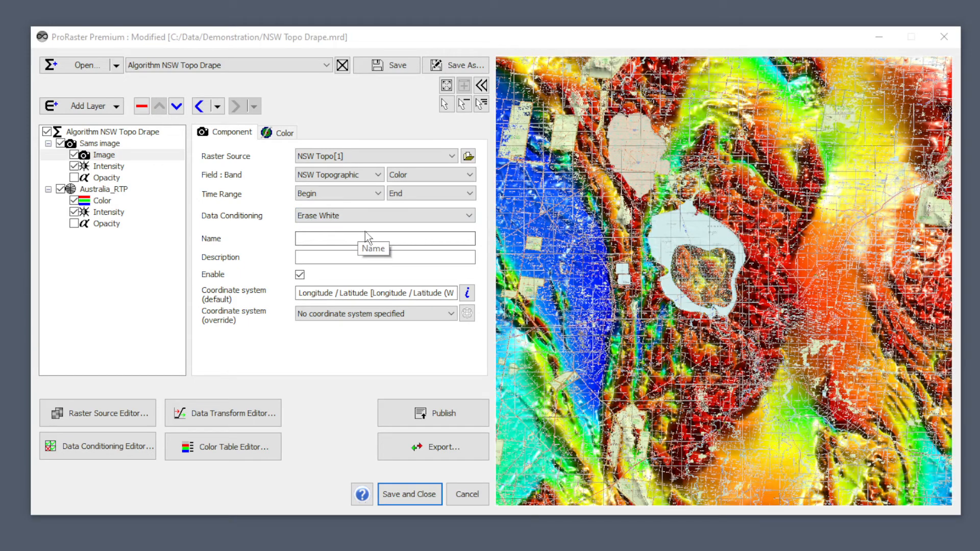
drag(721, 343, 769, 349)
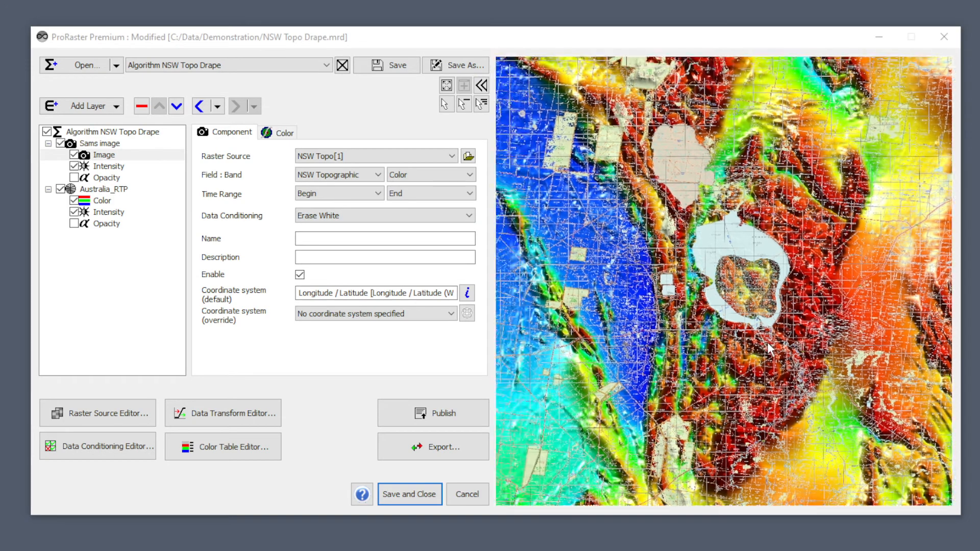
scroll(755, 334, up, 4)
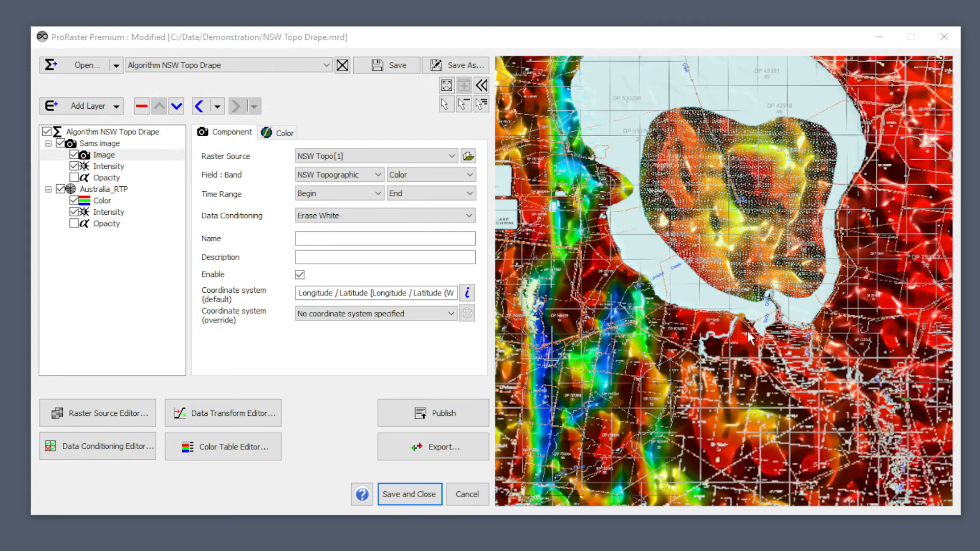
scroll(720, 341, up, 2)
scroll(718, 344, up, 2)
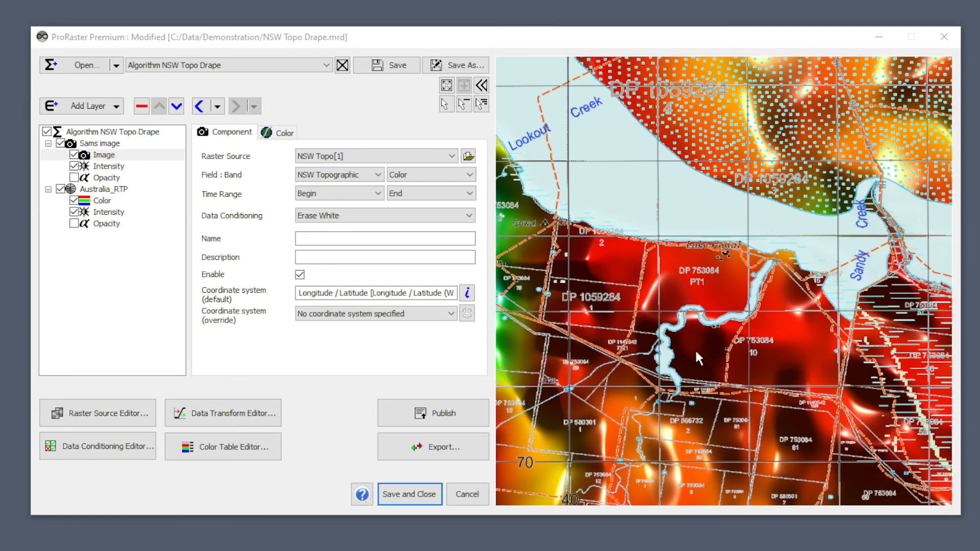
scroll(697, 352, down, 4)
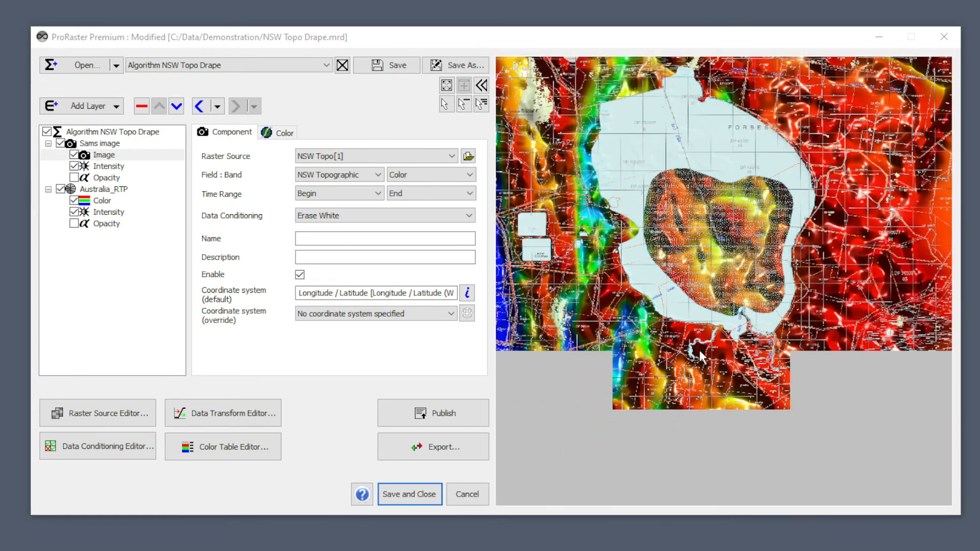
Step: Set the Australia_RTP intensity's shadow to azimuth 320, altitude 62 and scale 25, and its highlight scale to 20
click(109, 213)
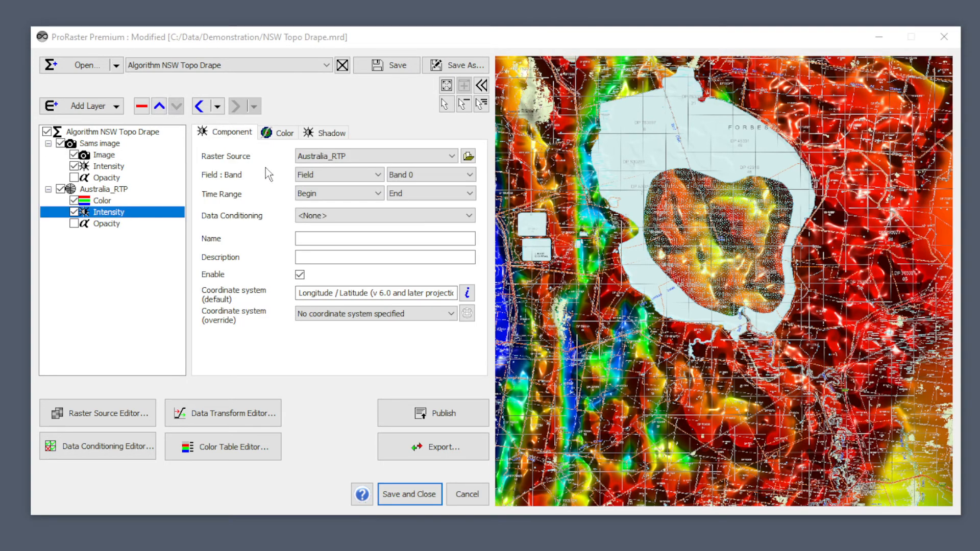
click(327, 132)
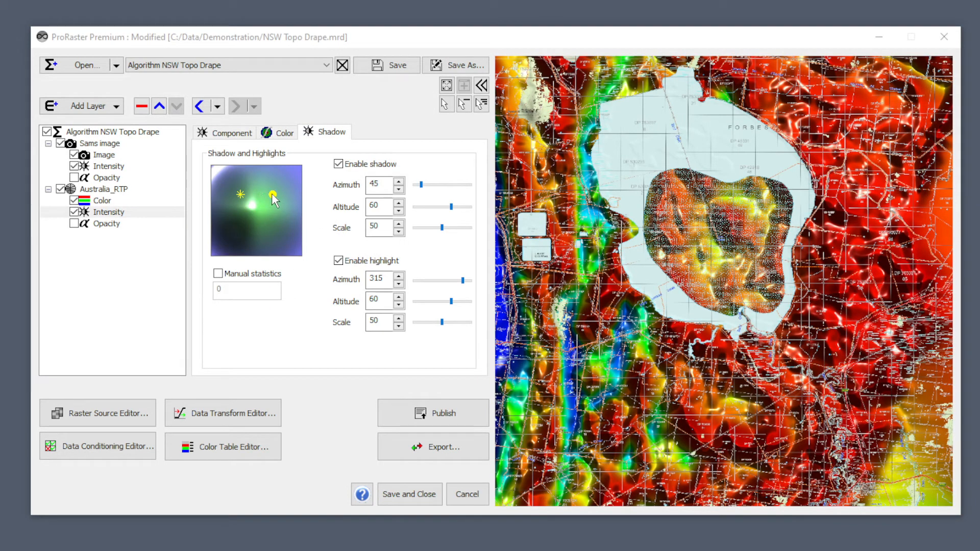
drag(273, 196, 243, 195)
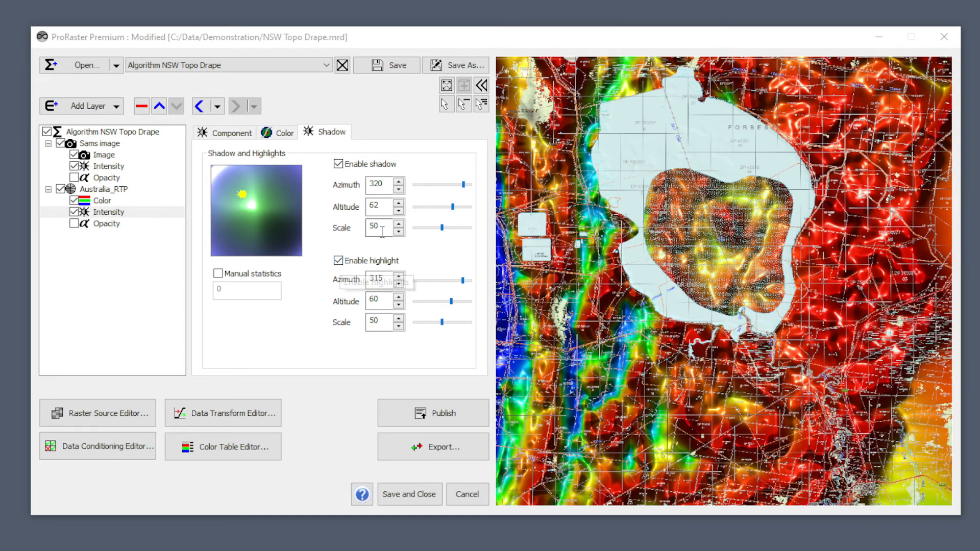
drag(381, 228, 349, 217)
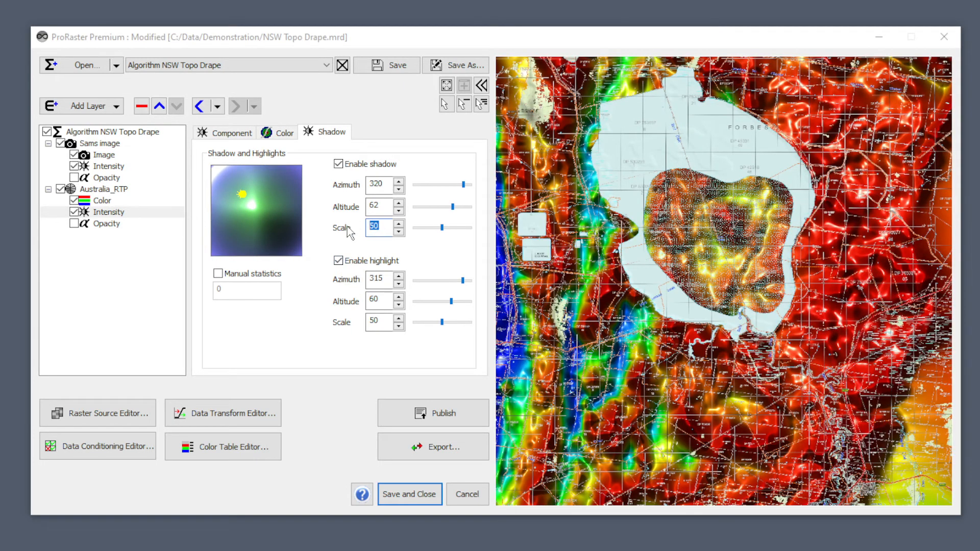
text(25)
drag(382, 321, 329, 320)
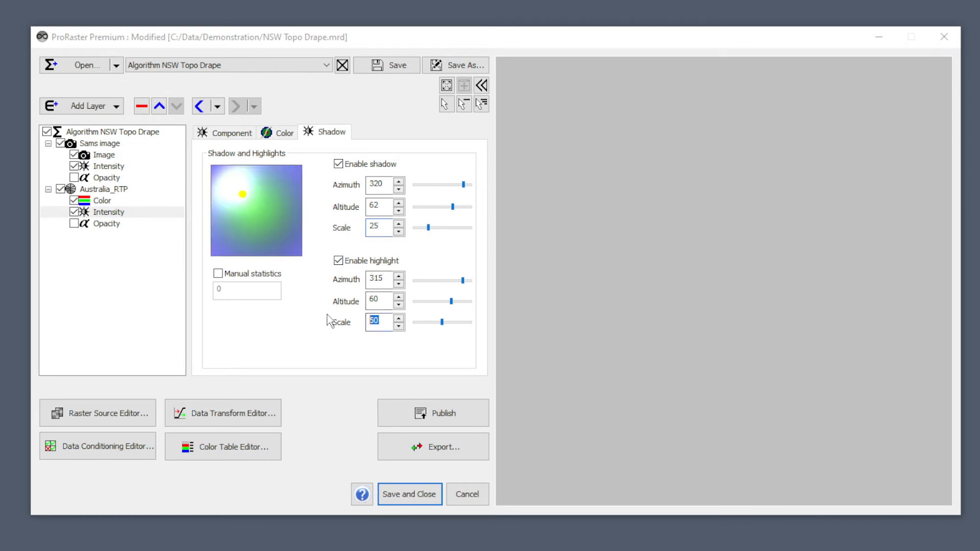
text(20)
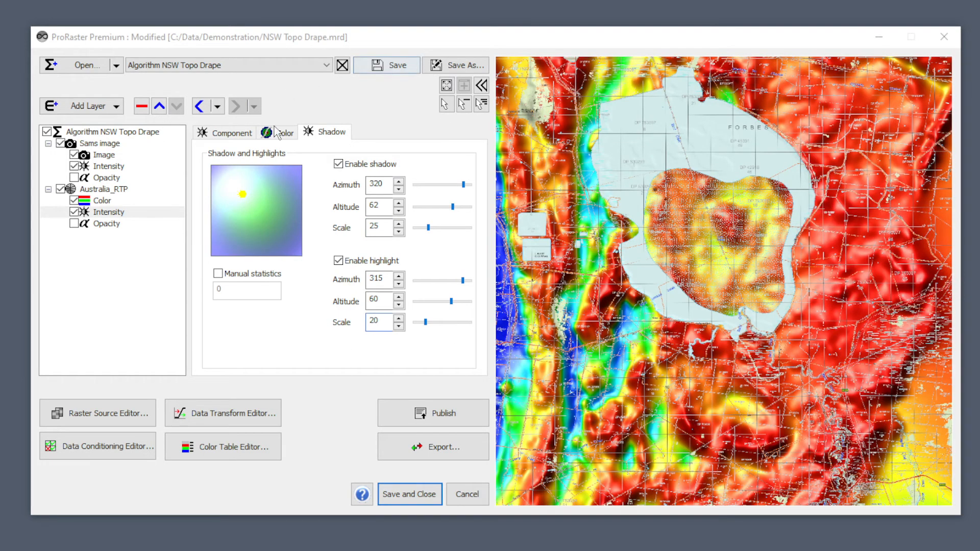
Step: Set the Australia_RTP layer's color-intensity balance to 70 and inspect the map around the lake
click(101, 189)
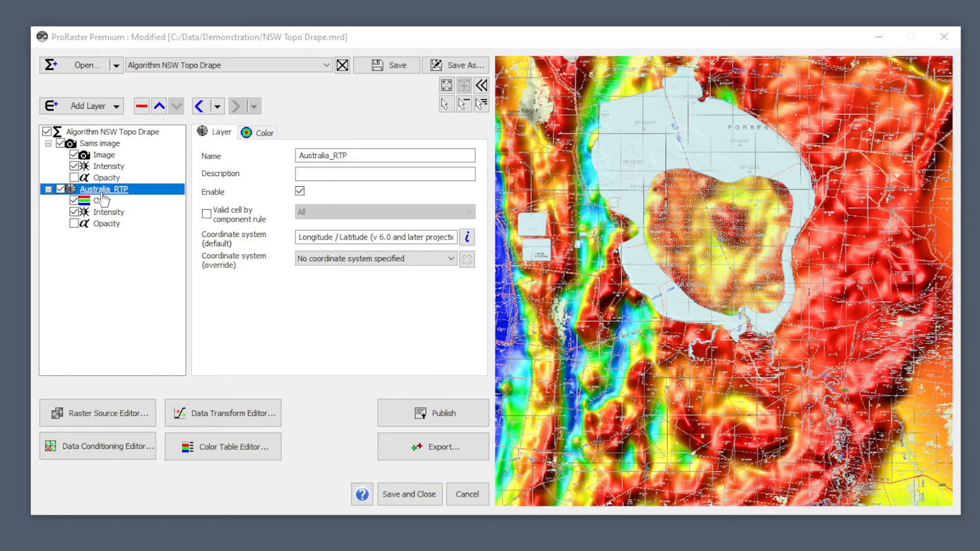
click(263, 132)
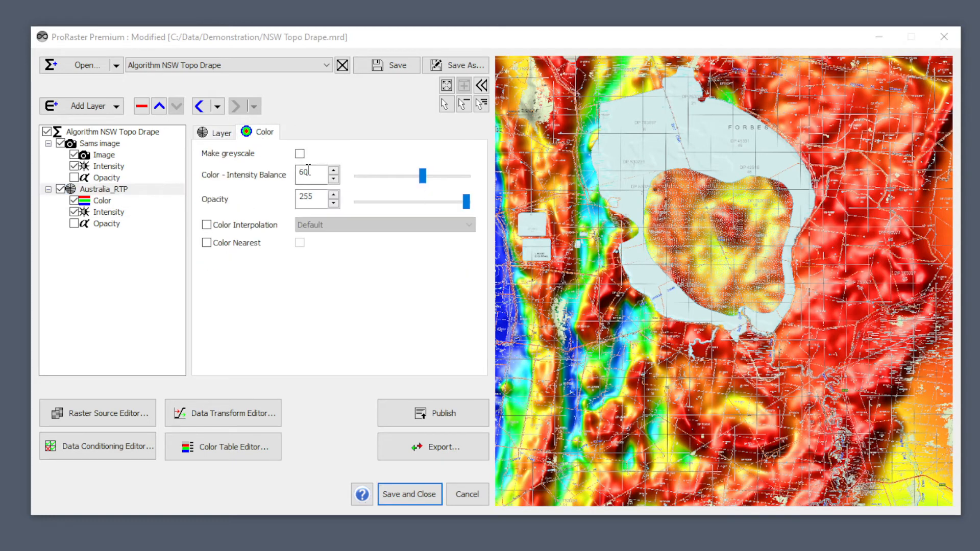
text(70)
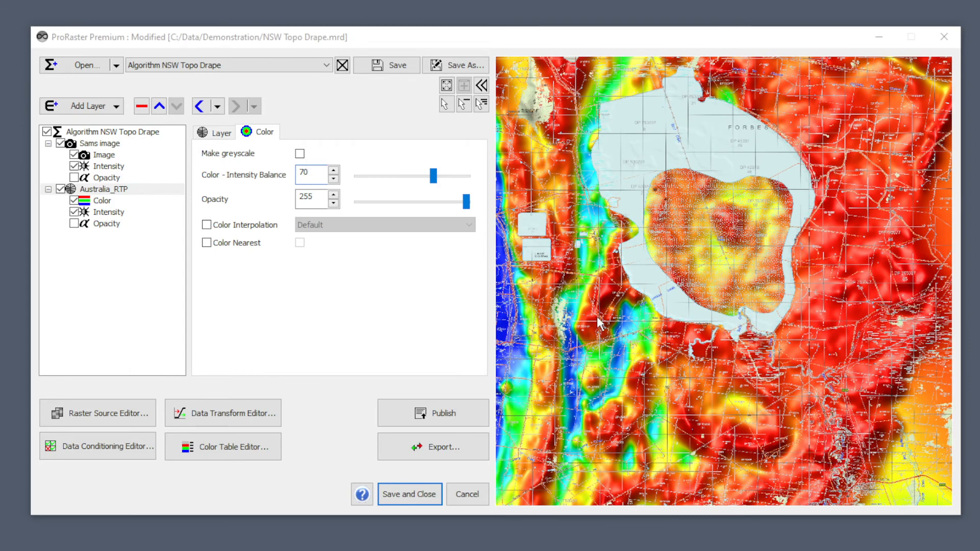
scroll(713, 300, down, 4)
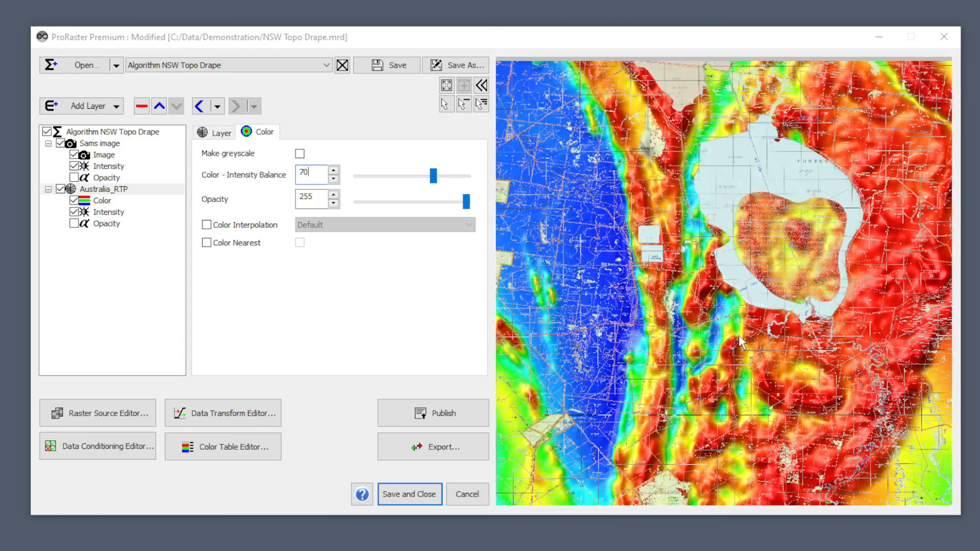
scroll(741, 341, up, 3)
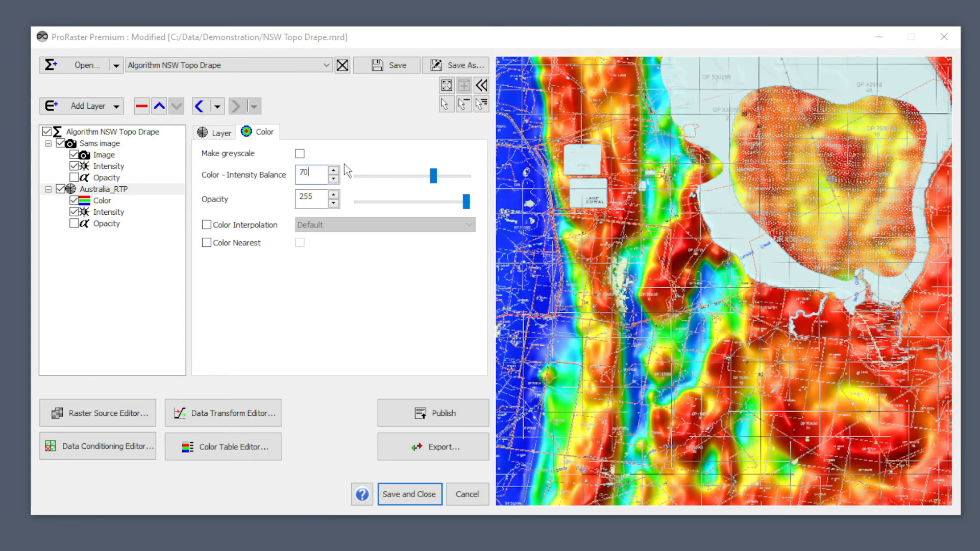
Step: Set the data conditioning of the Sams image layer's image component to <None>
click(102, 156)
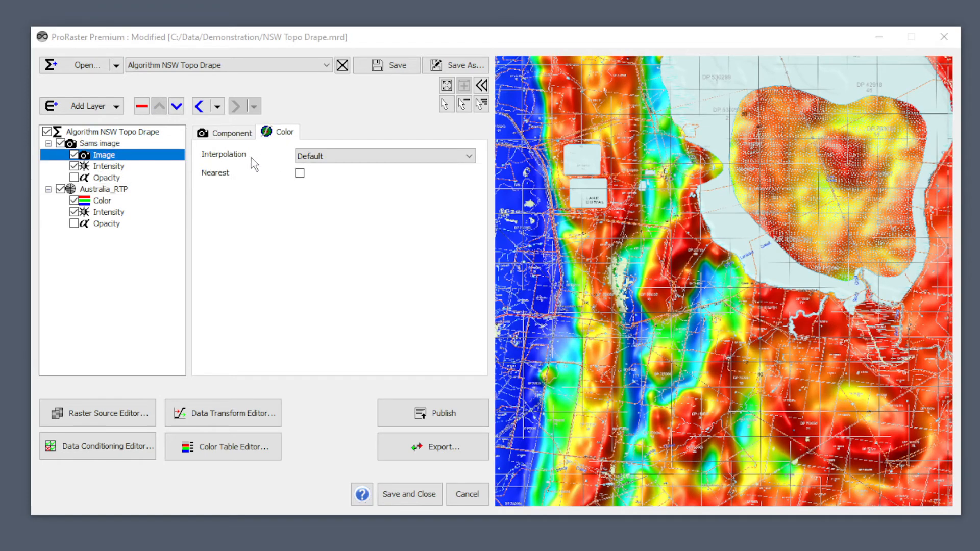
click(228, 129)
click(329, 216)
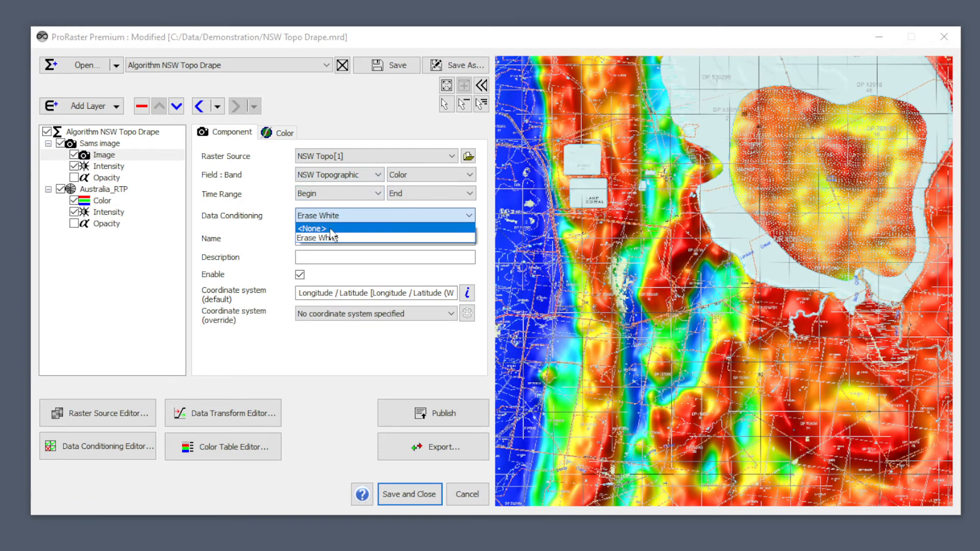
click(330, 226)
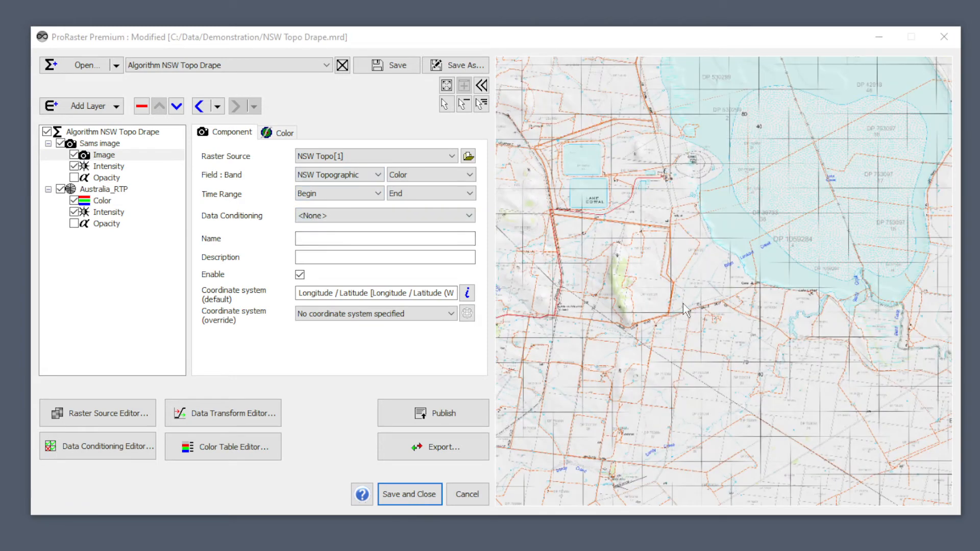
scroll(729, 311, down, 5)
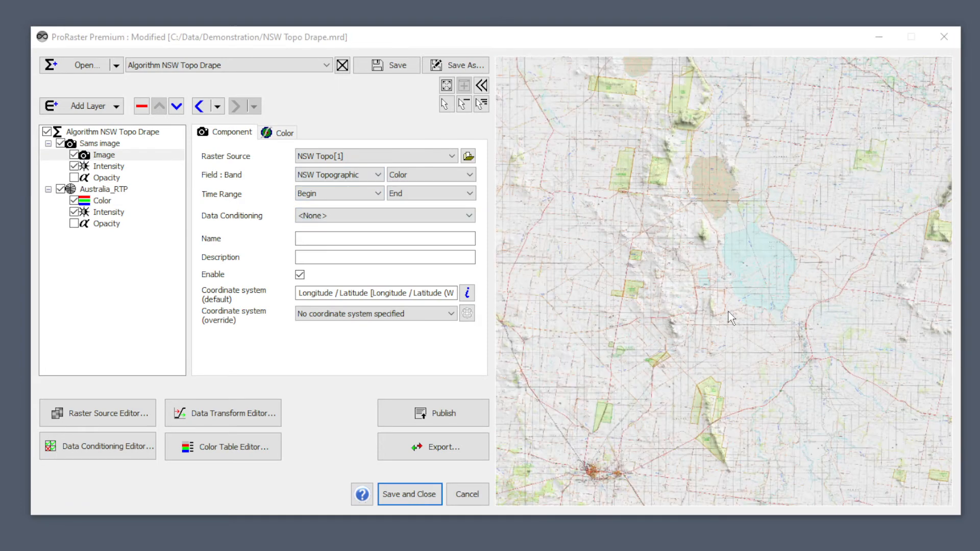
Step: Set the algorithm's blending rule to Light Table and adjust the light table opacity to 151
click(91, 131)
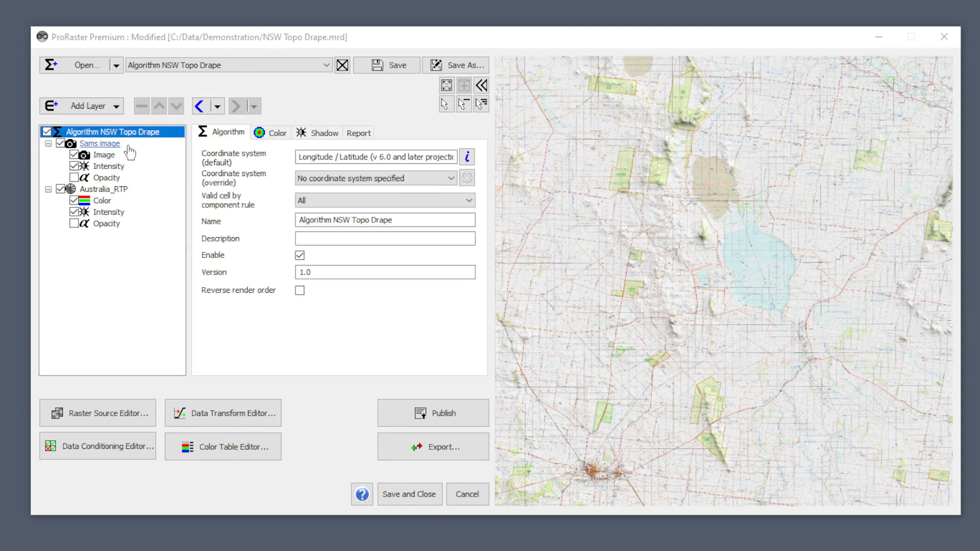
click(282, 141)
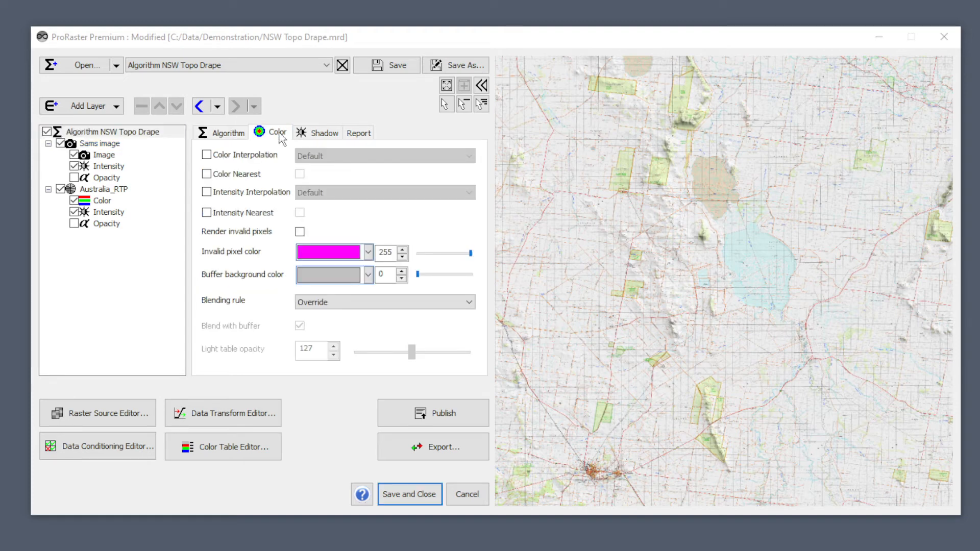
click(352, 301)
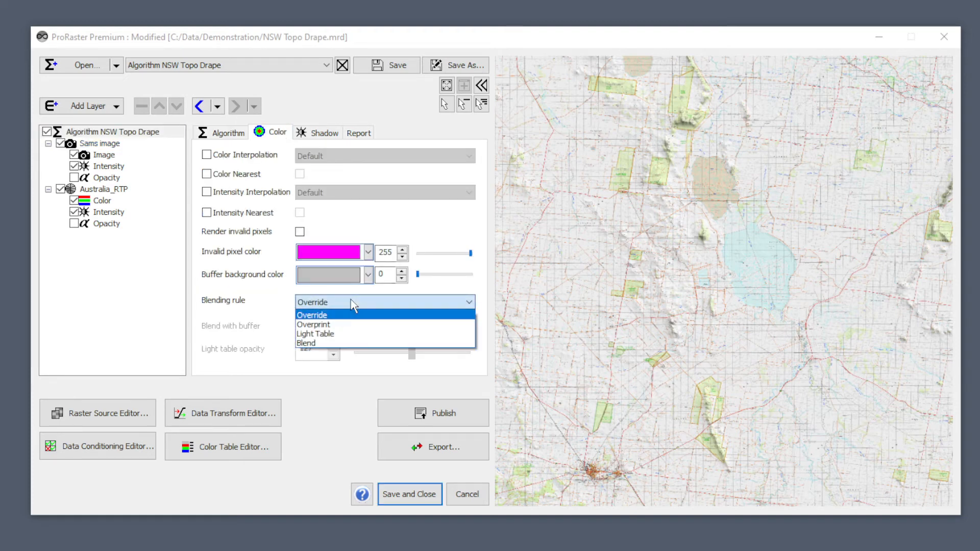
click(324, 335)
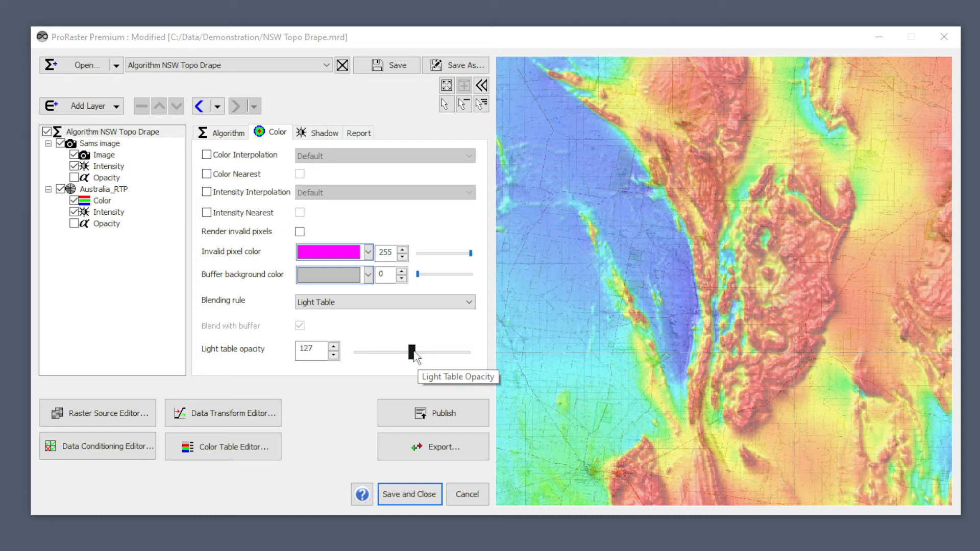
drag(412, 352, 379, 353)
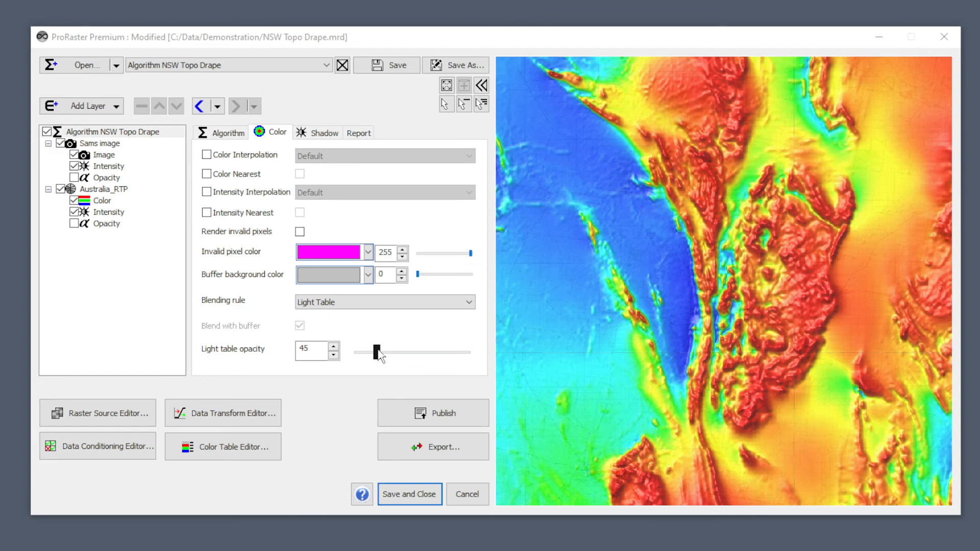
drag(423, 350, 444, 351)
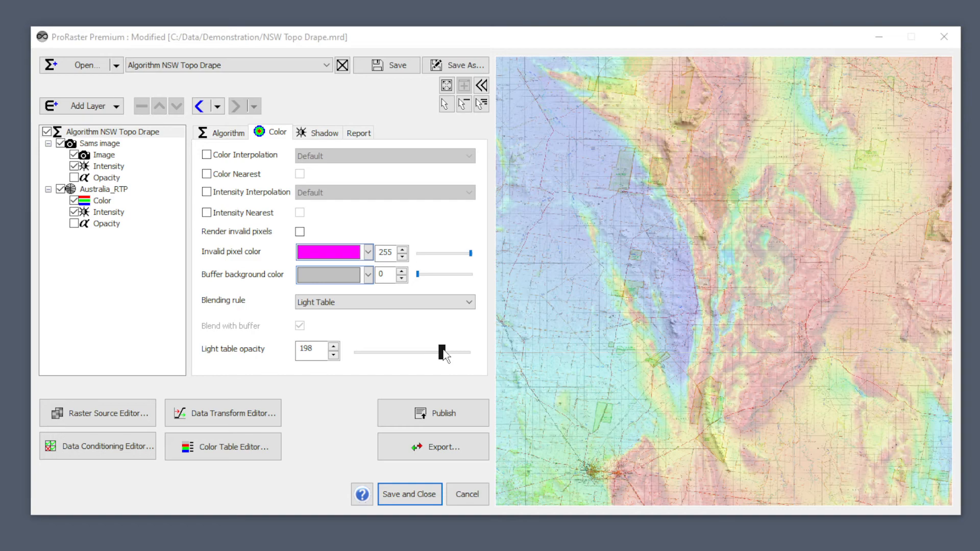
drag(444, 351, 423, 351)
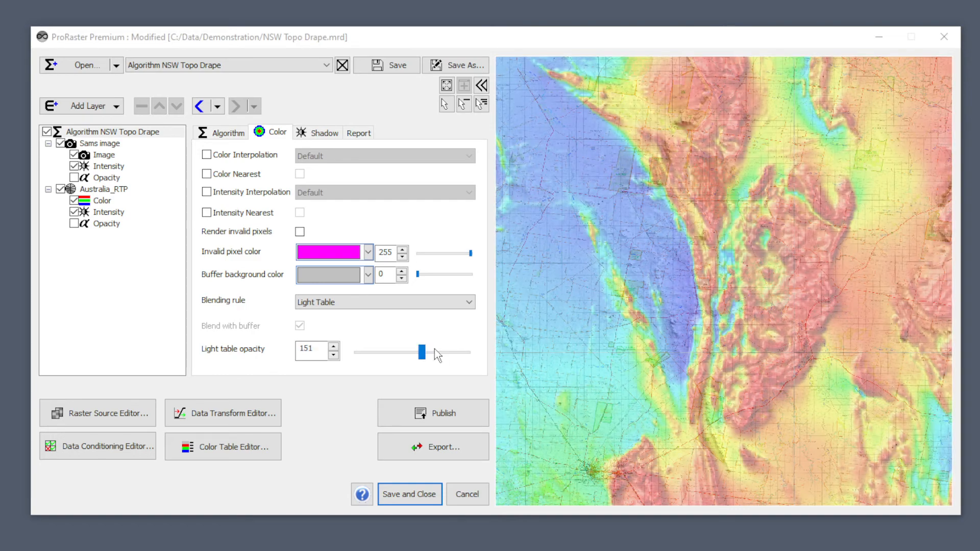
Step: Examine how the topographic map and the magnetics blend across their coverage edges at regional and local scales
scroll(775, 354, down, 4)
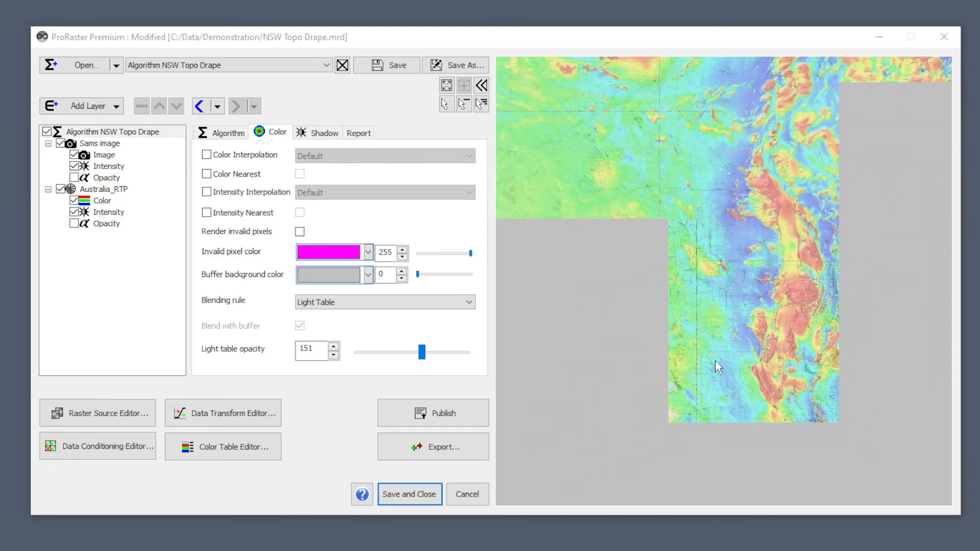
scroll(716, 359, down, 3)
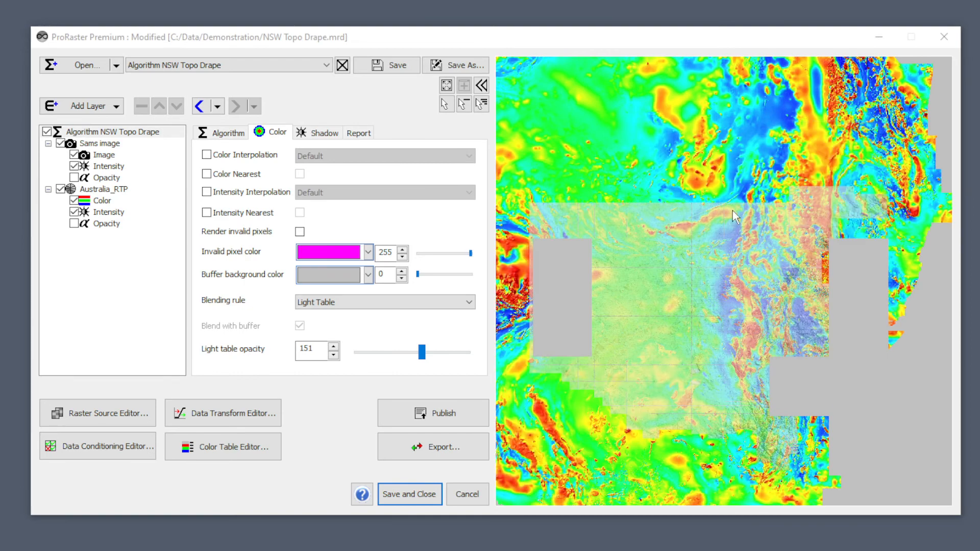
drag(733, 210, 740, 275)
scroll(740, 275, up, 5)
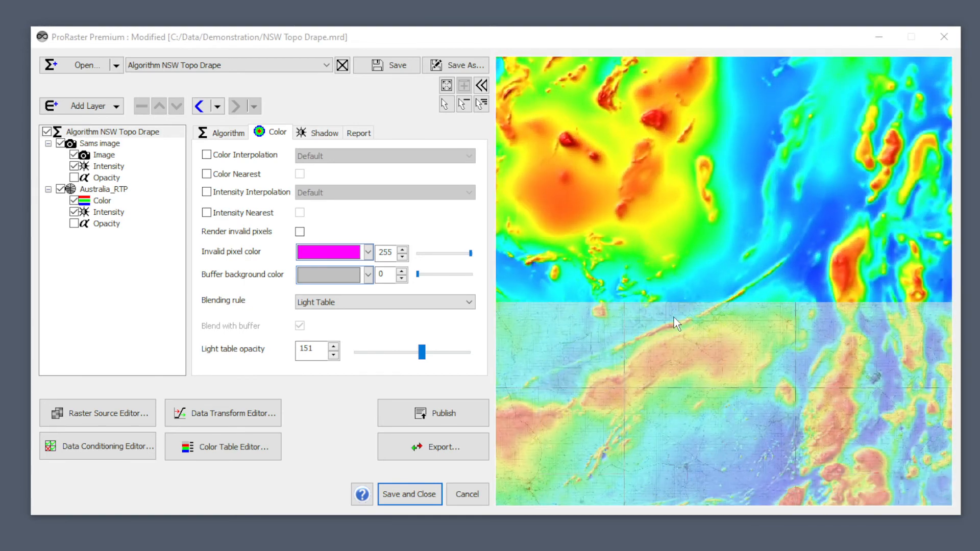
drag(673, 318, 819, 268)
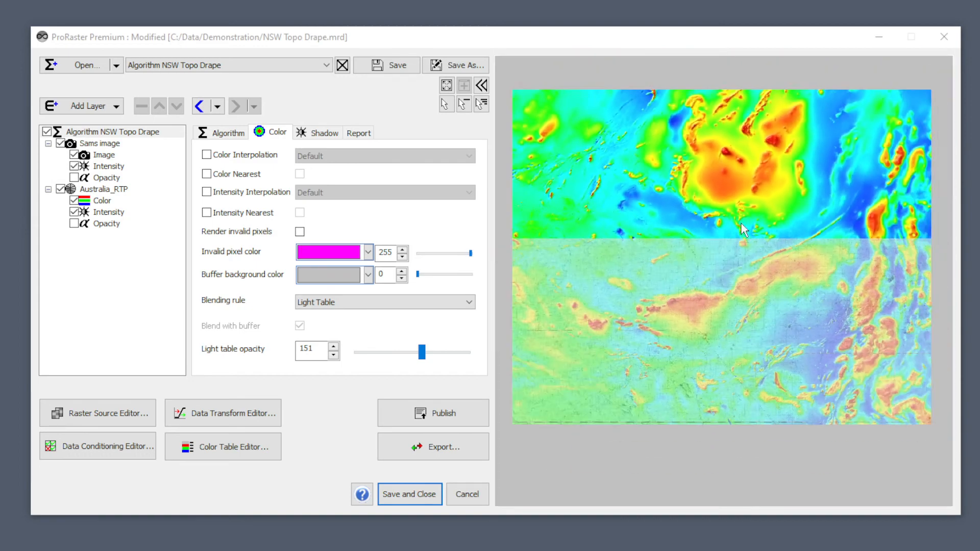
scroll(741, 227, down, 2)
scroll(752, 327, down, 1)
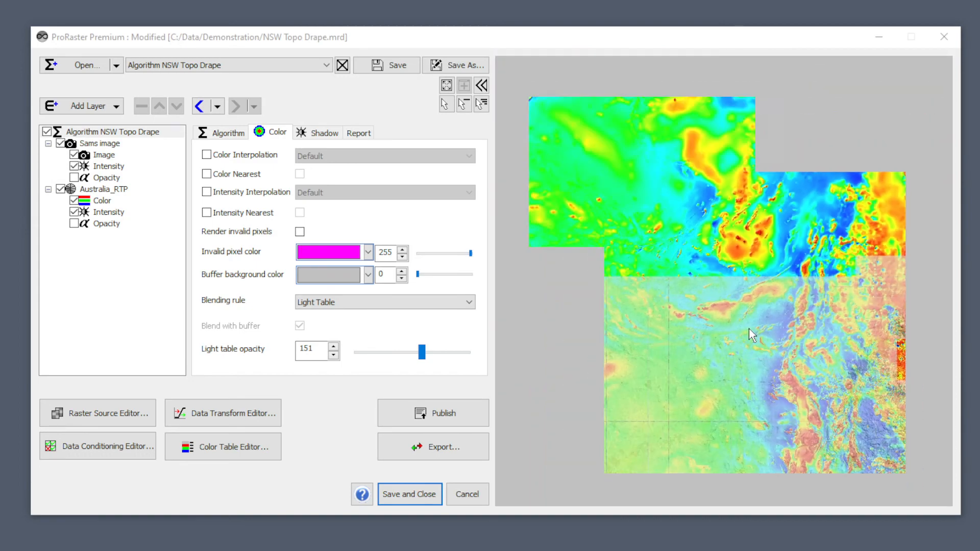
scroll(750, 302, up, 5)
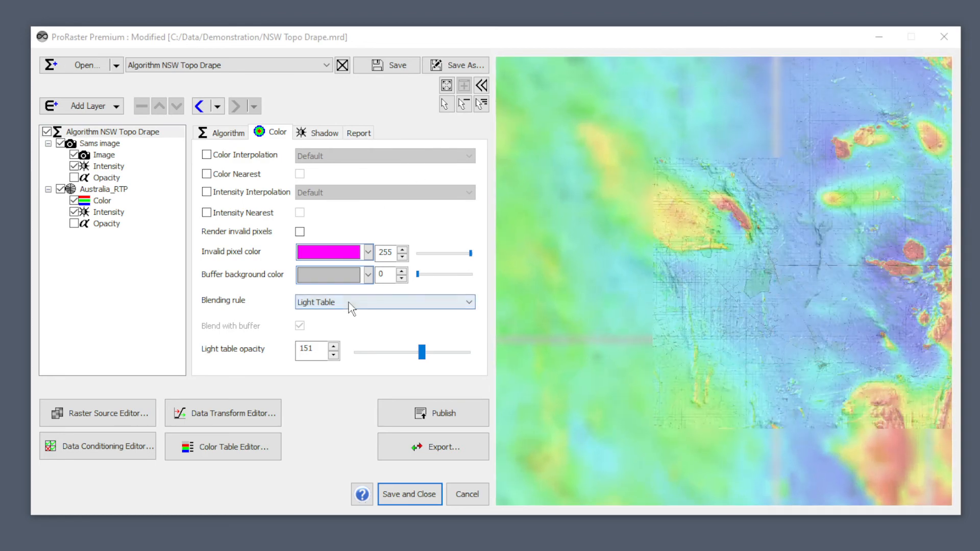
Step: Change the algorithm's blending rule to Blend, set the Sams image layer's opacity to 114, and inspect the blended magnetic anomalies up close
click(351, 303)
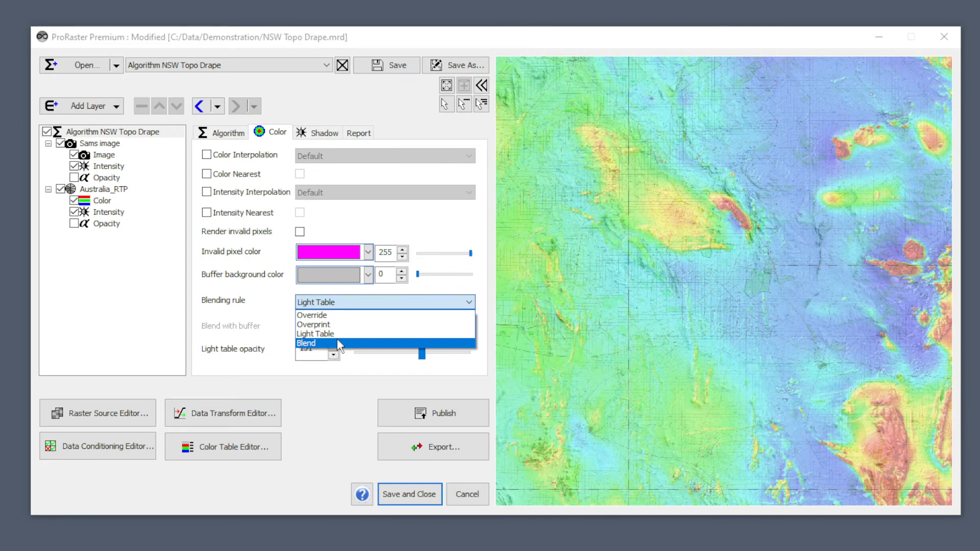
click(337, 342)
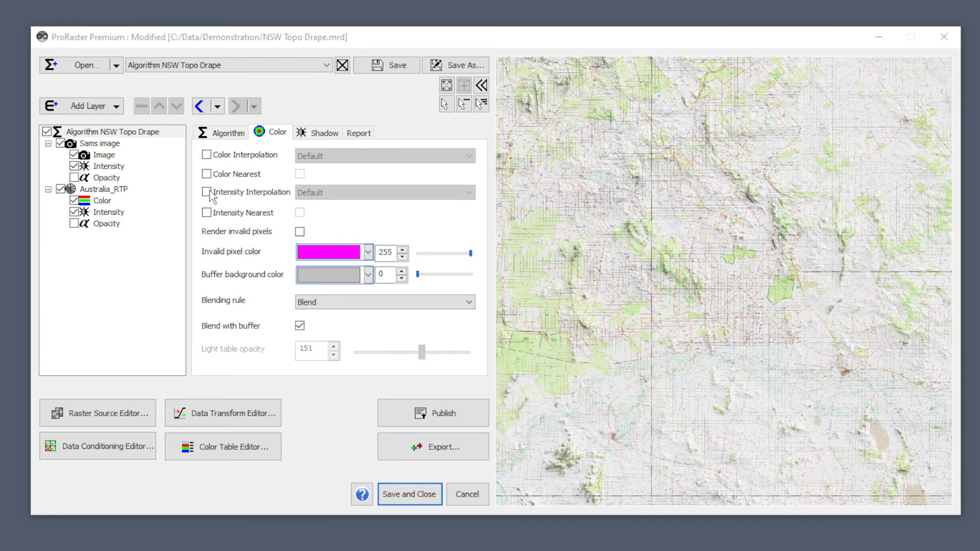
click(99, 144)
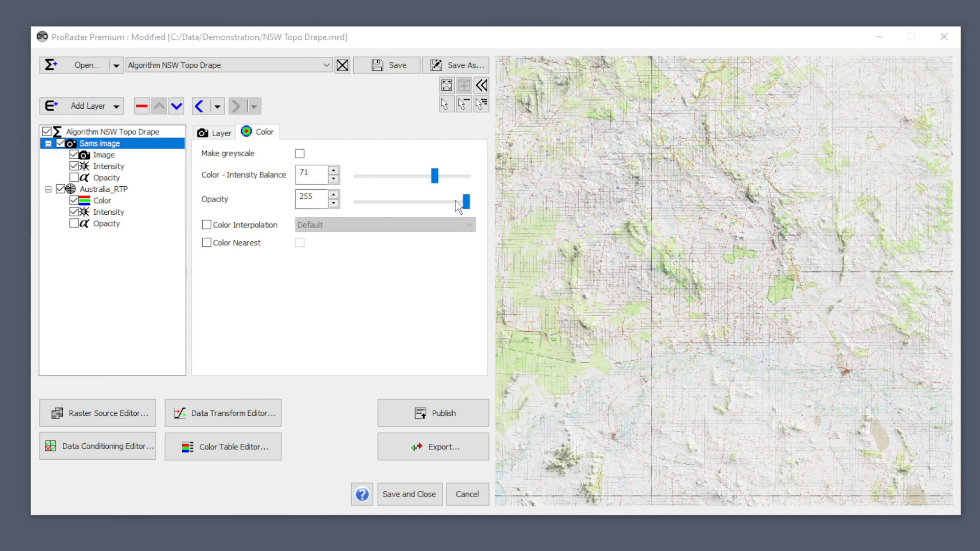
drag(465, 202, 407, 201)
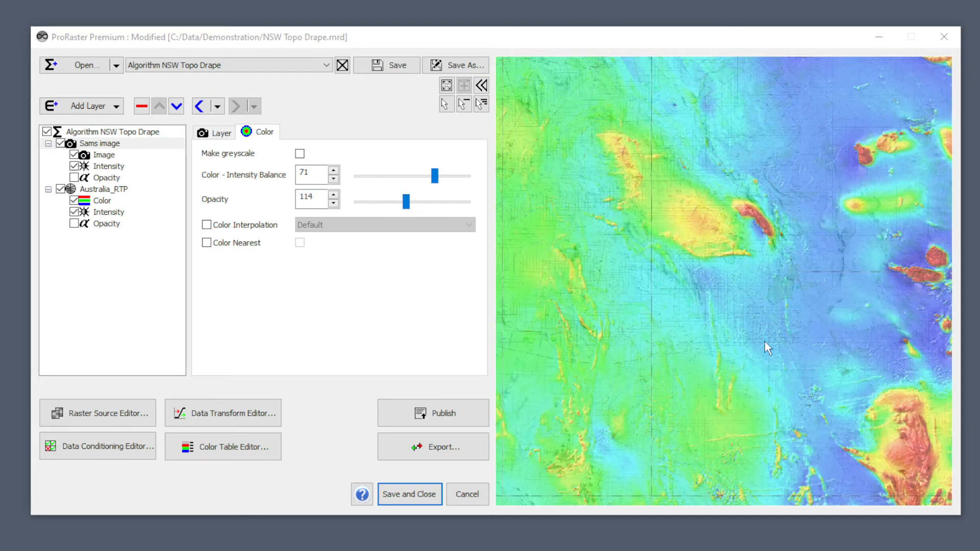
drag(824, 257, 628, 255)
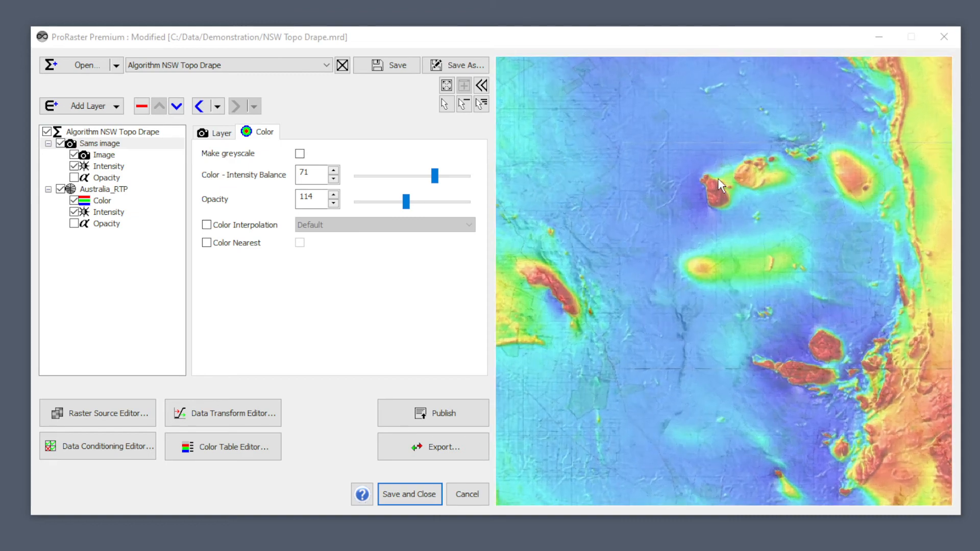
scroll(715, 190, up, 5)
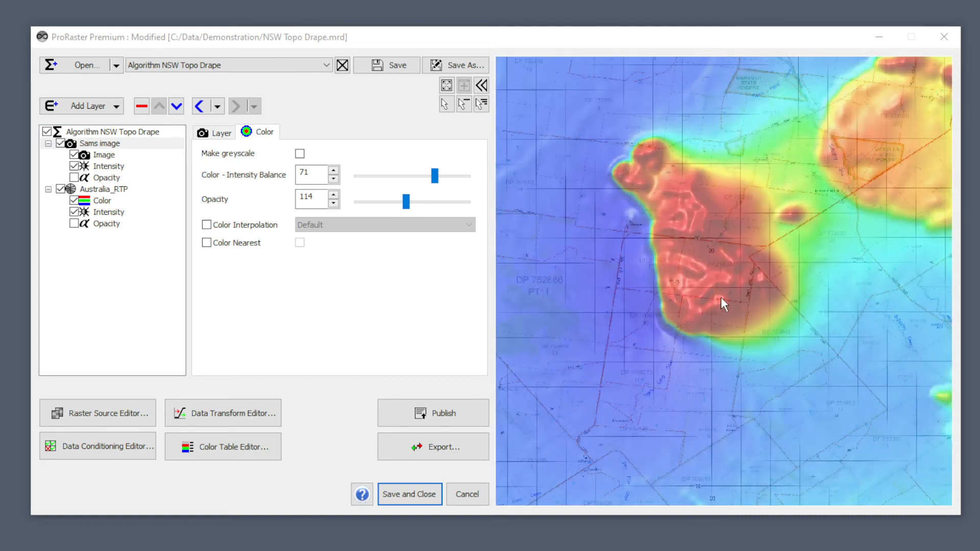
drag(721, 297, 785, 338)
scroll(767, 315, up, 3)
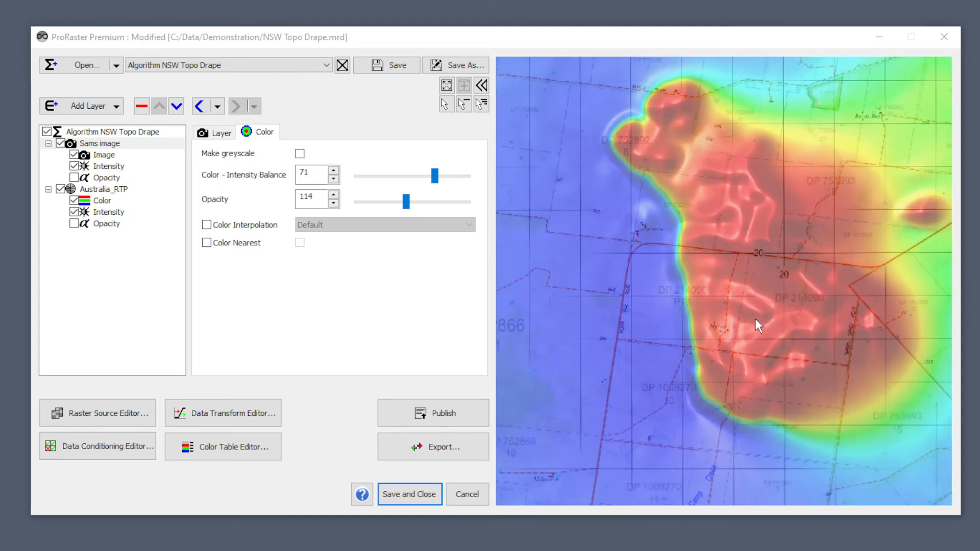
Step: Try several opacity levels on the Sams image layer, including 173, and finish with the opacity at 255
drag(406, 201, 448, 202)
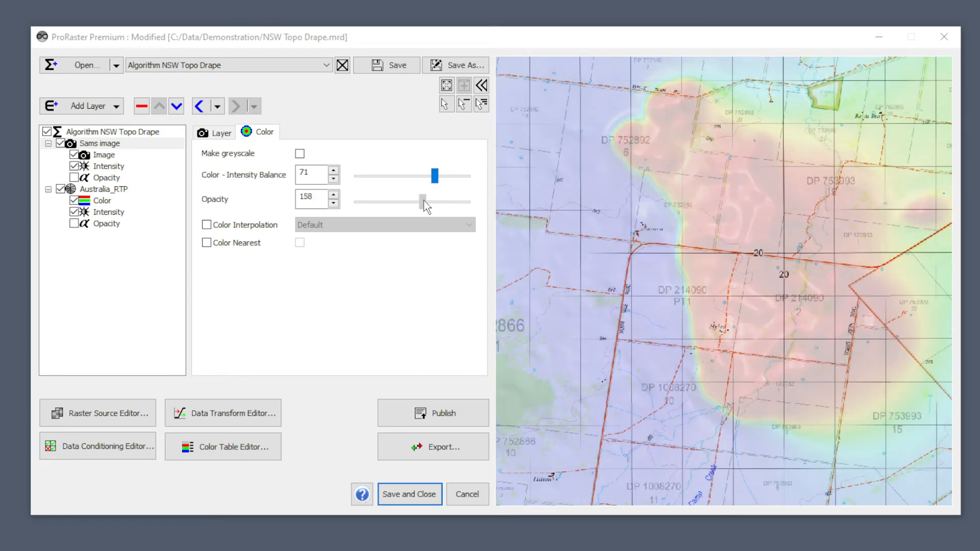
drag(383, 208, 431, 203)
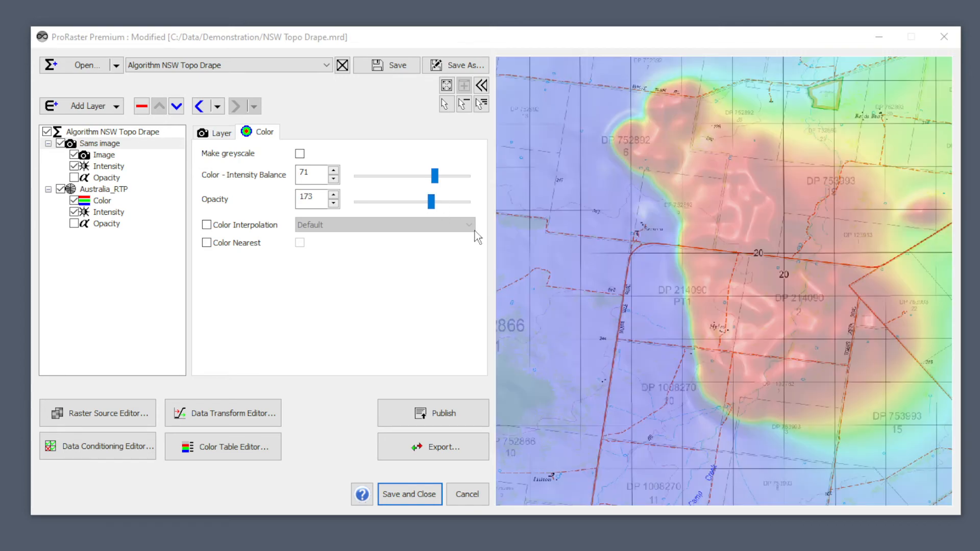
scroll(761, 350, down, 3)
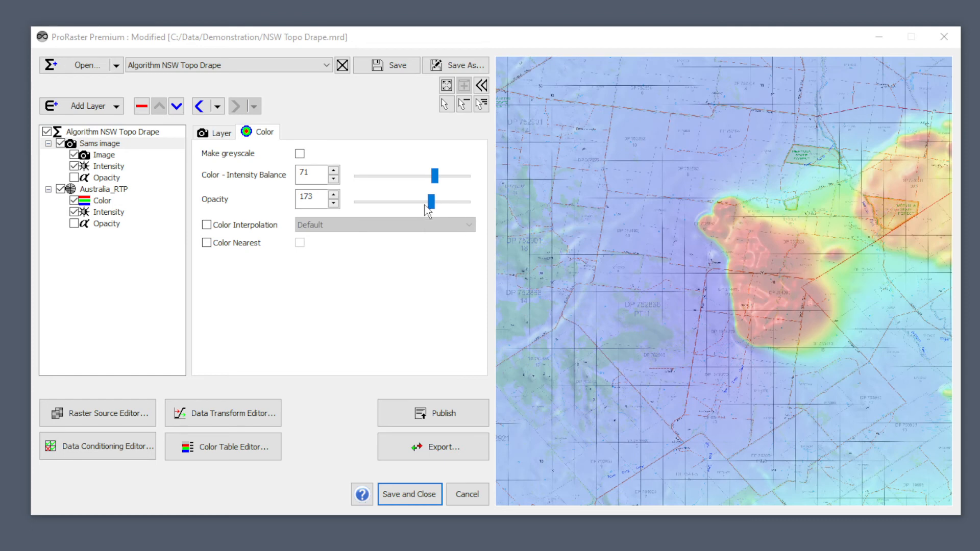
drag(430, 201, 466, 202)
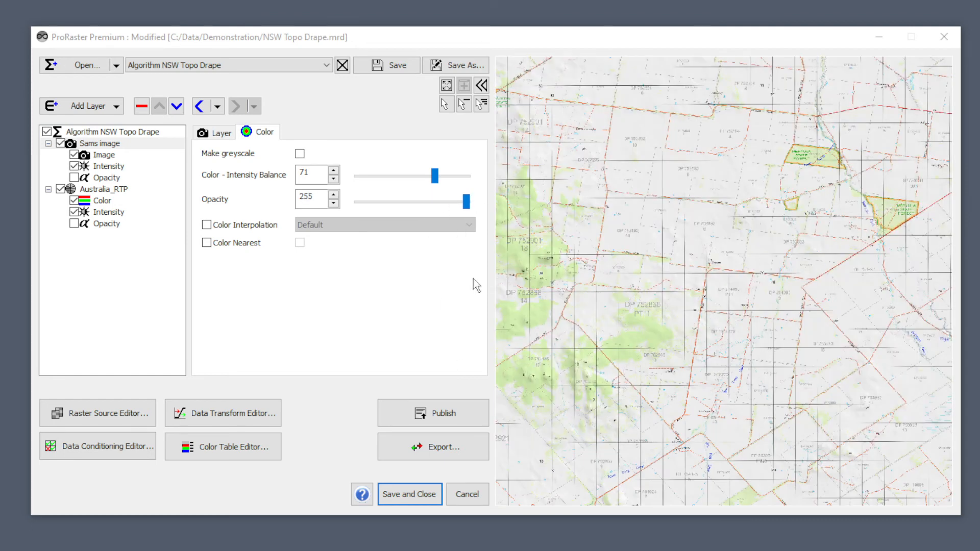
Step: Enable the Sams image layer's Opacity component and assign Australia_RTP as its raster source
click(107, 178)
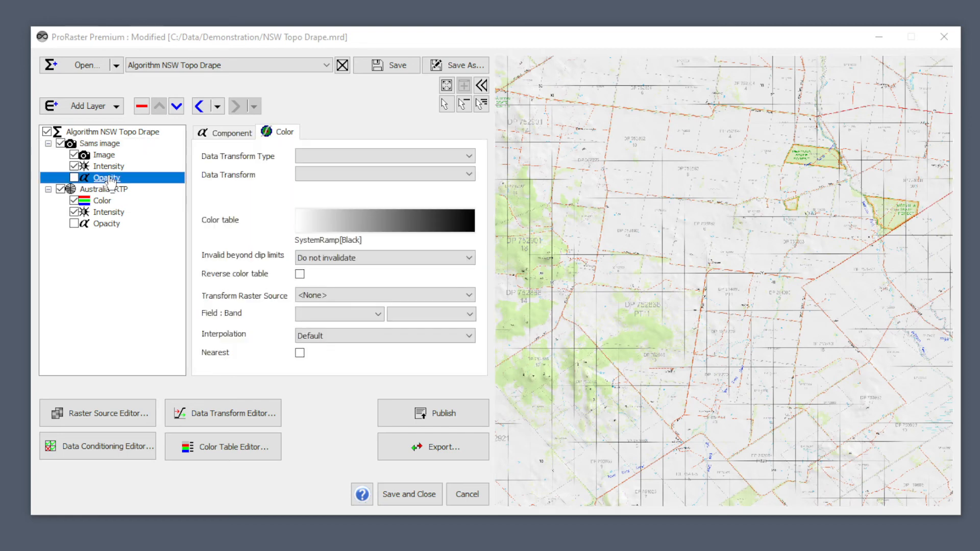
click(230, 134)
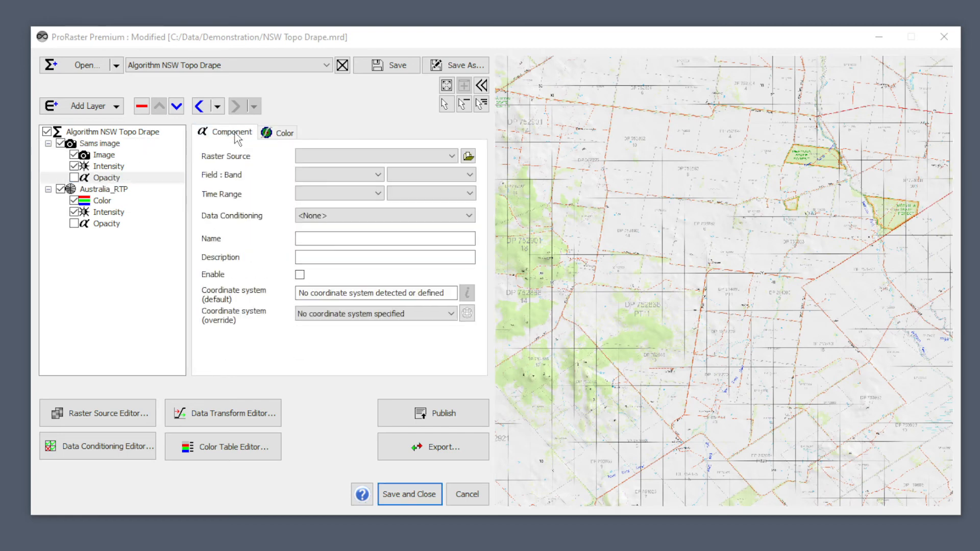
click(74, 178)
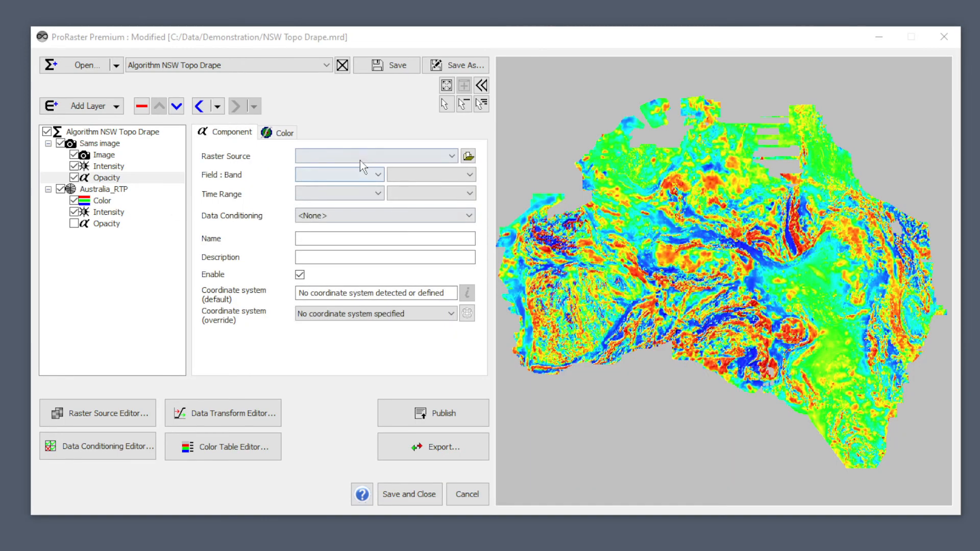
click(361, 159)
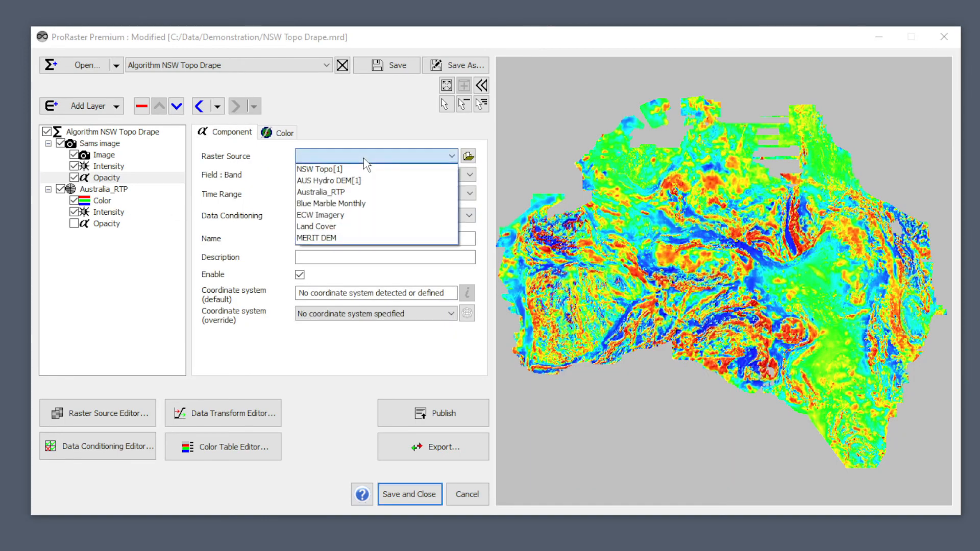
click(347, 195)
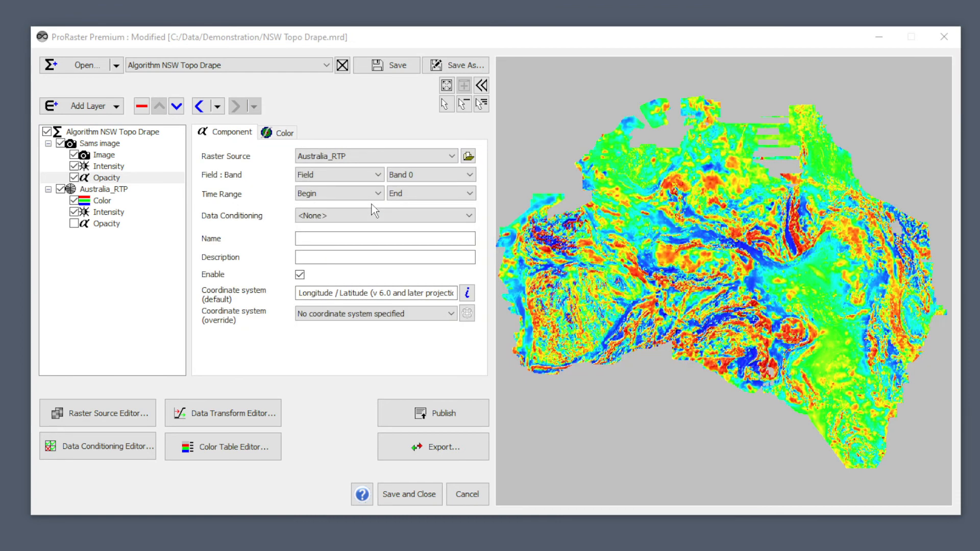
Step: Set the Opacity component's data transform type to Linear Transform and inspect the magnetics over the topographic map
click(284, 133)
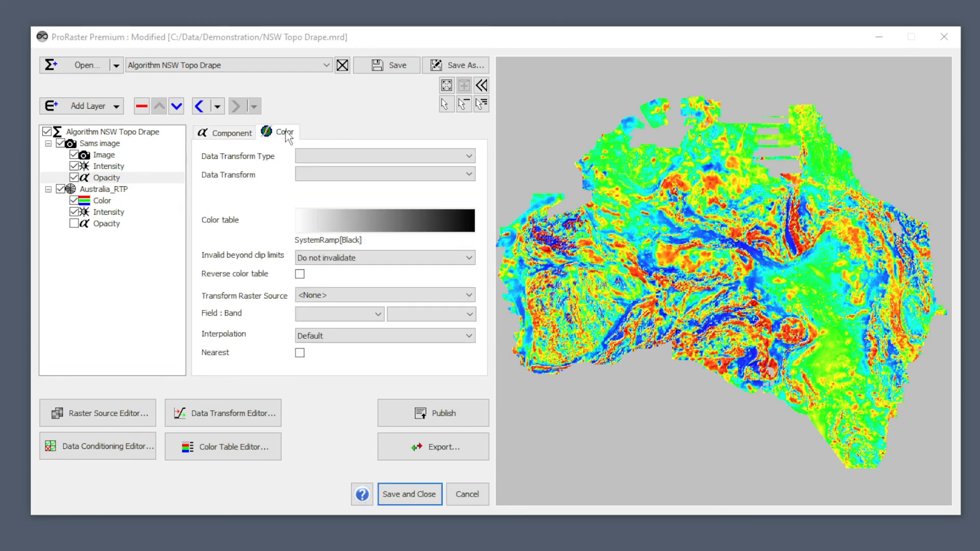
click(337, 158)
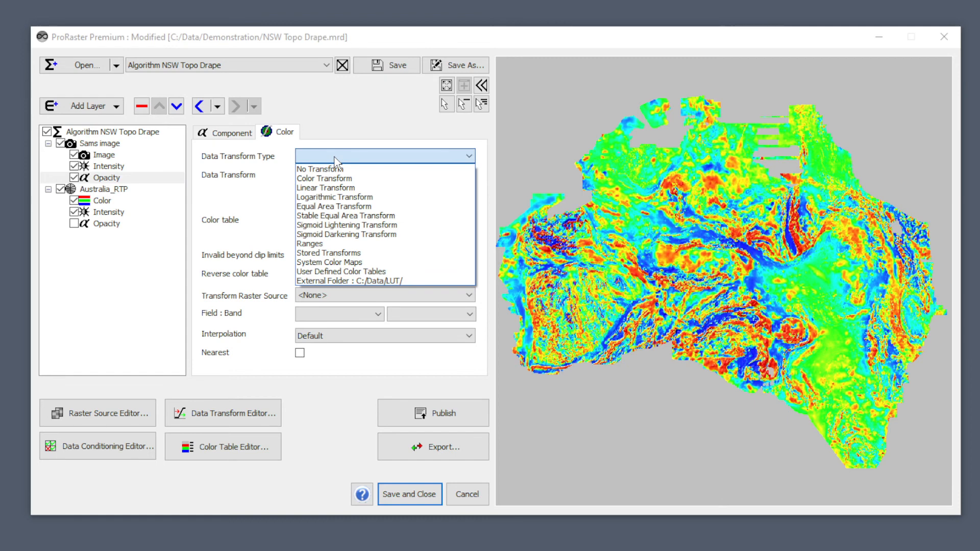
click(349, 188)
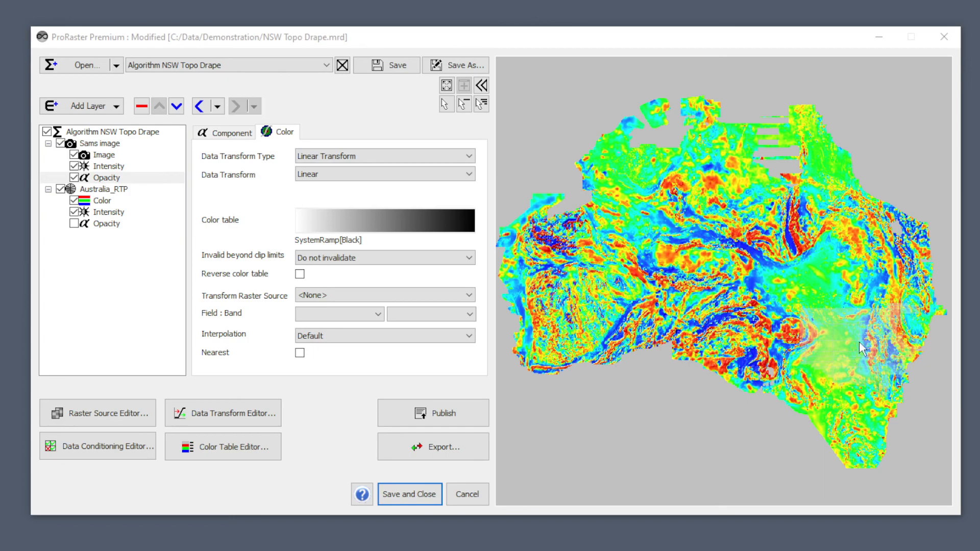
drag(862, 349, 795, 316)
scroll(800, 308, up, 5)
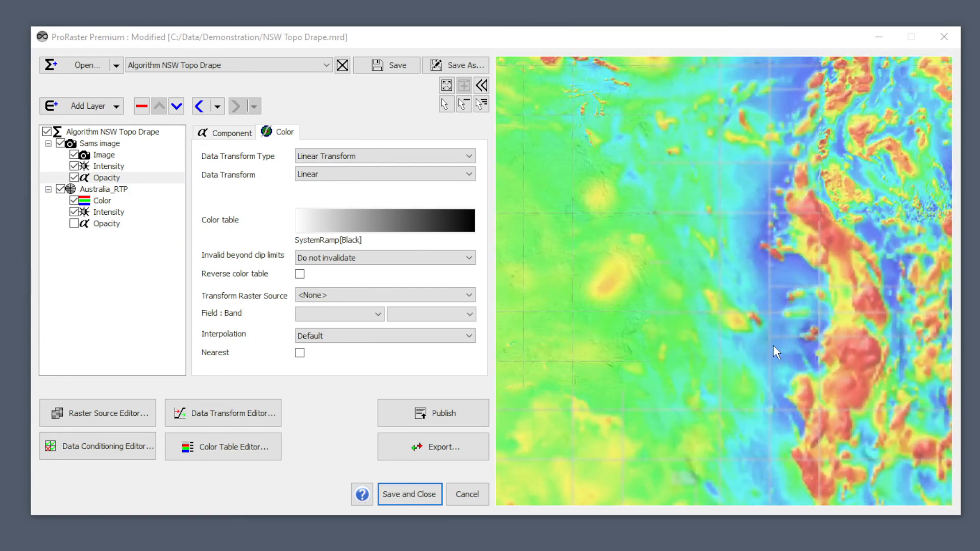
scroll(777, 256, up, 2)
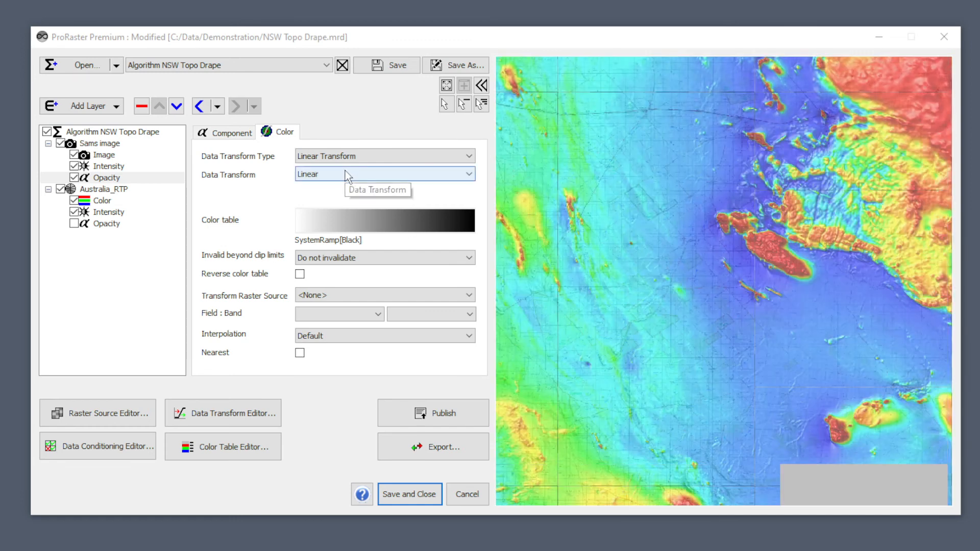
Step: Set the Opacity component's data transform to Linear 5%Q Clip and reverse its color table
click(350, 176)
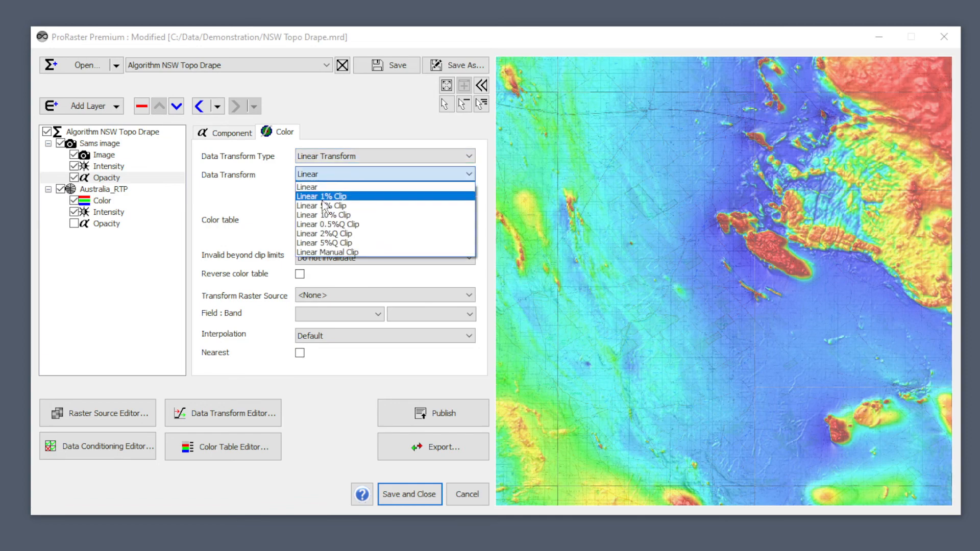
click(342, 244)
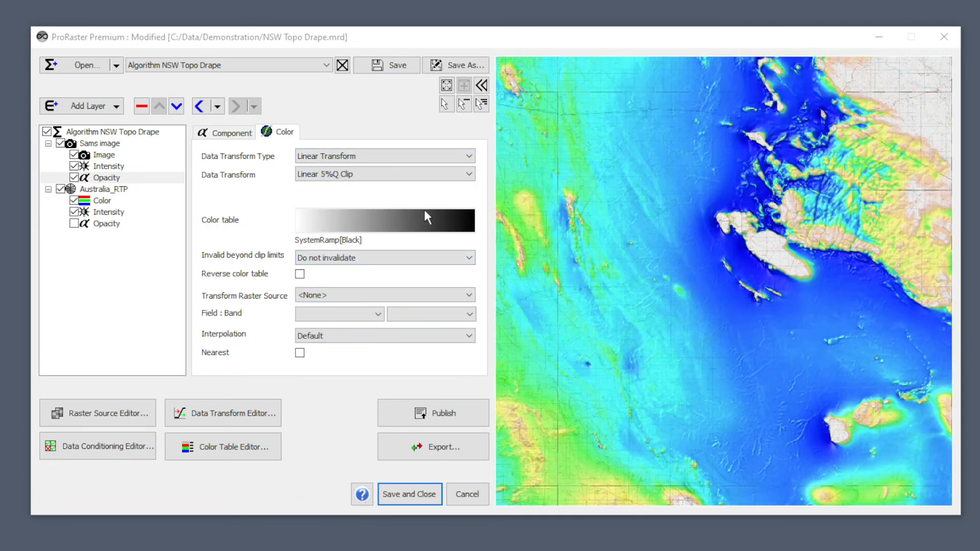
scroll(775, 270, up, 3)
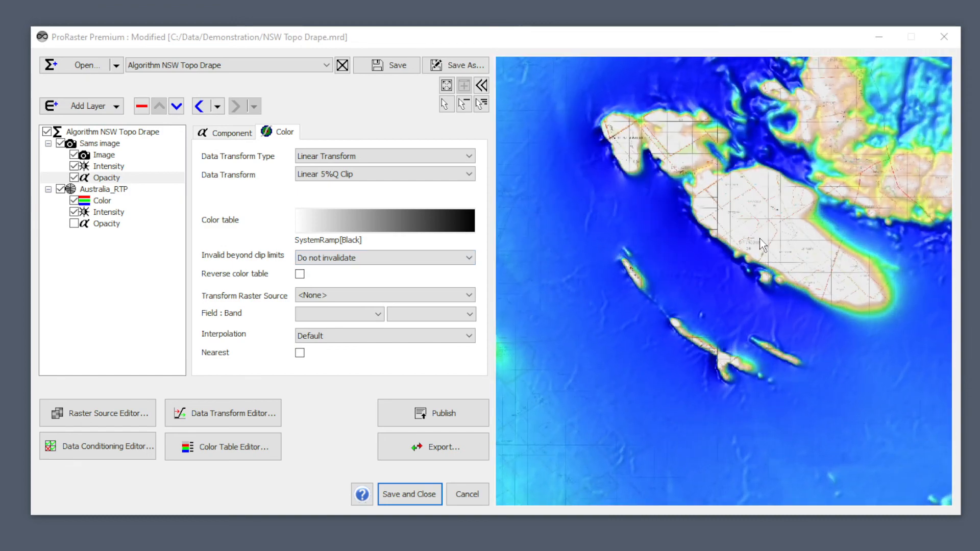
drag(762, 245, 753, 319)
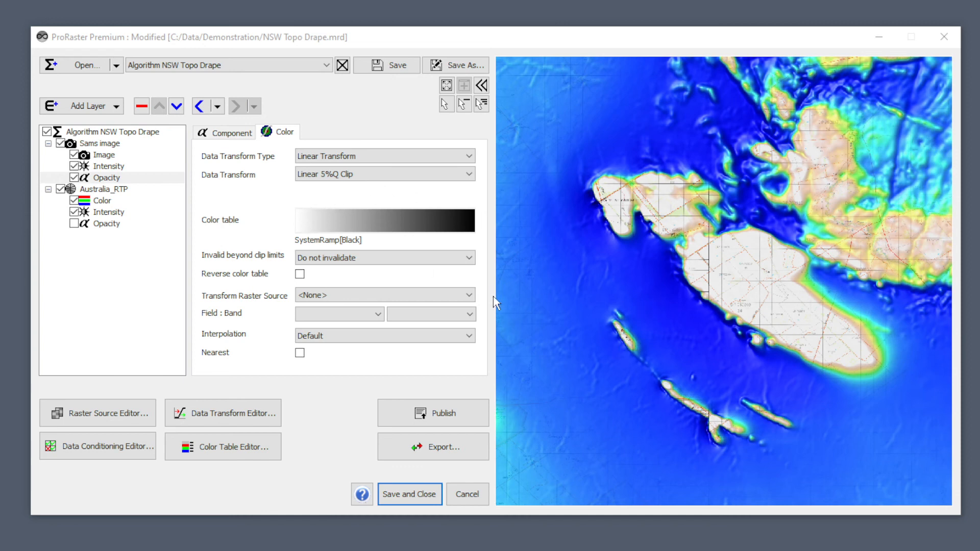
click(299, 274)
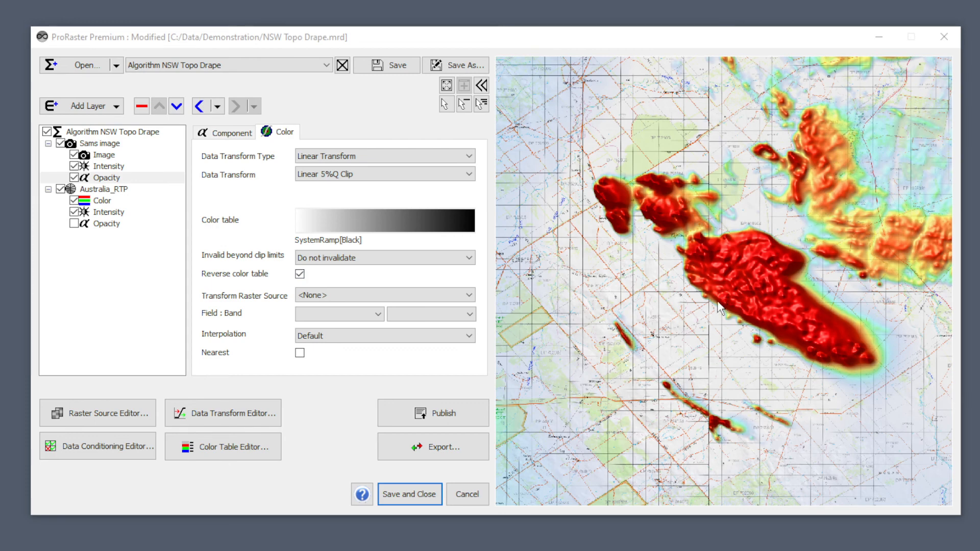
Step: Examine how the magnetic anomalies show through the topographic map around the strong highs and the thin linear features
drag(681, 359, 802, 332)
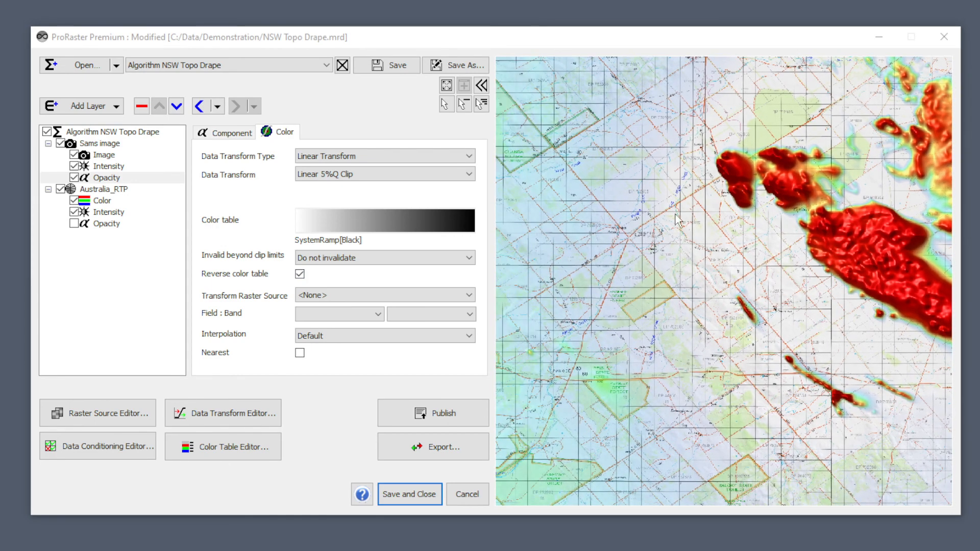
scroll(702, 377, up, 3)
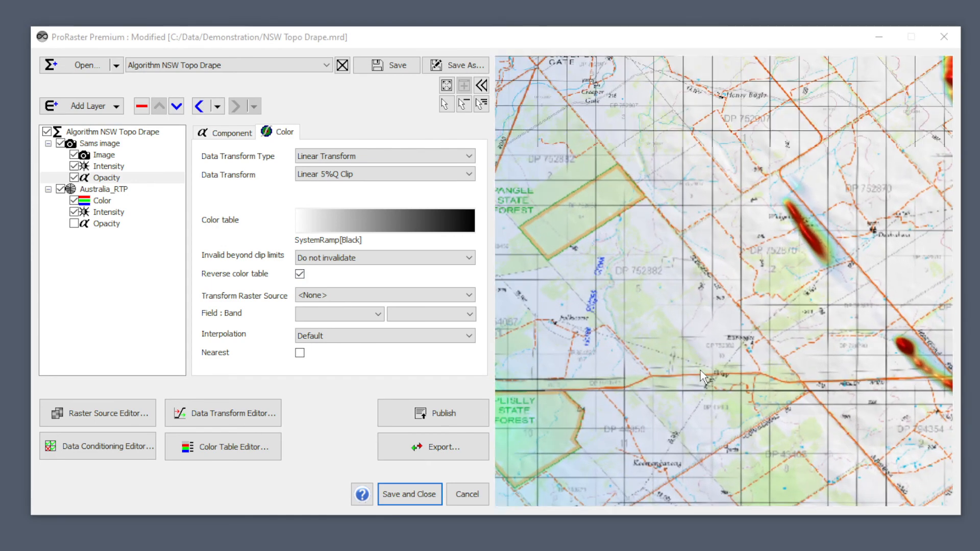
drag(715, 285, 608, 287)
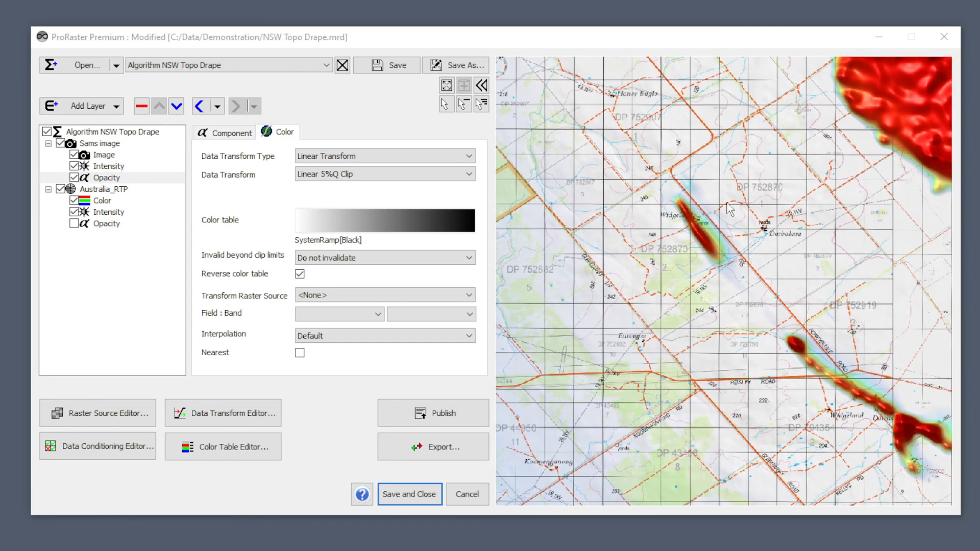
drag(770, 175, 640, 385)
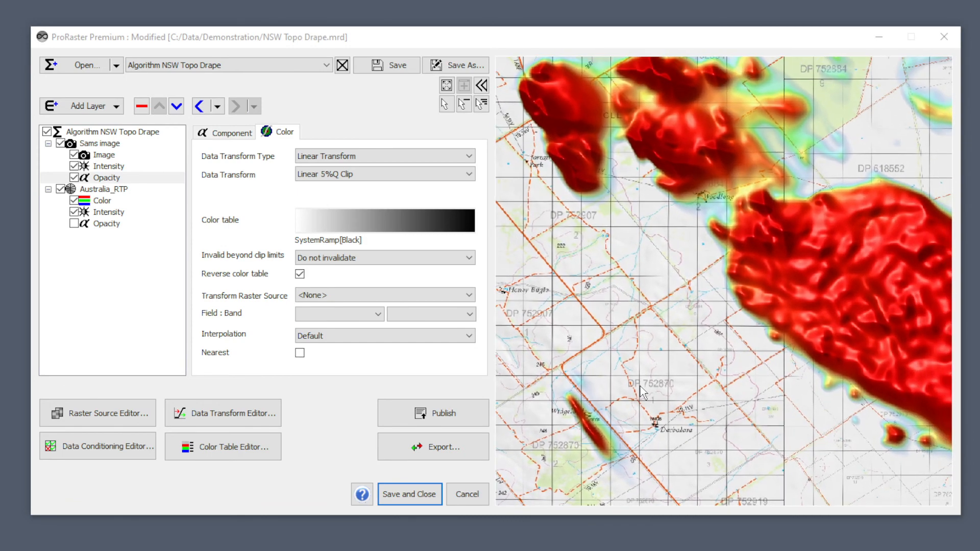
drag(749, 339, 670, 376)
scroll(677, 372, up, 1)
scroll(678, 372, up, 1)
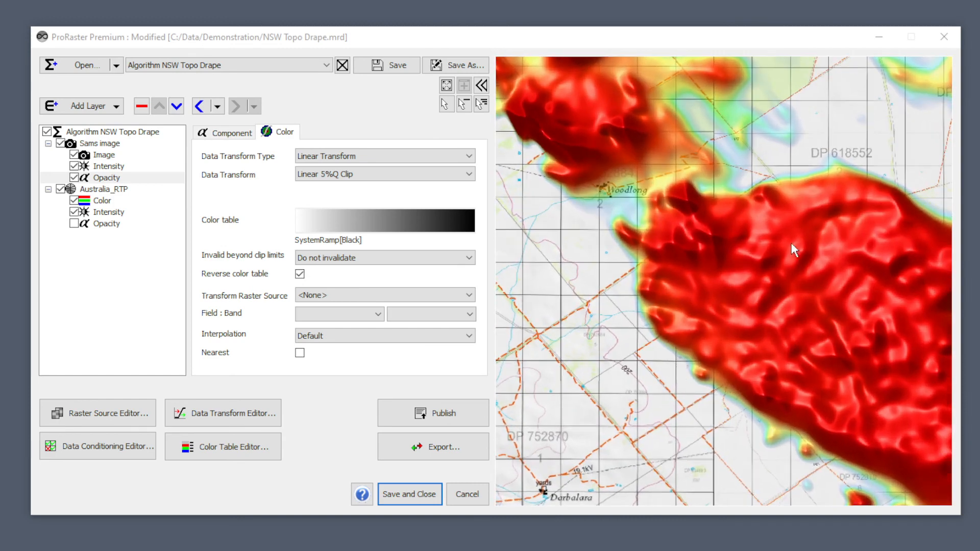
drag(764, 298, 620, 233)
drag(806, 267, 818, 216)
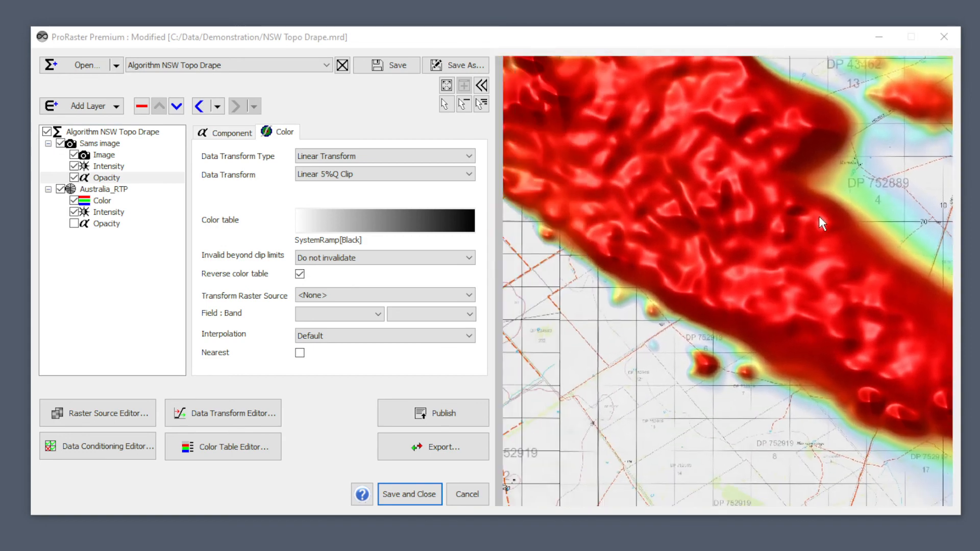
drag(705, 370, 782, 360)
scroll(717, 327, down, 4)
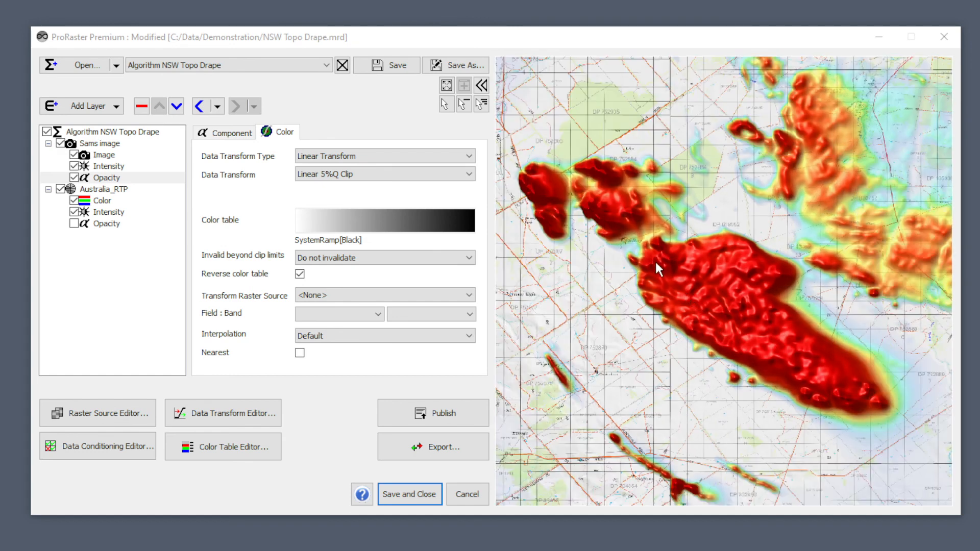
Step: Change the Opacity component's data transform type to Equal Area Transform and compare the result at close and wider scales
click(360, 155)
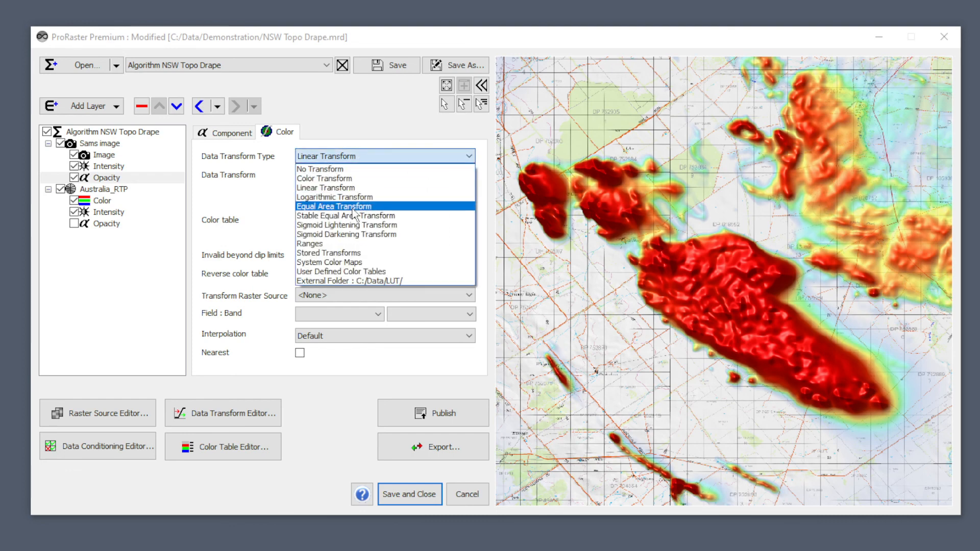
click(355, 207)
scroll(663, 329, up, 5)
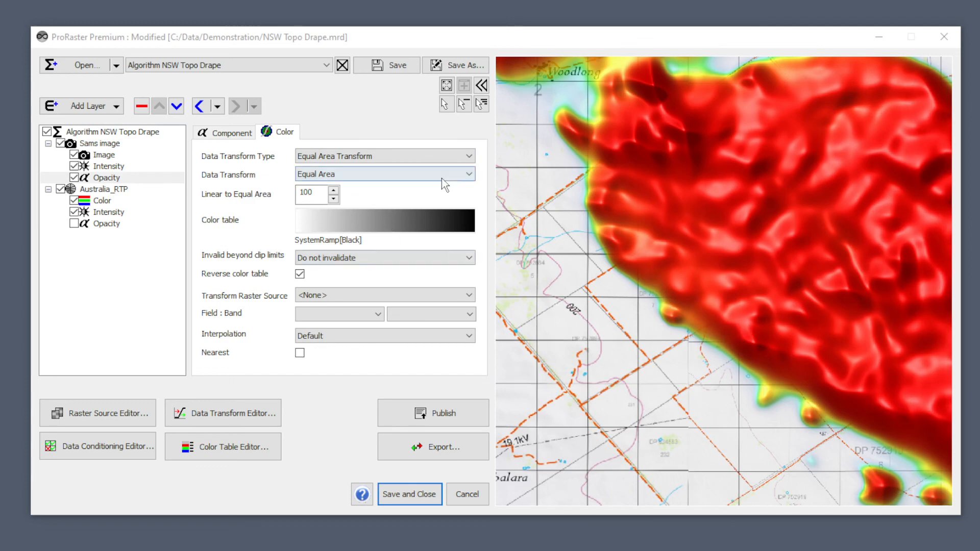
scroll(769, 277, down, 5)
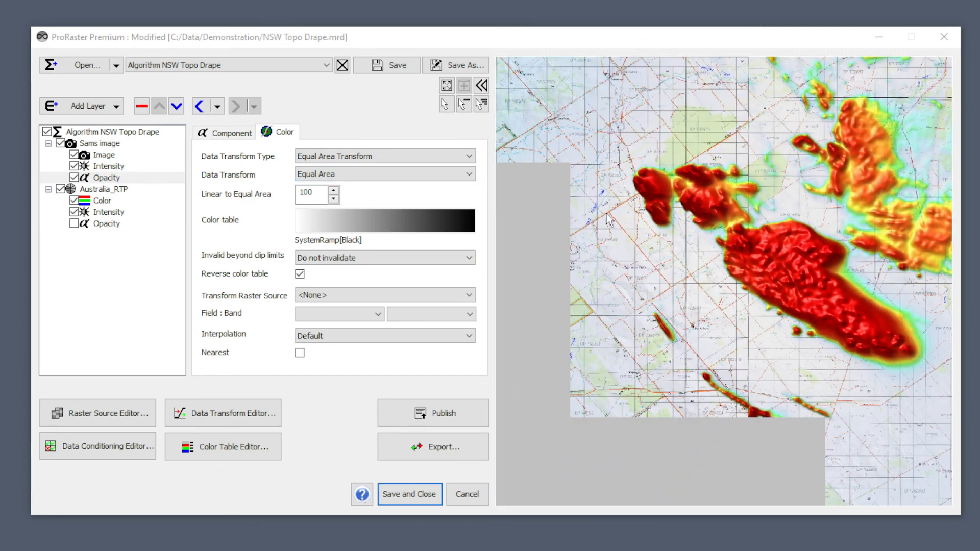
Step: Disable the Australia_RTP layer and inspect the variable transparency of the topographic map on its own
click(61, 189)
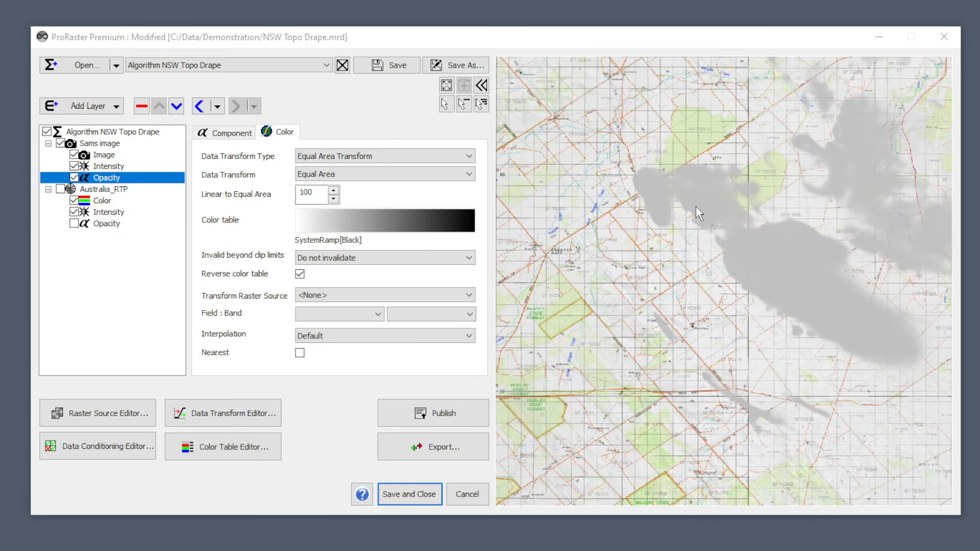
drag(810, 261, 714, 307)
scroll(725, 311, down, 1)
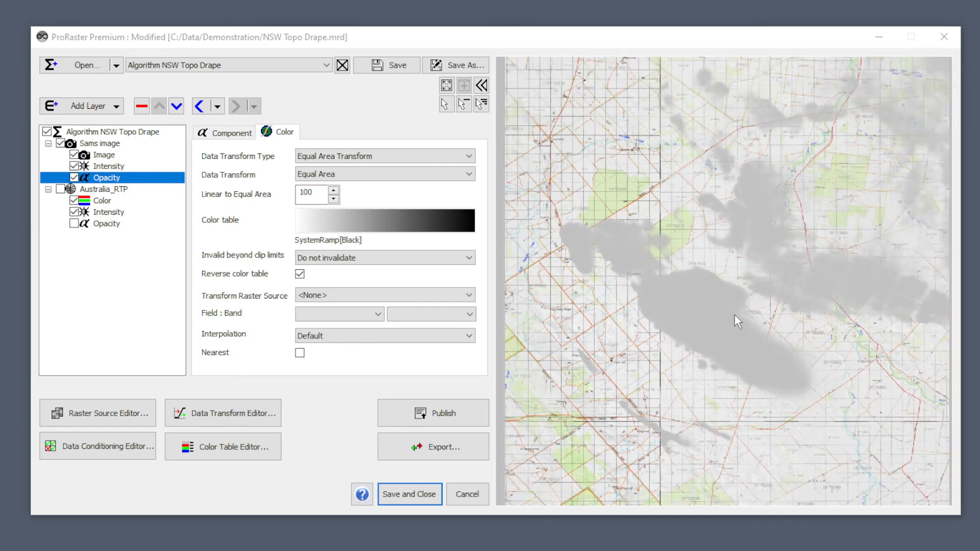
scroll(734, 314, down, 2)
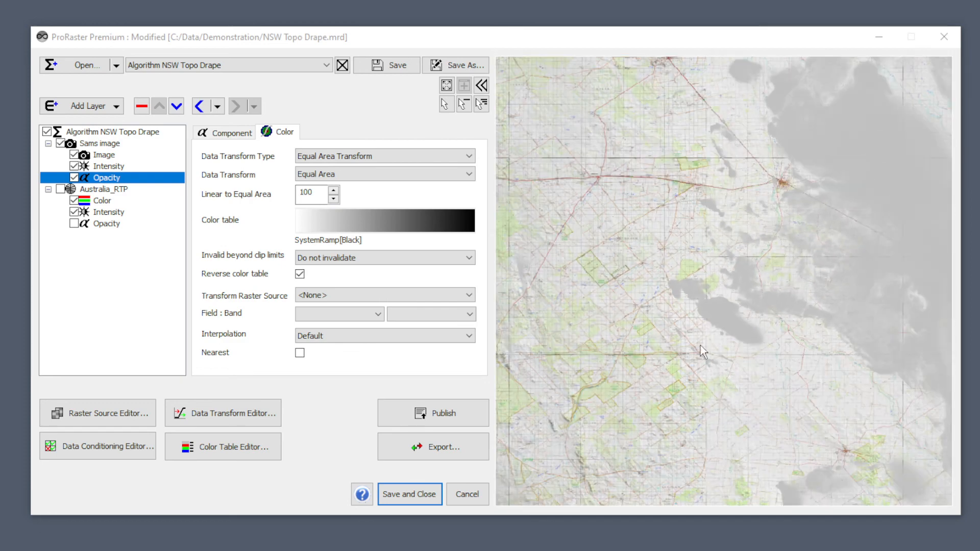
drag(708, 329, 864, 324)
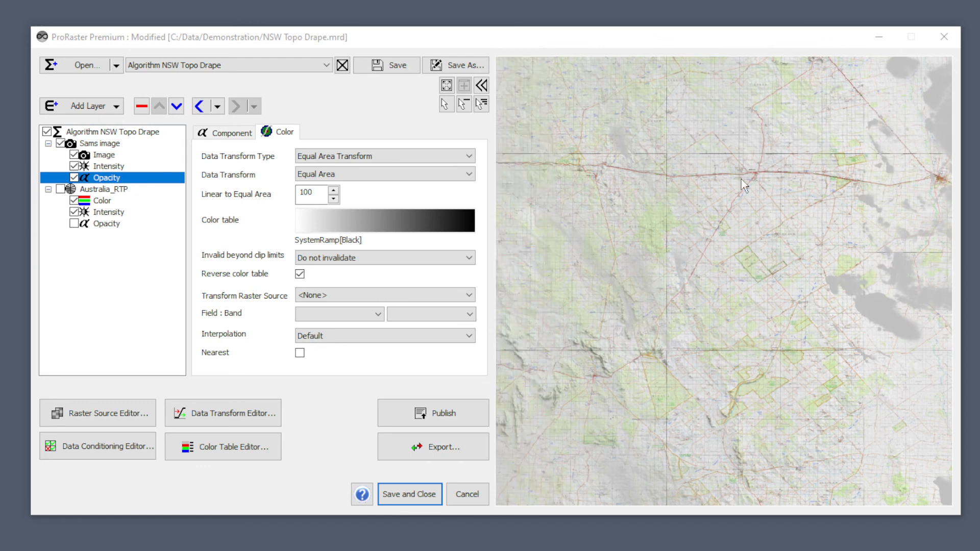
drag(615, 172, 783, 265)
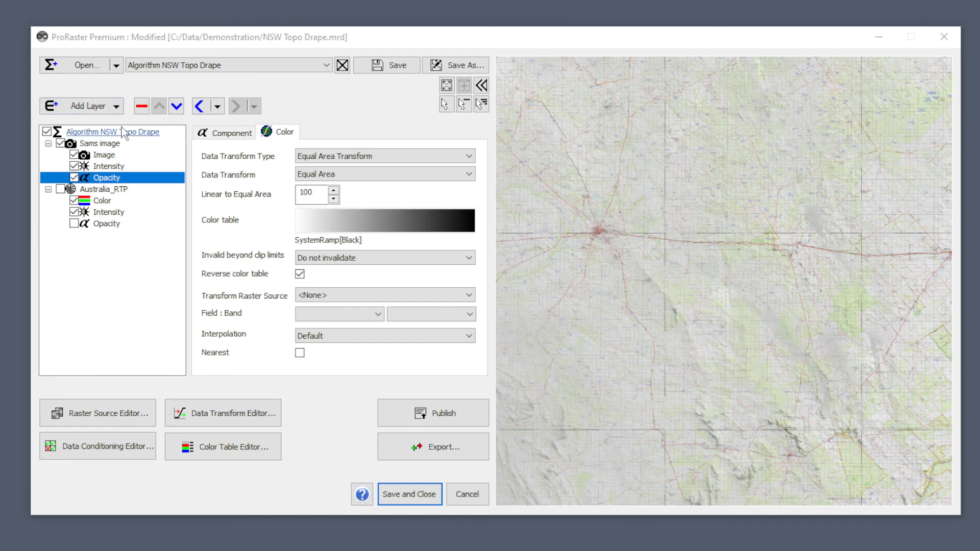
Step: Review the Sams image layer's properties and try its greyscale option on and off
click(96, 144)
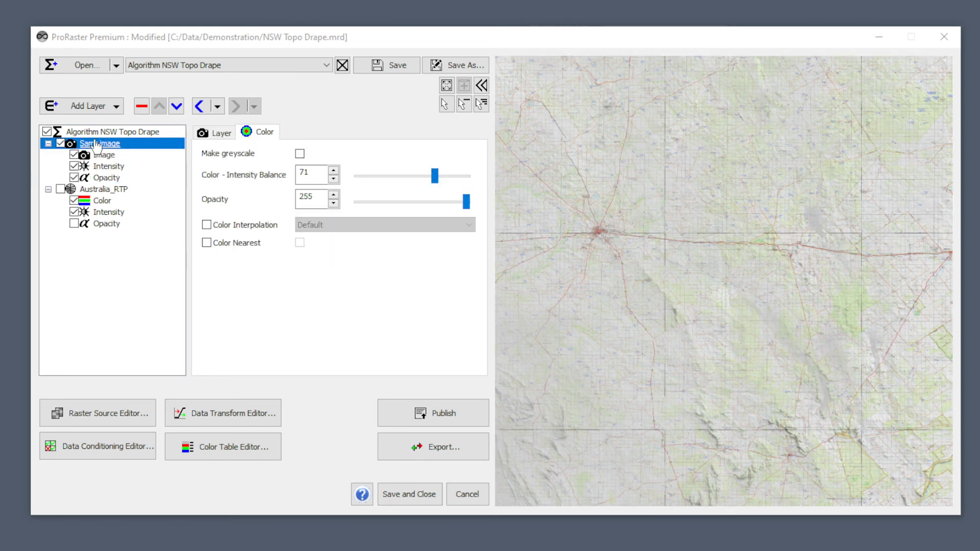
click(218, 134)
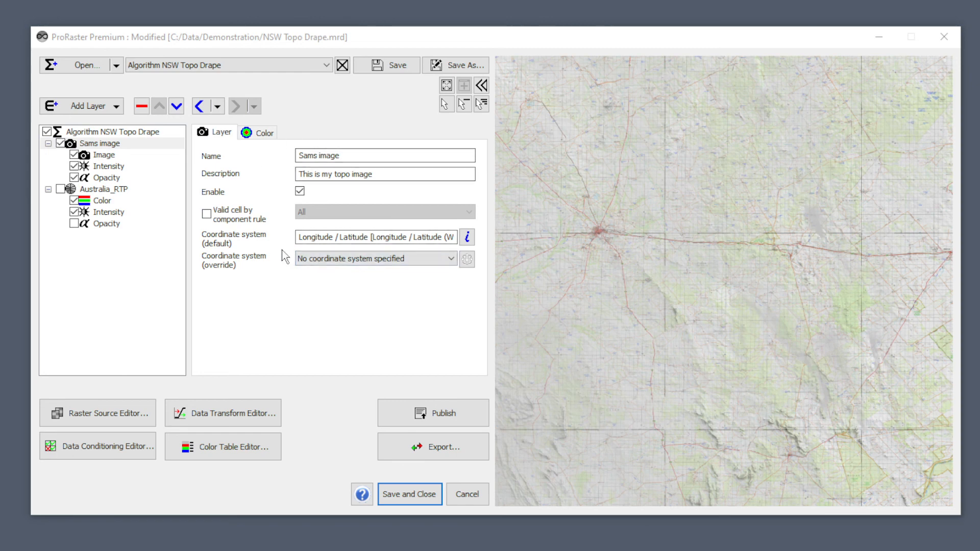
click(263, 134)
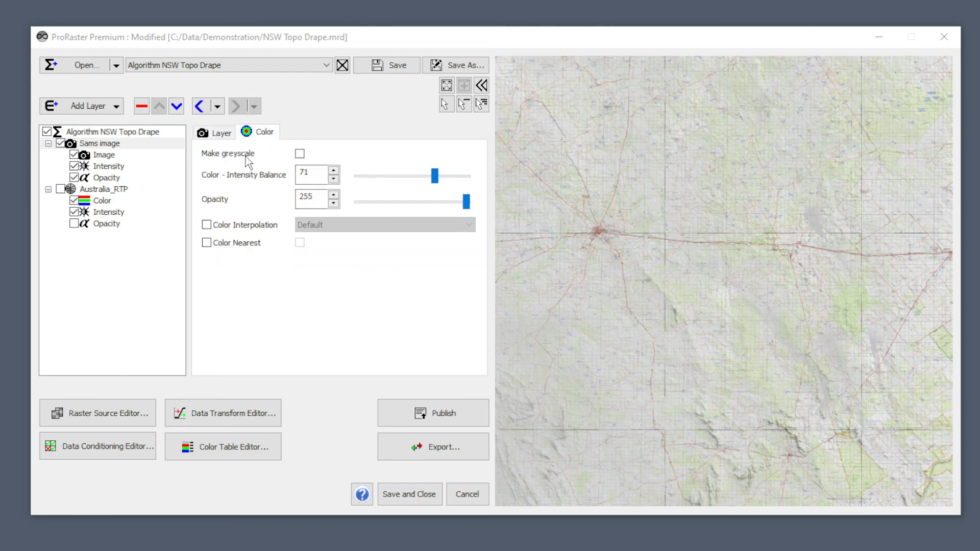
click(299, 154)
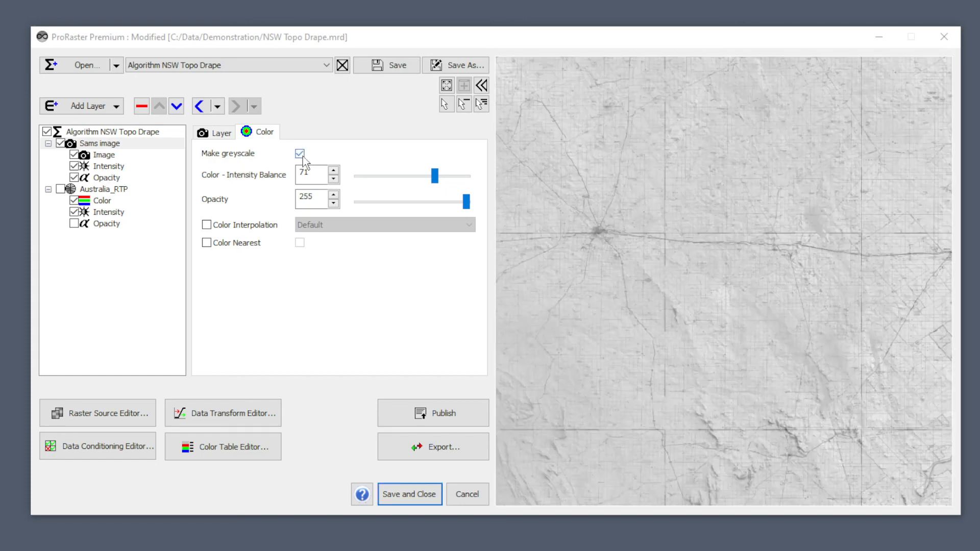
click(299, 154)
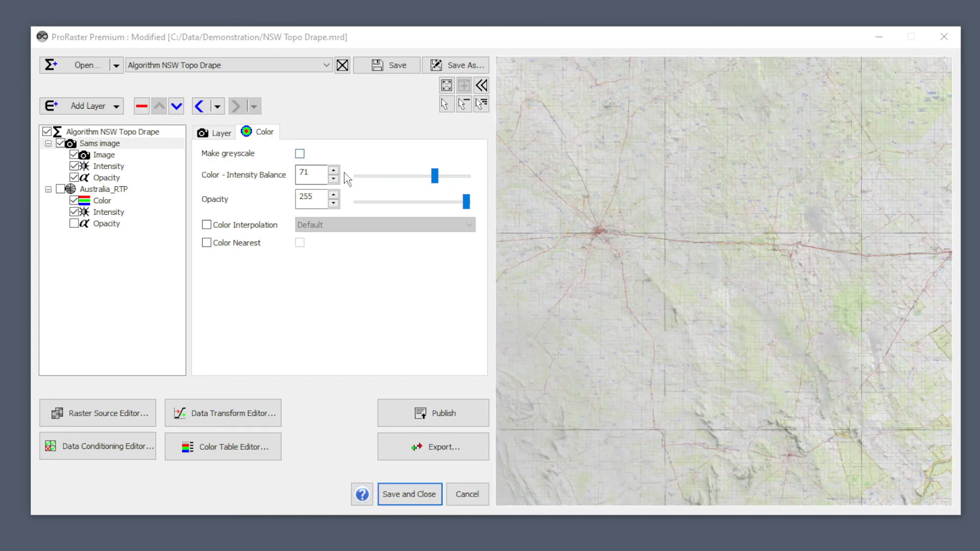